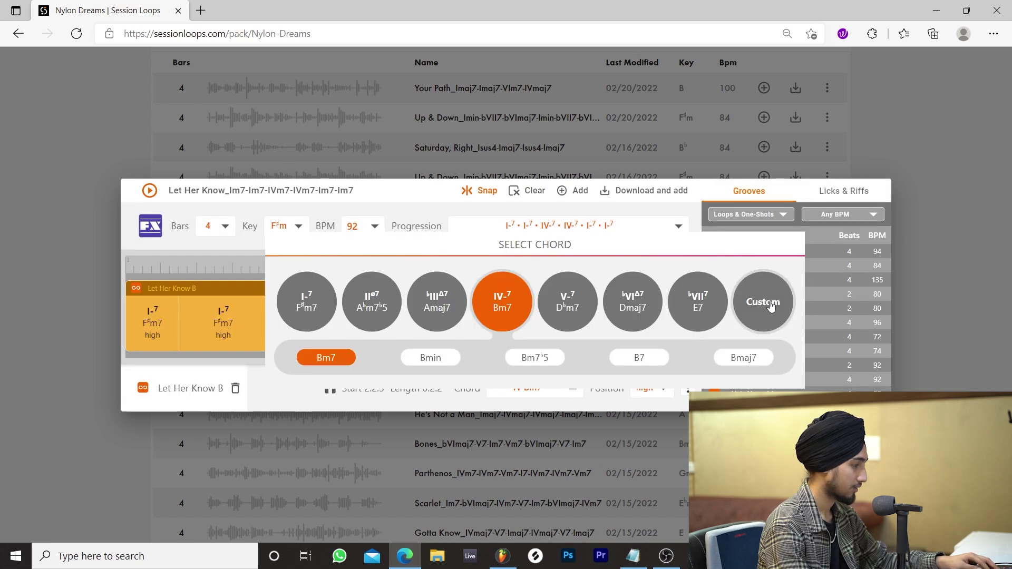
Change the selected Let Her Know B chord from IV-7 to V-7 (D♭m7) and preview the edited loop
left_click(583, 305)
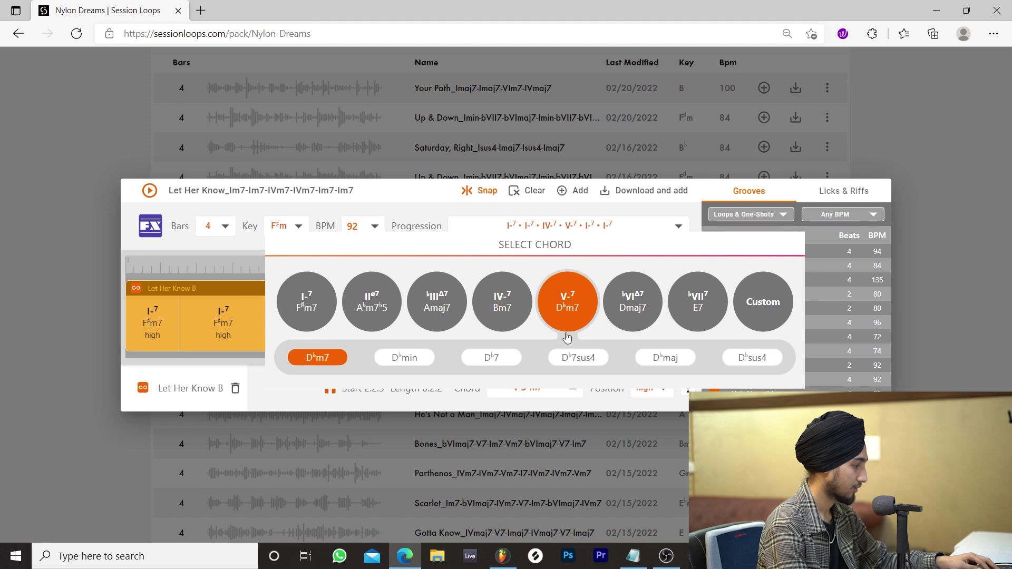
left_click(275, 400)
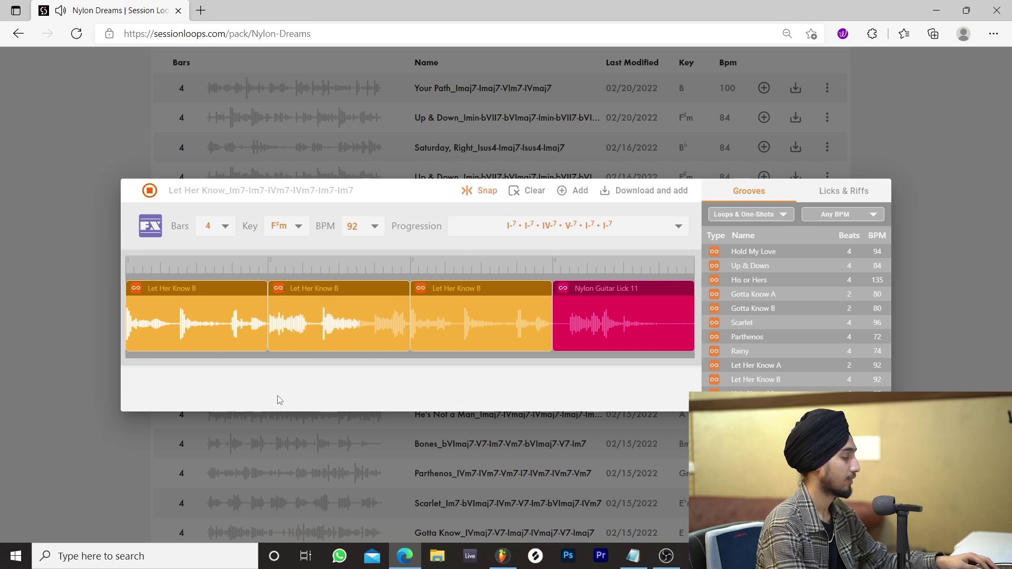
key("space")
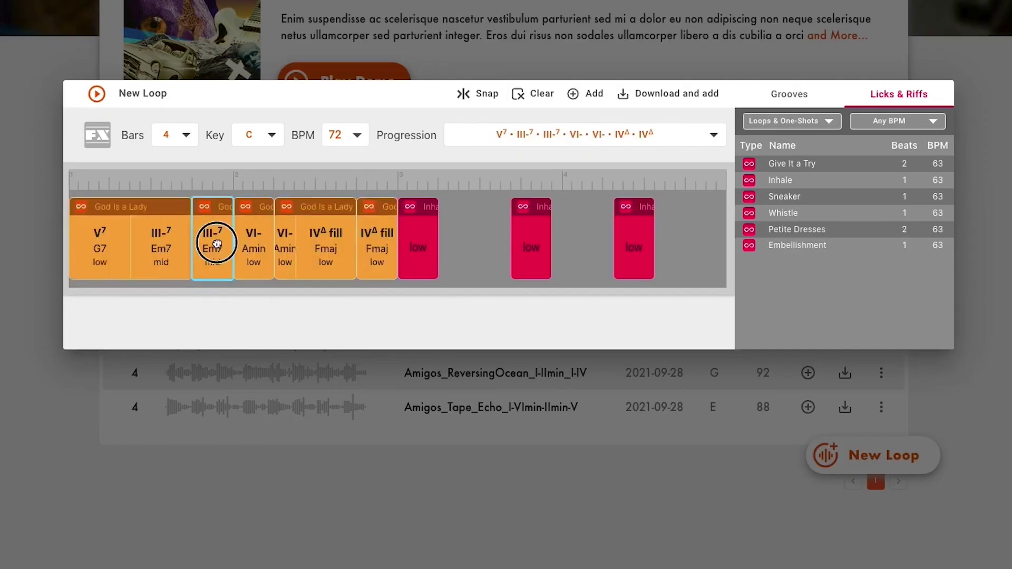
left_click(522, 322)
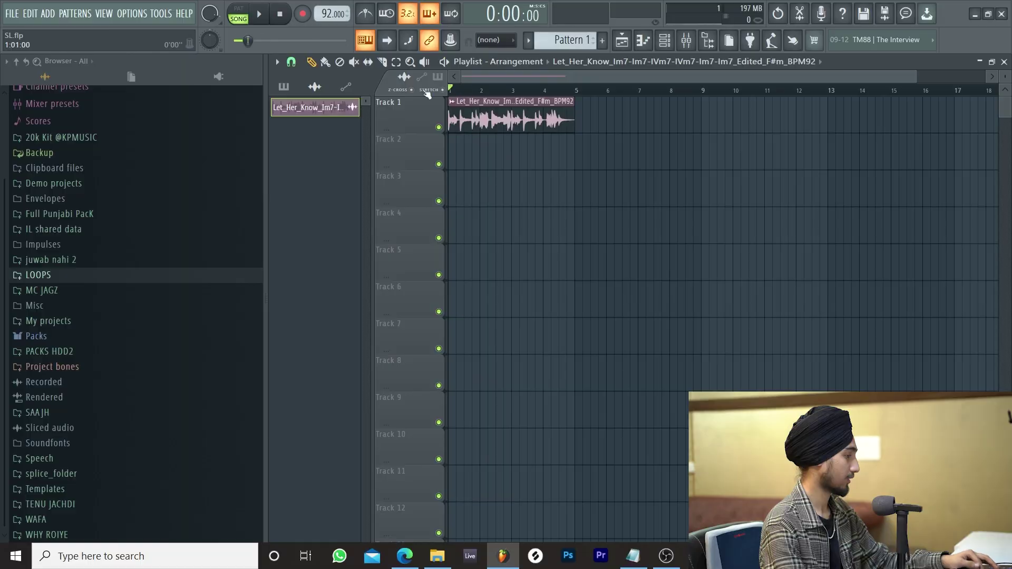
Switch to FL Studio and listen to the imported Let Her Know guitar loop in the playlist
scroll(508, 124, "up", 4)
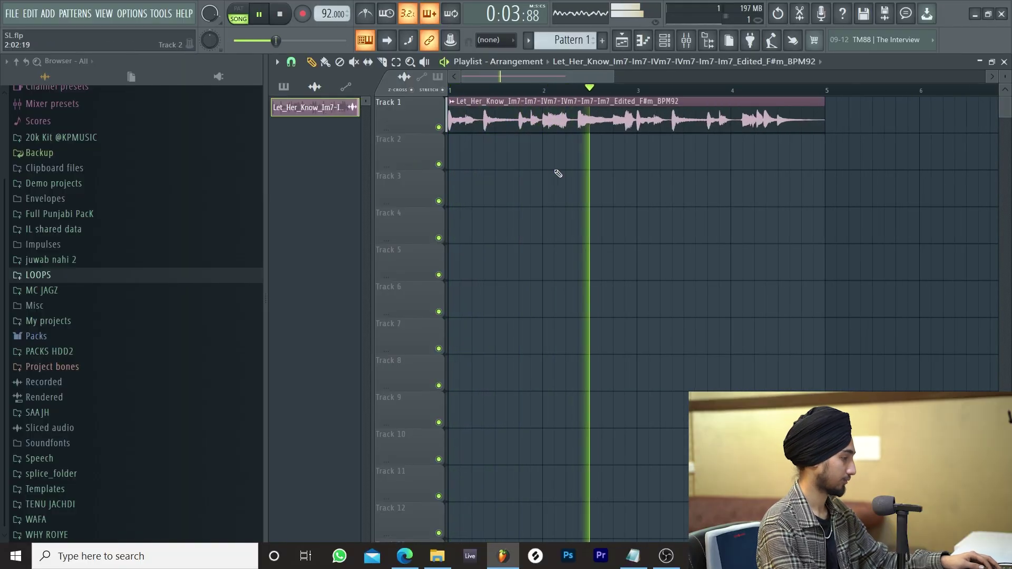
scroll(559, 176, "down", 4)
scroll(375, 195, "up", 3)
scroll(394, 191, "down", 3)
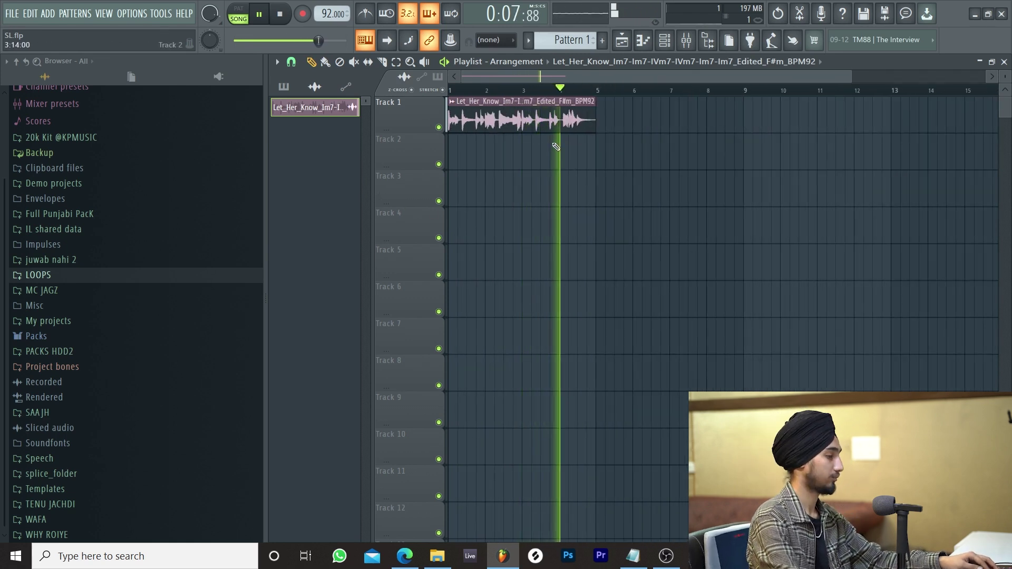
key("space")
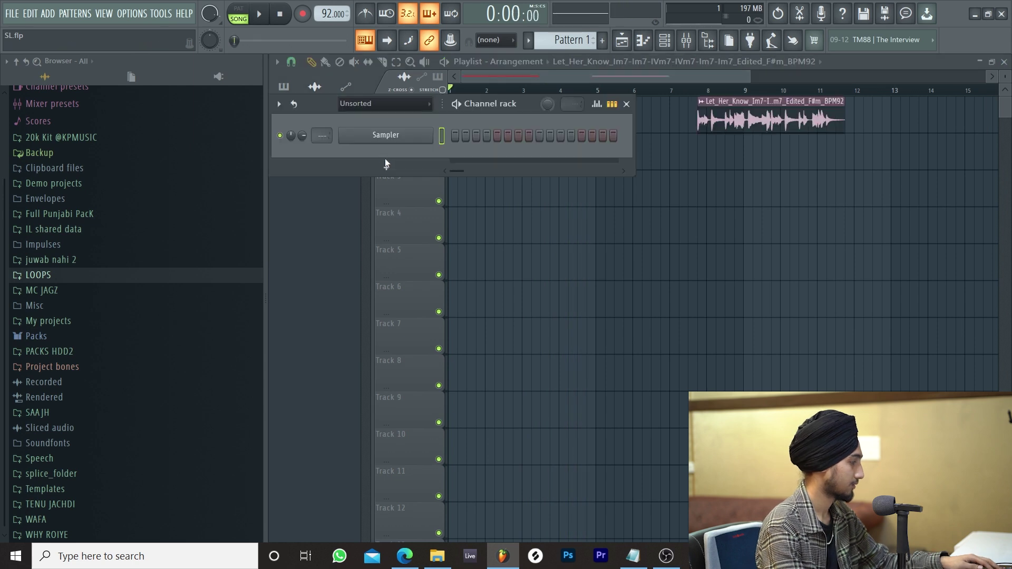
Add the JUNO-106 (VST2 64bit) as a new instrument channel and open its piano roll
left_click(386, 161)
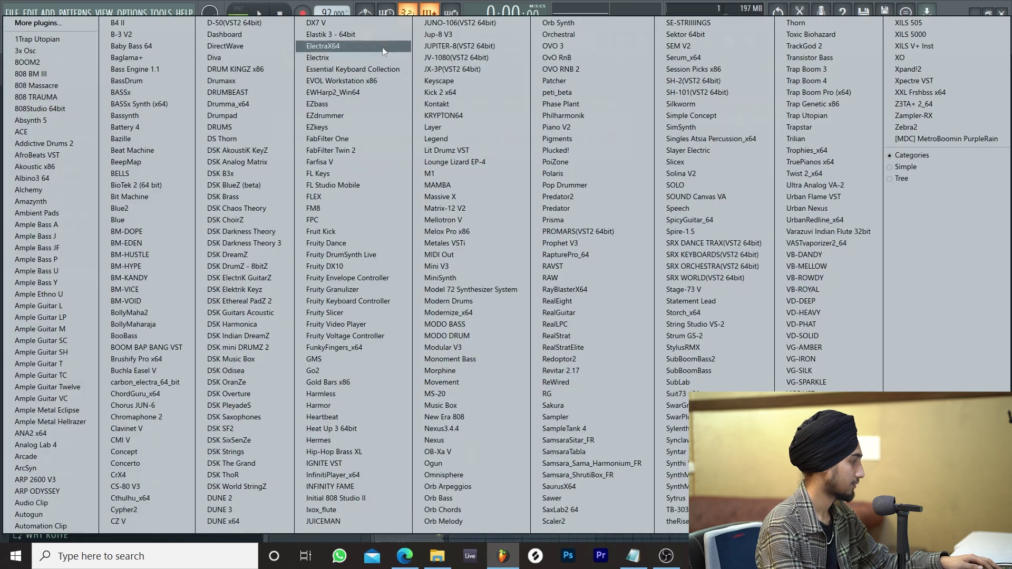
left_click(460, 23)
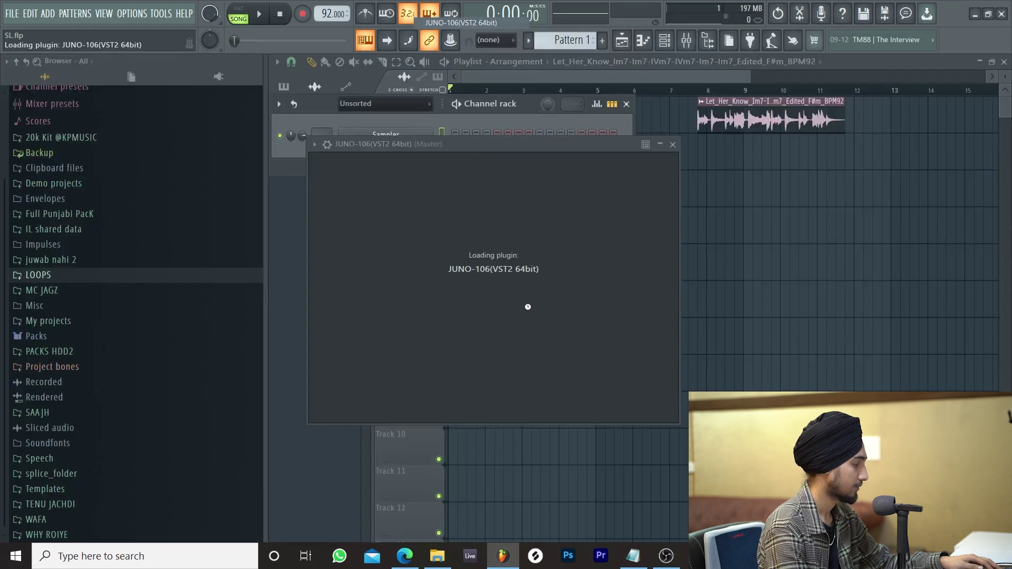
right_click(401, 155)
left_click(452, 154)
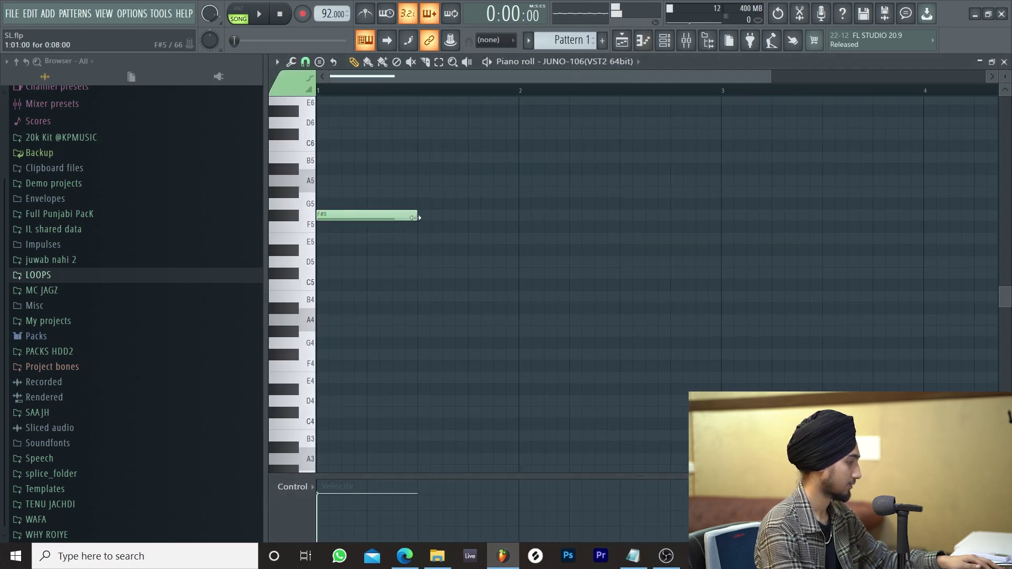
Write an F♯5–A5–C♯6–E6 chord in bar 1 and an F♯5–A5–B5–D6 chord in bar 2, duplicating the second chord half a bar further on
scroll(298, 178, "up", 3)
left_click(339, 192)
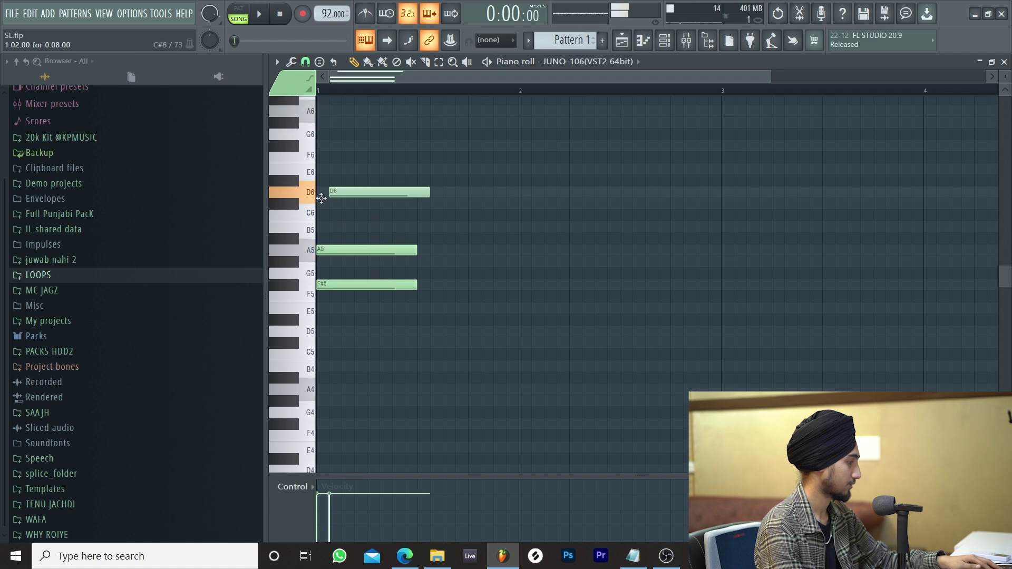
right_click(360, 173, "alt")
left_click_drag(364, 153, 444, 280, "ctrl")
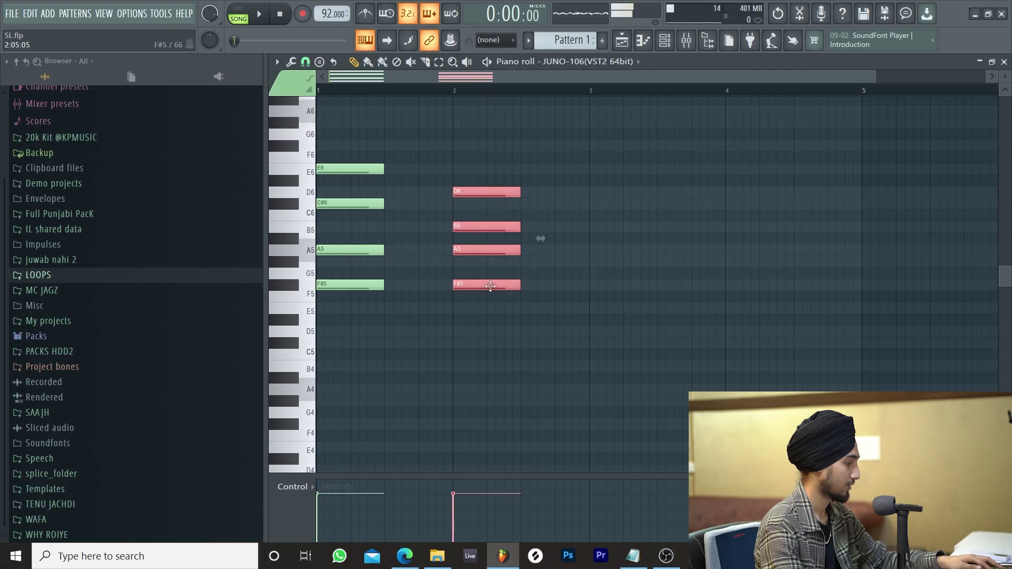
left_click_drag(486, 287, 562, 299, "shift")
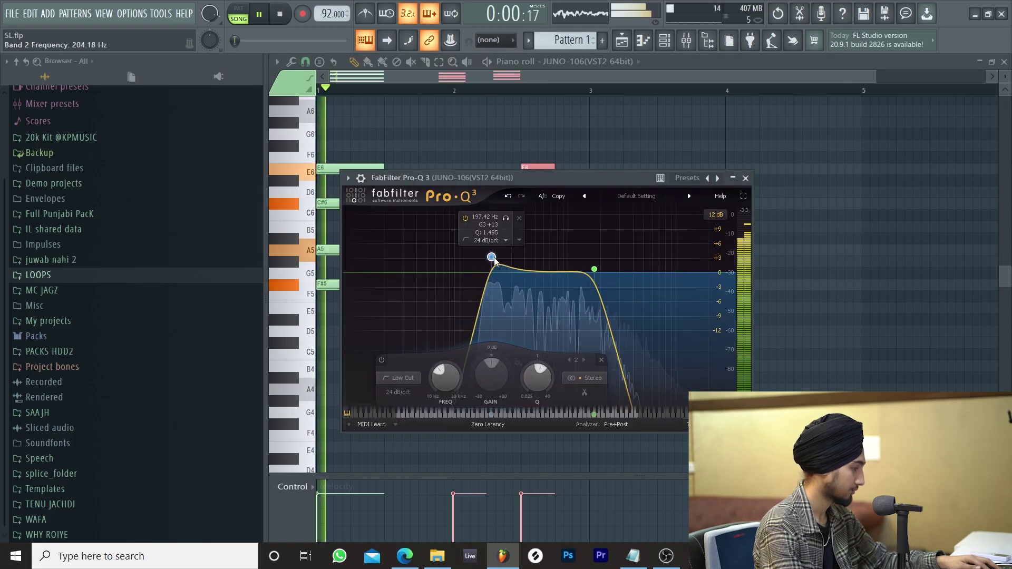
Reshape the low-cut band near 200 Hz in FabFilter Pro-Q 3 for the JUNO-106
left_click_drag(492, 259, 499, 291)
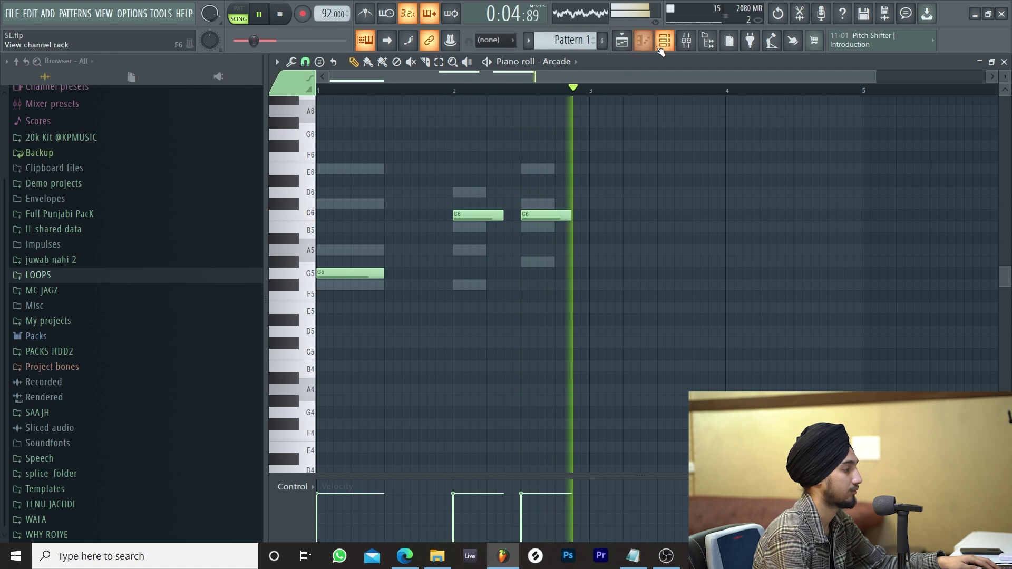
Choose the BA Seven Tune V bass preset from the factory Basses in Spire-1.5
key("F6")
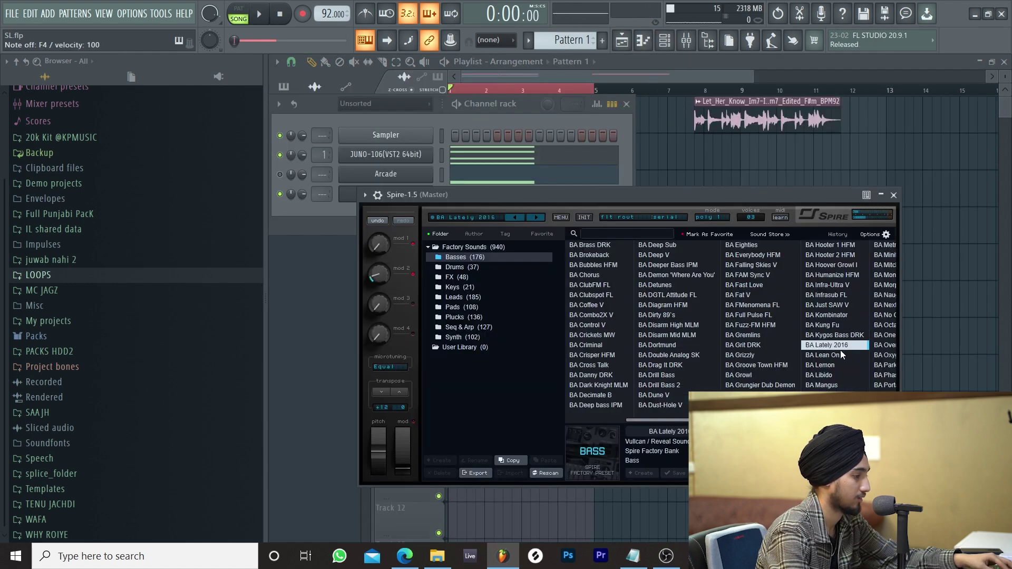
scroll(796, 375, "down", 2)
left_click(791, 325)
scroll(791, 325, "down", 2)
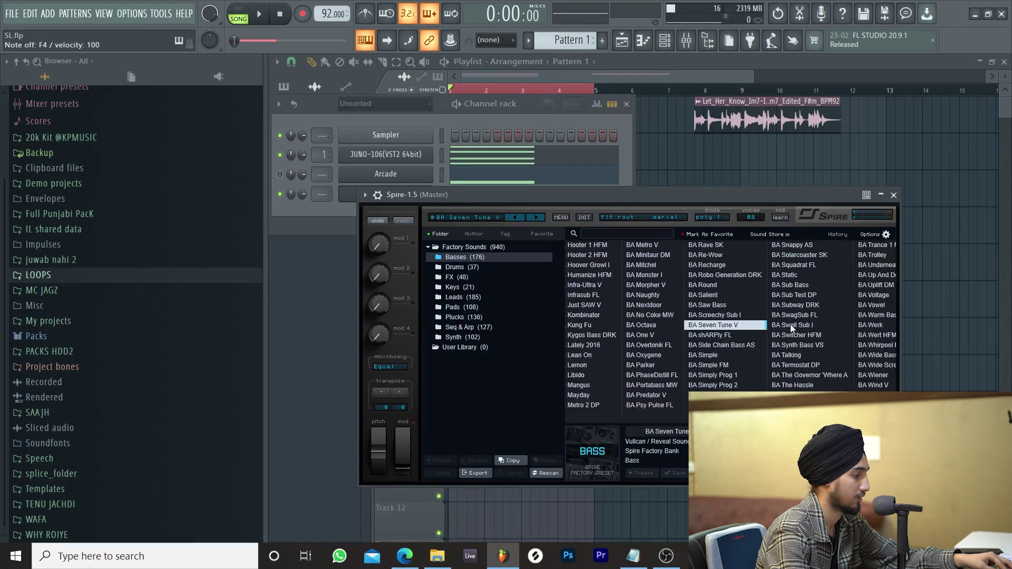
Place F♯4 bass notes on steps 3 and 11 of bar 1 in the Spire-1.5 pattern, each two steps long
left_click(335, 388)
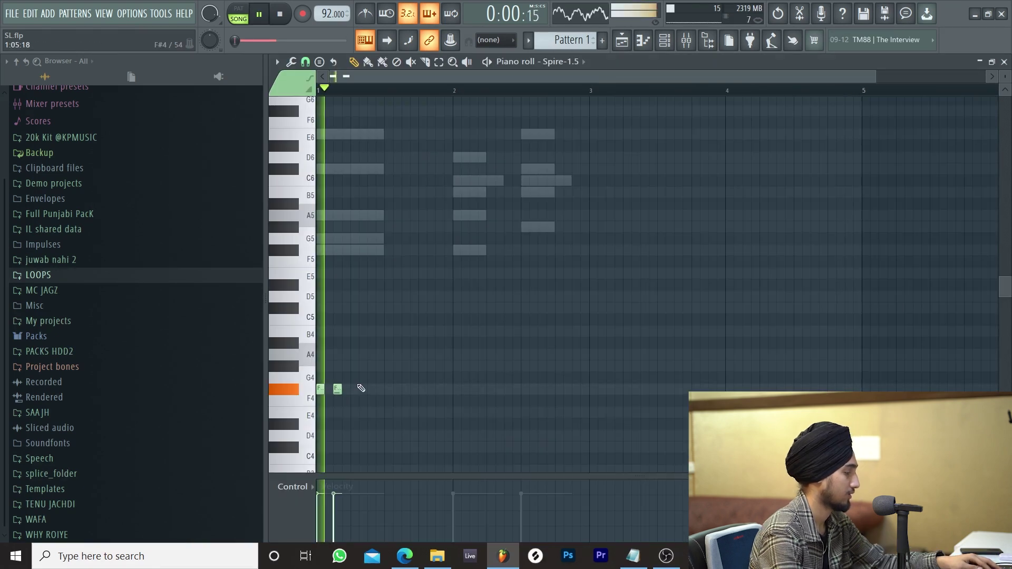
scroll(314, 394, "up", 2)
left_click_drag(377, 364, 320, 409)
left_click(374, 406)
key("space")
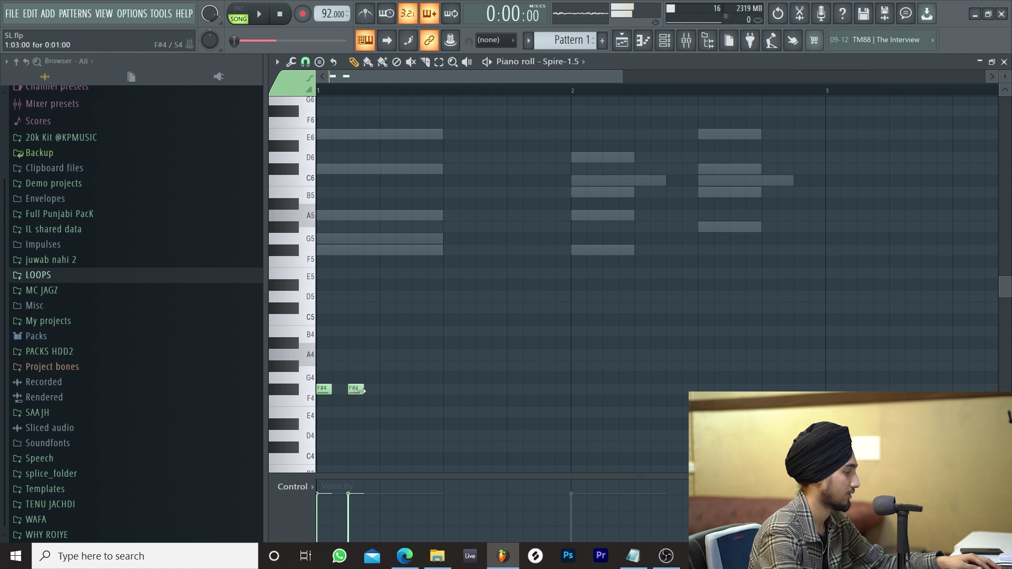
left_click(479, 388)
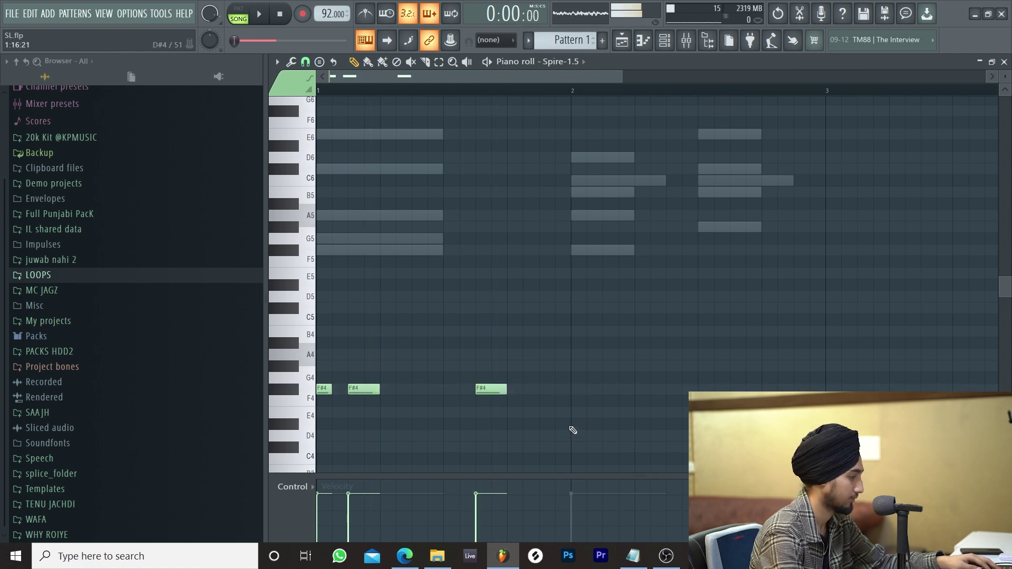
Add a C♯5 bass note at the end of bar 1 and B3 notes at the start of bar 2, extending the second B3 to two steps
left_click(538, 318)
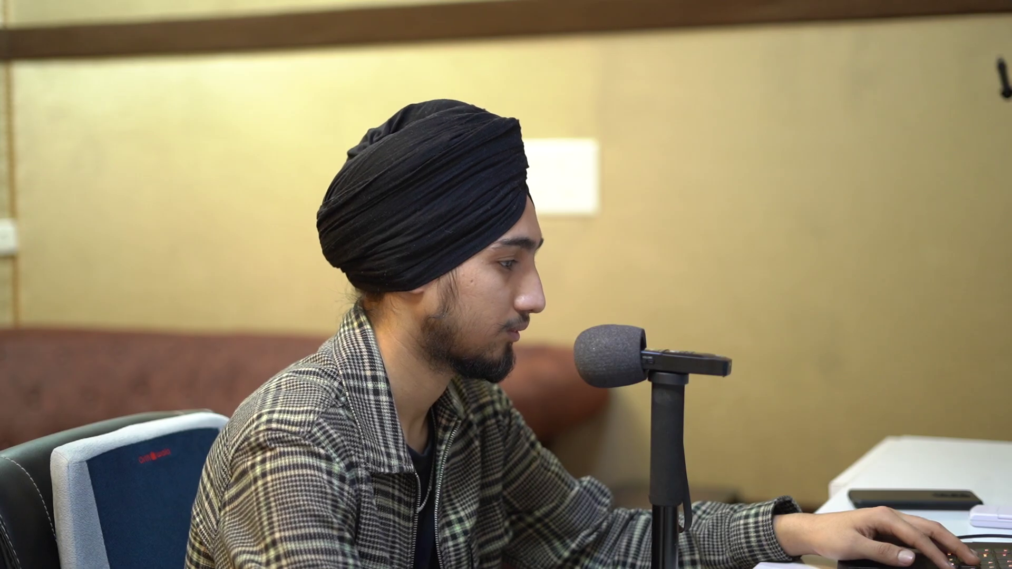
left_click(568, 426)
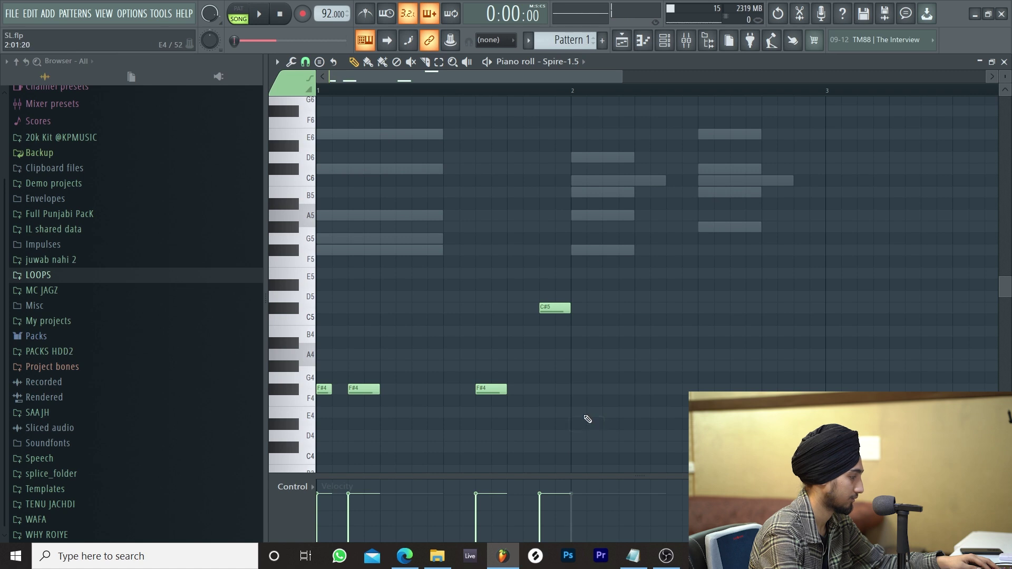
scroll(579, 454, "down", 1)
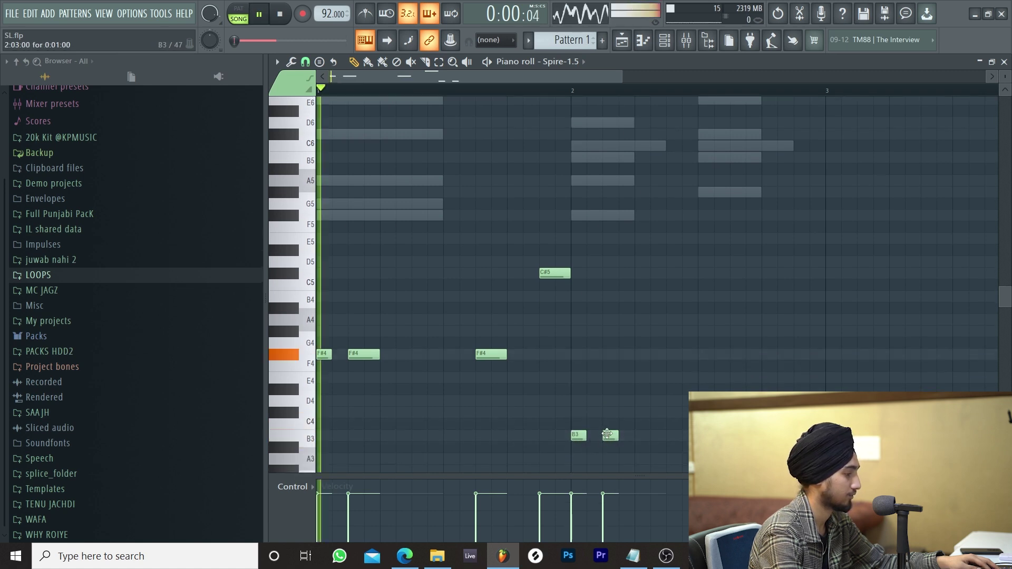
left_click_drag(618, 438, 634, 437)
key("space")
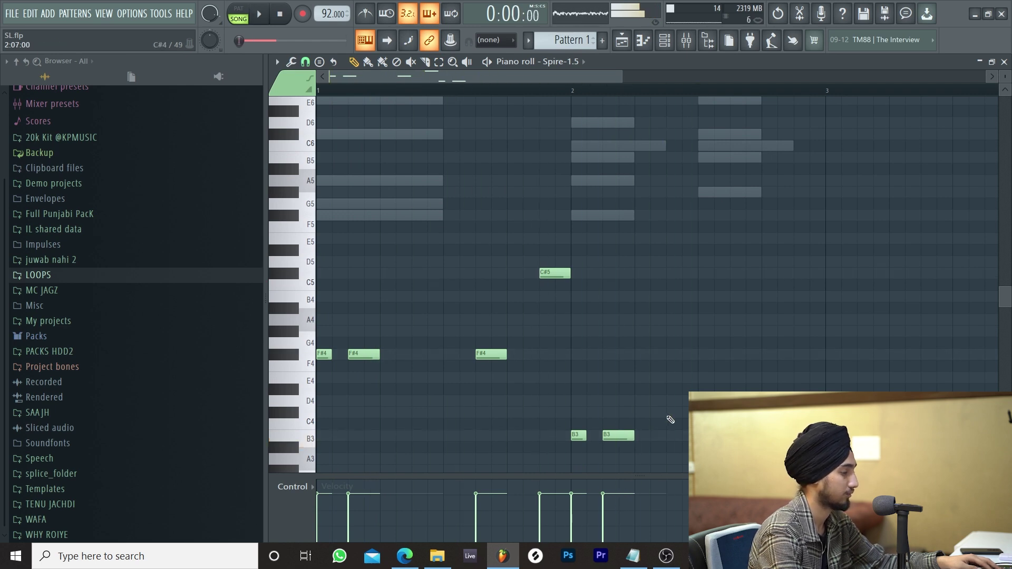
Load the CDK4 - Hollow Rim sample from Capital Drum Kit Vol. 4 as a new channel and place a hit on step 5
left_click(151, 339)
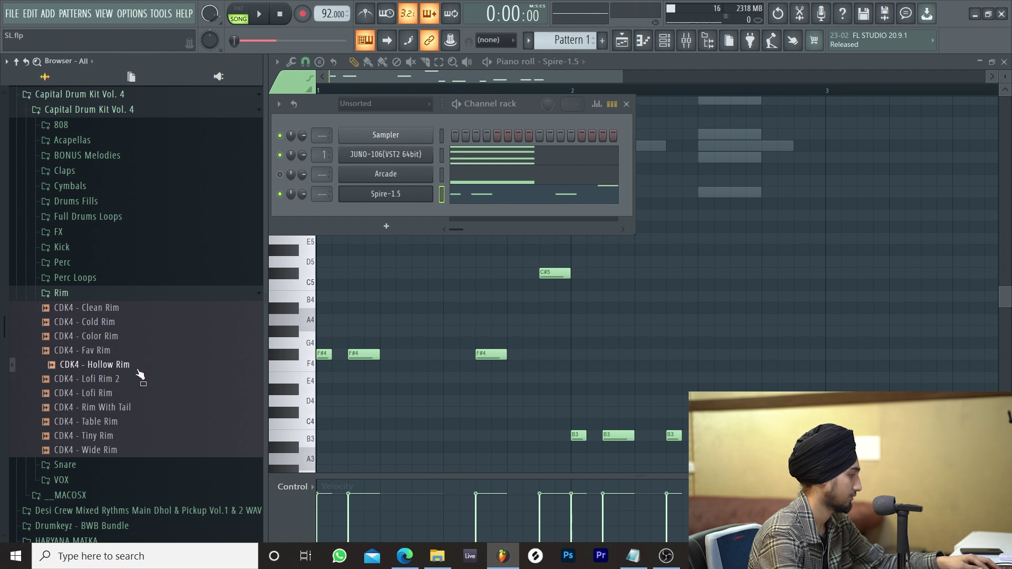
key("space")
left_click_drag(140, 374, 422, 214)
left_click(498, 213)
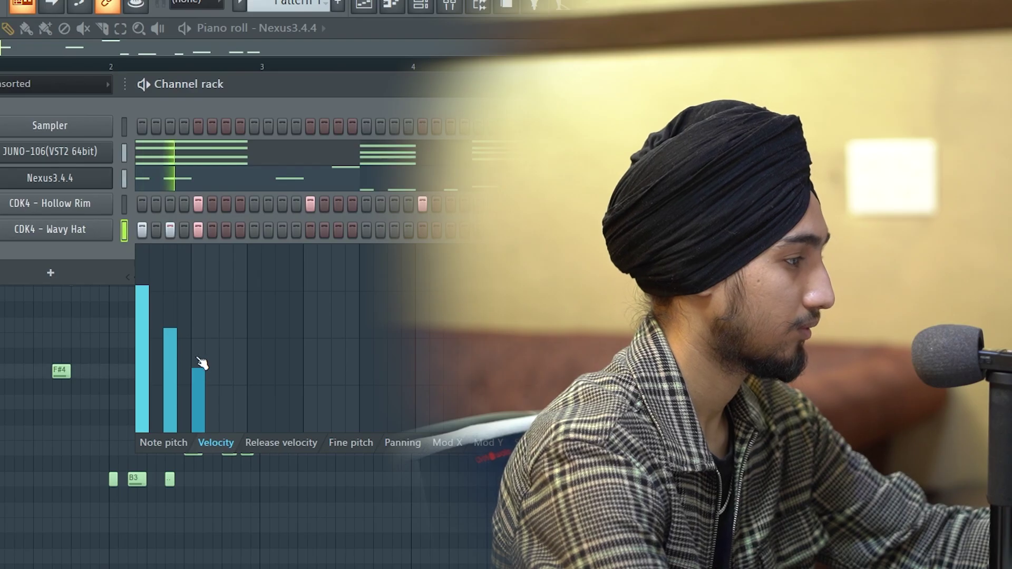
Add CDK4 - Wavy Hat hits on steps 9, 11 and 13, with progressively lower velocities on steps 11 and 13
left_click(254, 229)
left_click(282, 229)
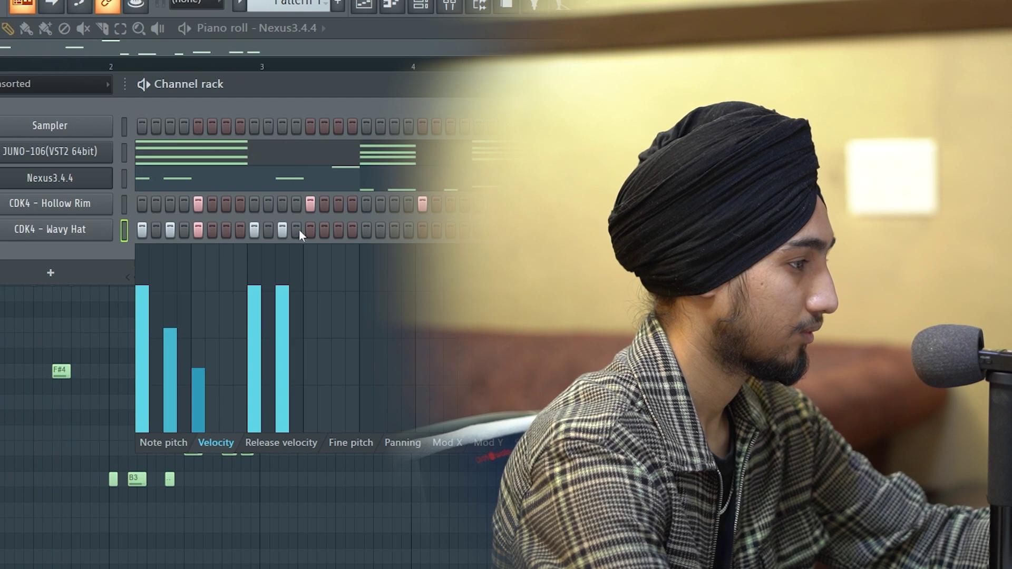
left_click(302, 229)
left_click(305, 230)
right_click(302, 230)
left_click(283, 331)
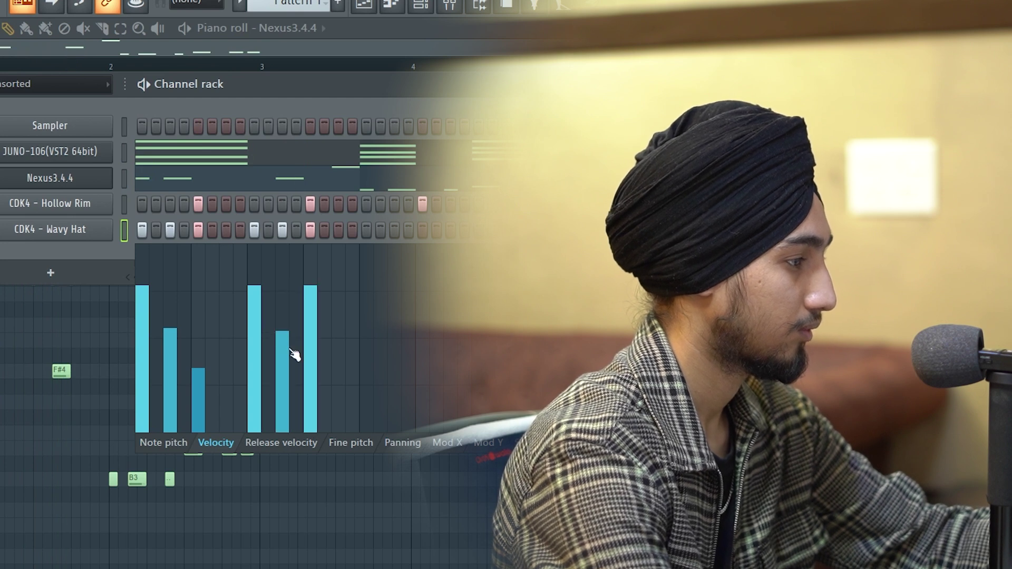
left_click(311, 372)
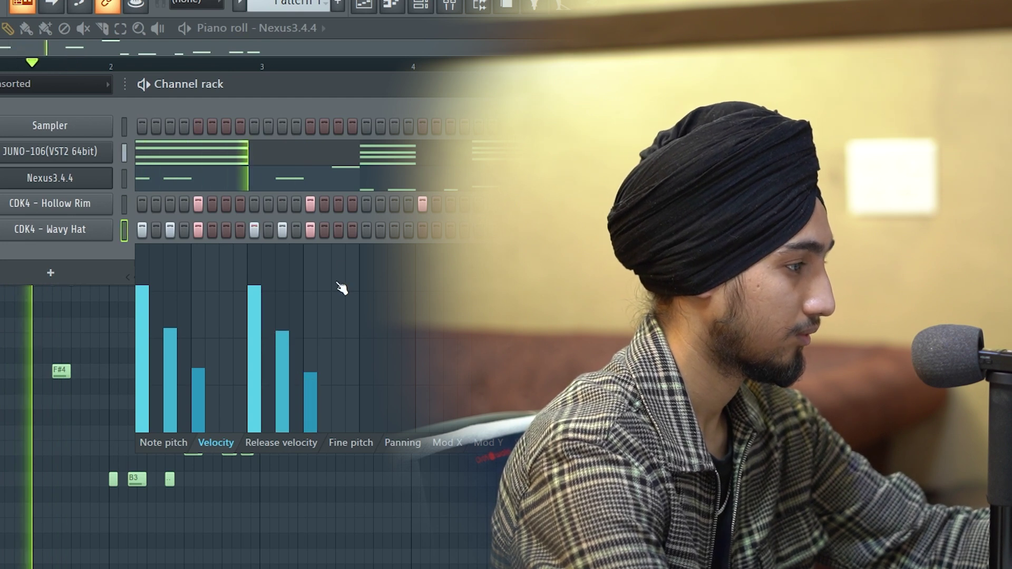
Add CDK4 - Wavy Hat hits on steps 16, 19, 24 and 27
left_click(352, 230)
left_click(393, 230)
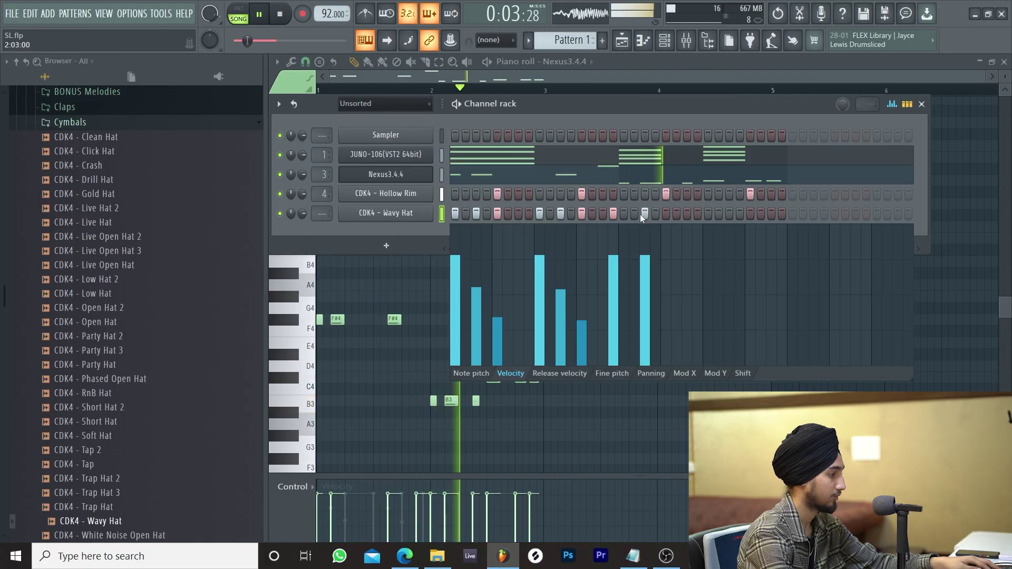
left_click(697, 213)
left_click(719, 213)
right_click(719, 213)
left_click(729, 213)
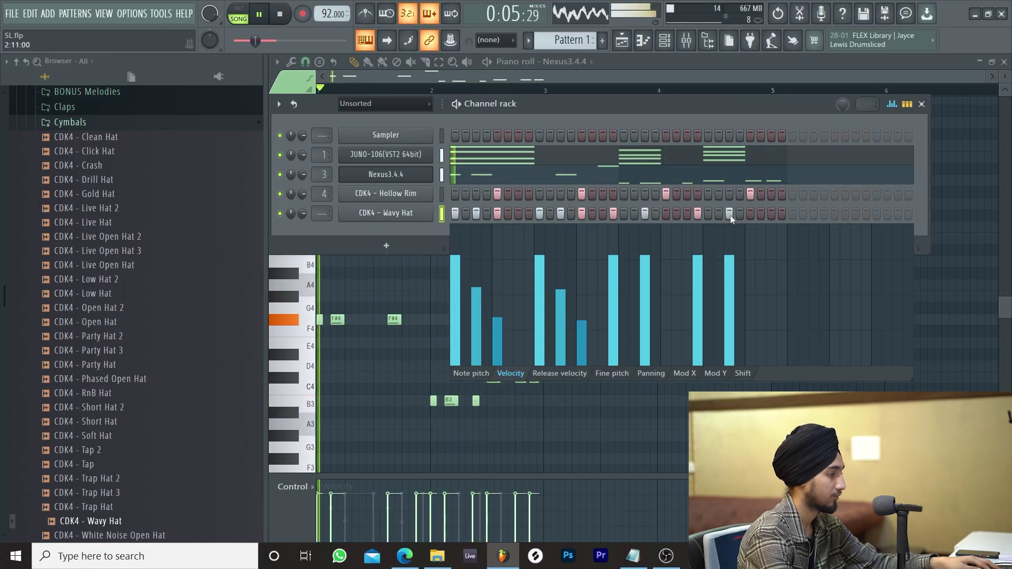
Lower the velocity of the Wavy Hat's step 16 and add a hit on step 18 at 59% velocity
left_click(614, 292)
left_click(635, 213)
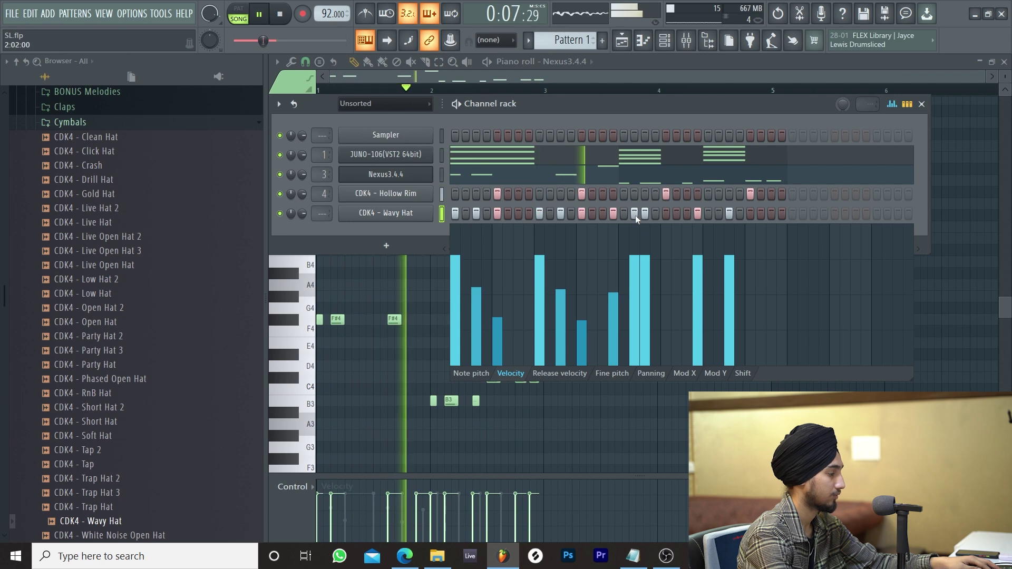
left_click(635, 283)
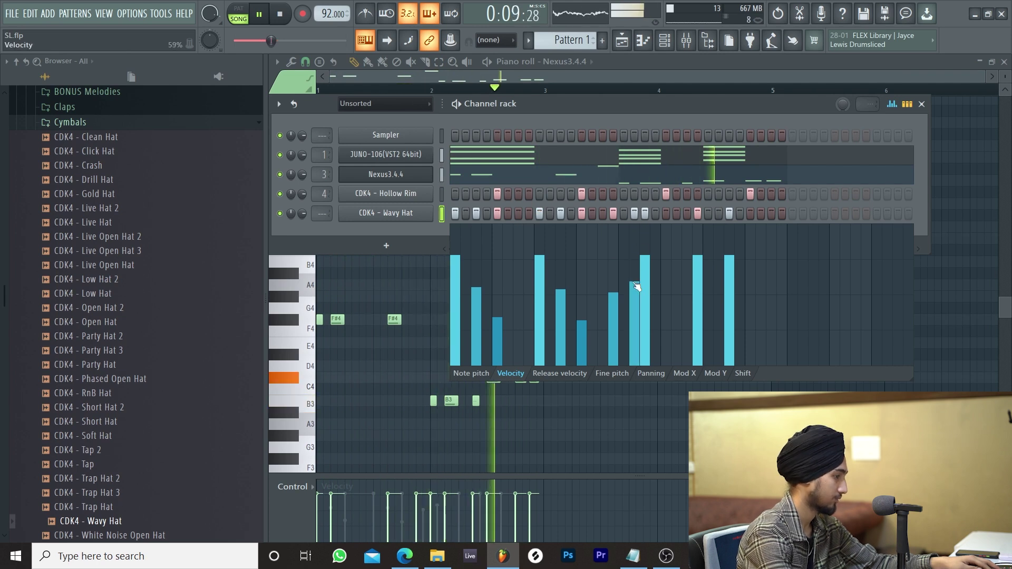
Add Wavy Hat hits on steps 26, 29 and 31, setting step 31's velocity to 49% and reducing step 26's velocity
left_click(718, 213)
left_click(750, 213)
left_click(782, 213)
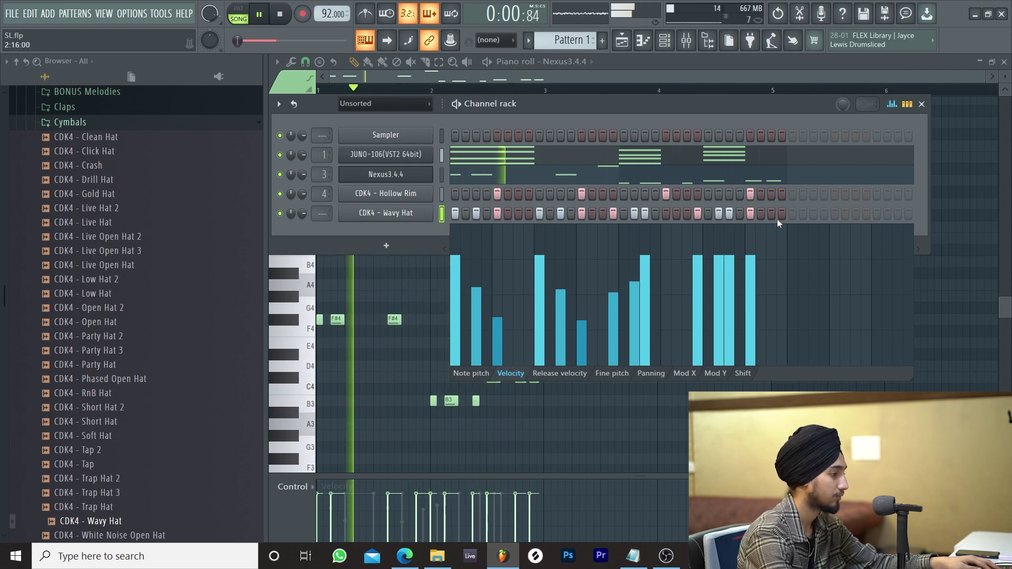
left_click(771, 213)
left_click(782, 213)
left_click(771, 302)
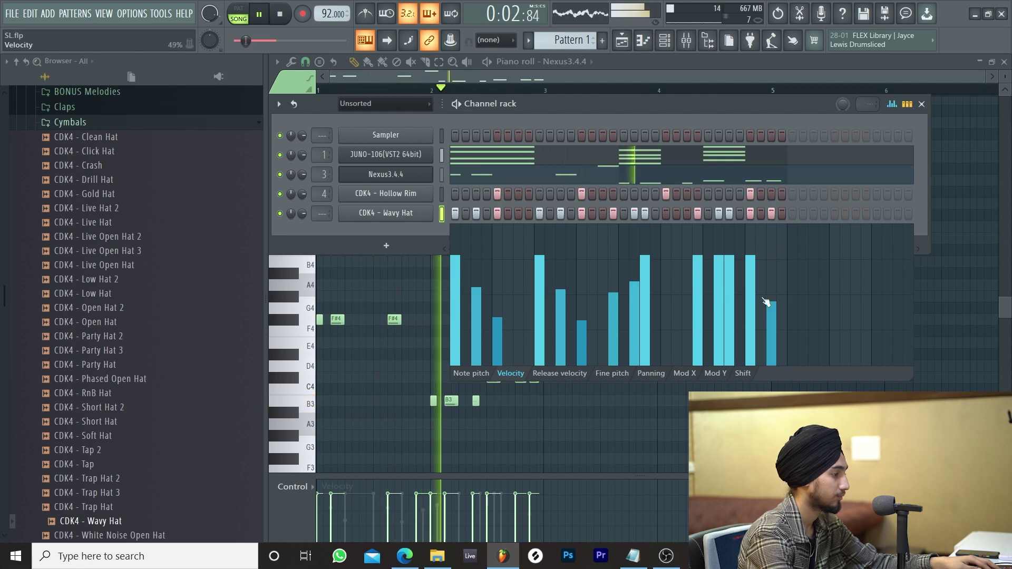
left_click(718, 281)
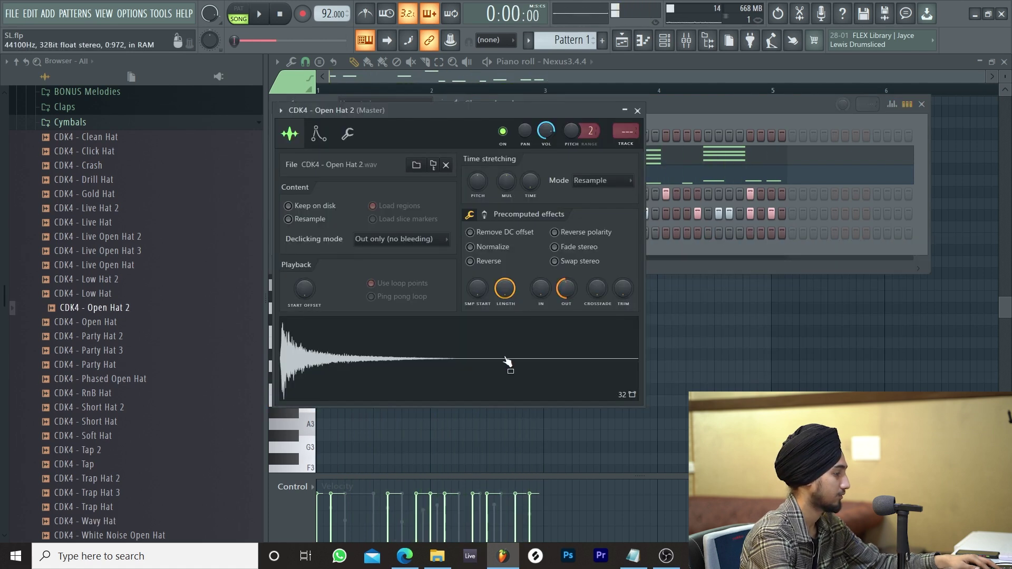
Add CDK4 - Open Hat 2 hits on steps 3, 19 and 27
left_click(694, 262)
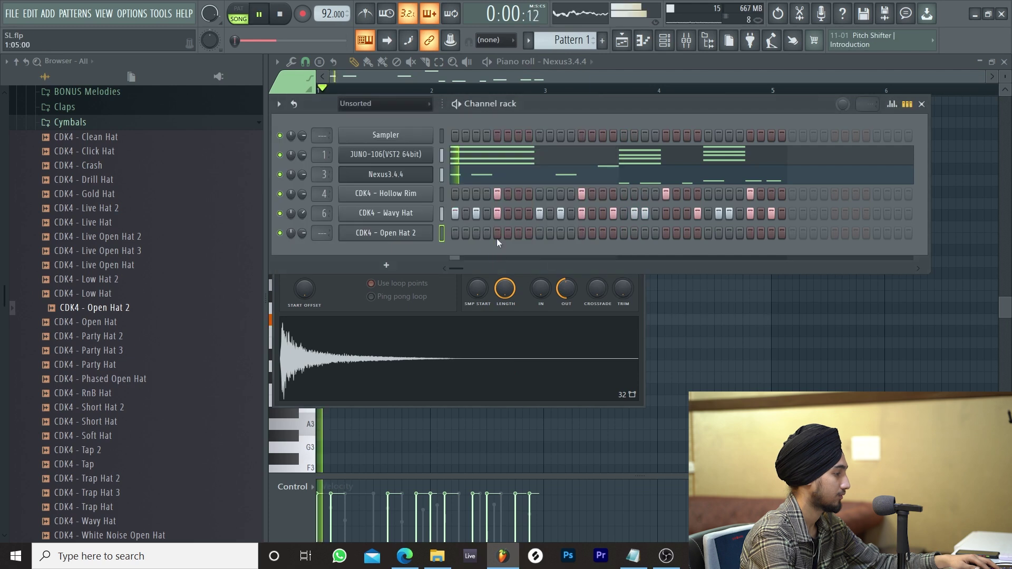
left_click(477, 235)
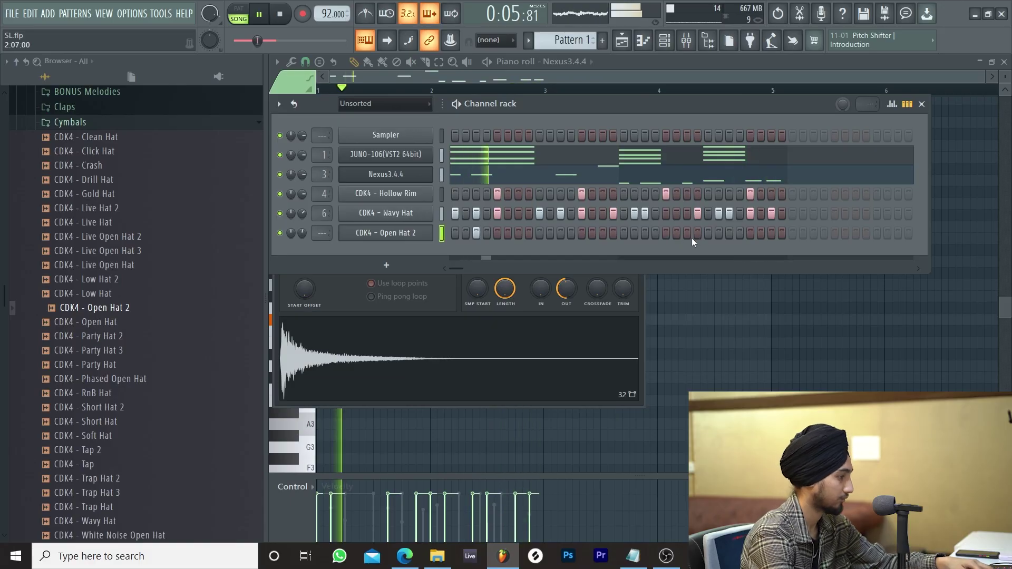
left_click(644, 232)
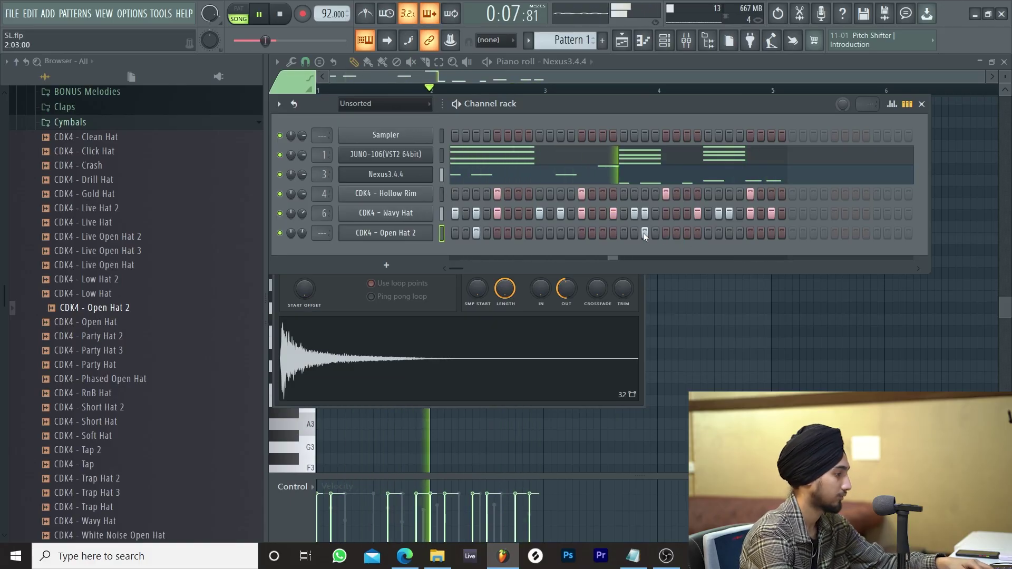
left_click(730, 233)
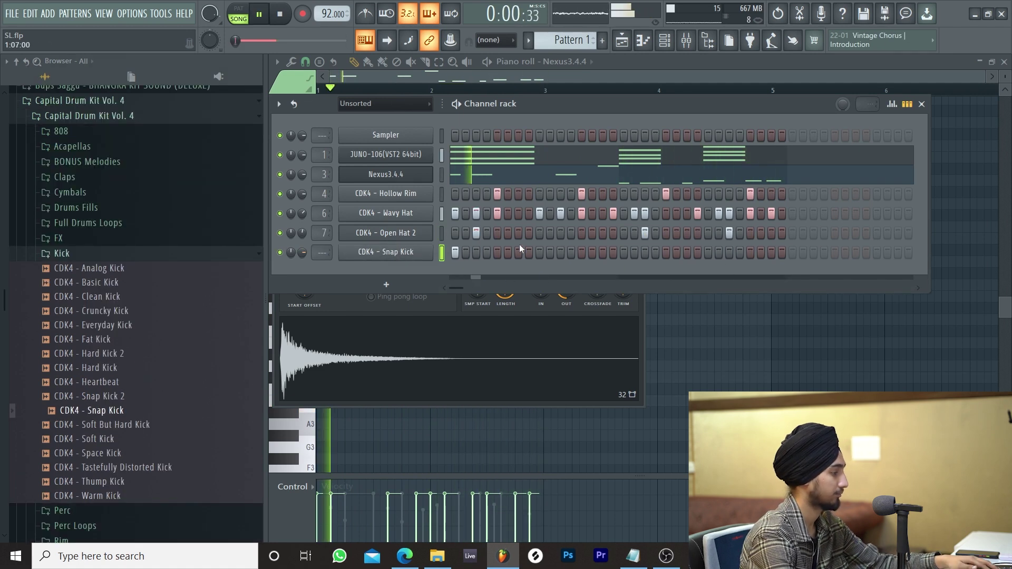
Add CDK4 - Snap Kick hits on steps 11, 17 and 31 and play the pattern
left_click(560, 252)
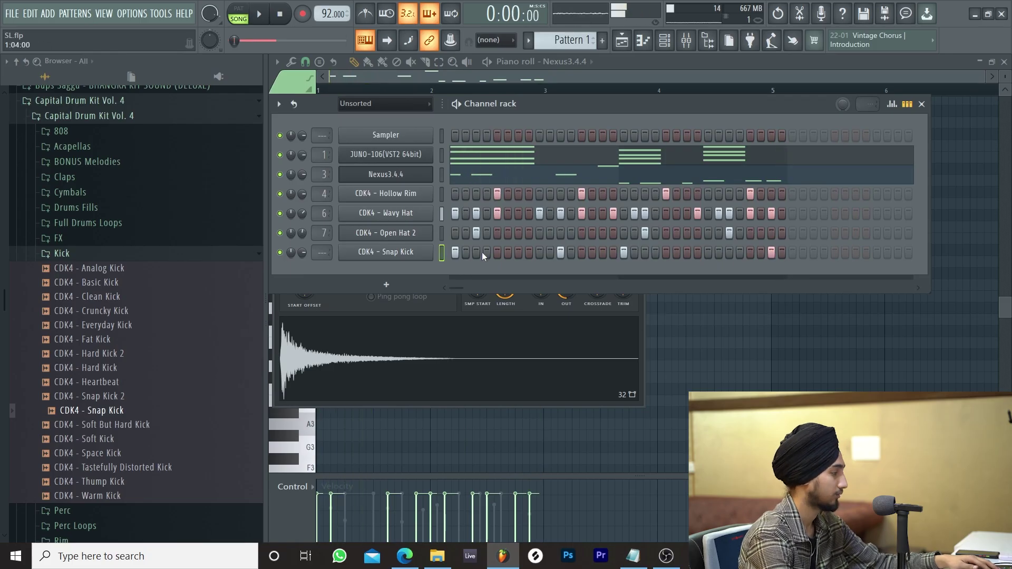
key("space")
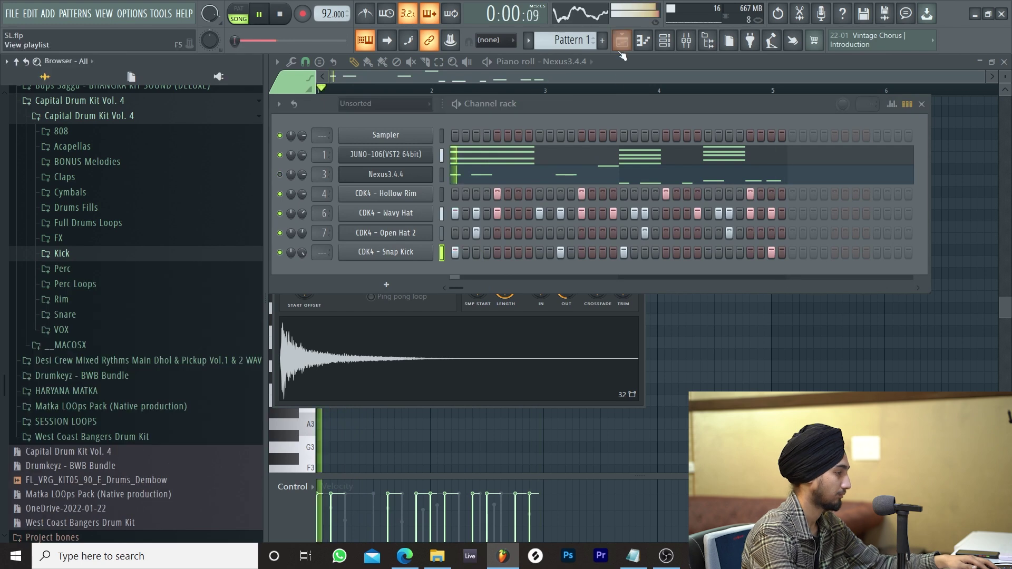
Split Pattern 1 in the playlist into separate patterns by channel
left_click(623, 41)
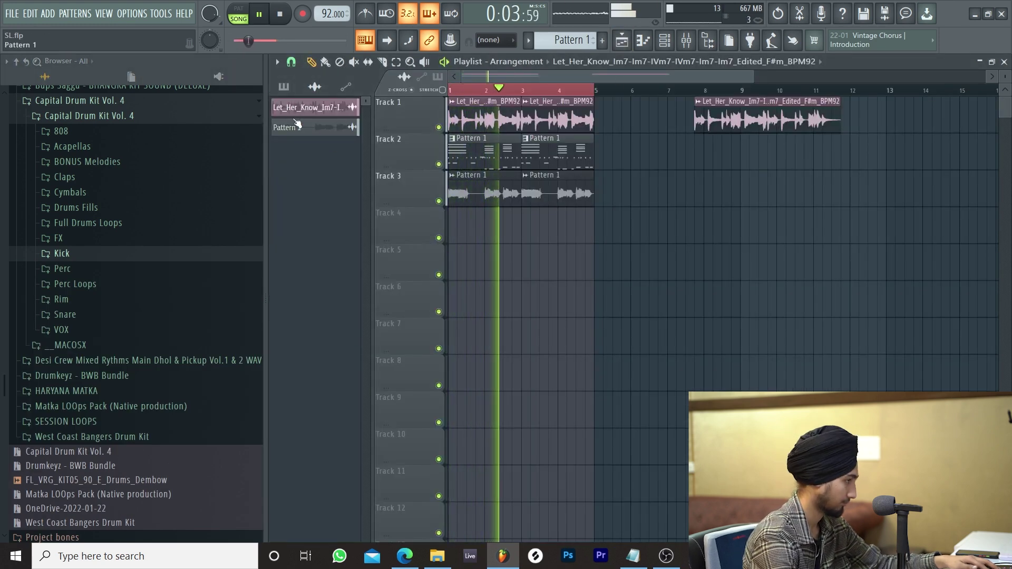
left_click(462, 160)
right_click(299, 108)
left_click(384, 304)
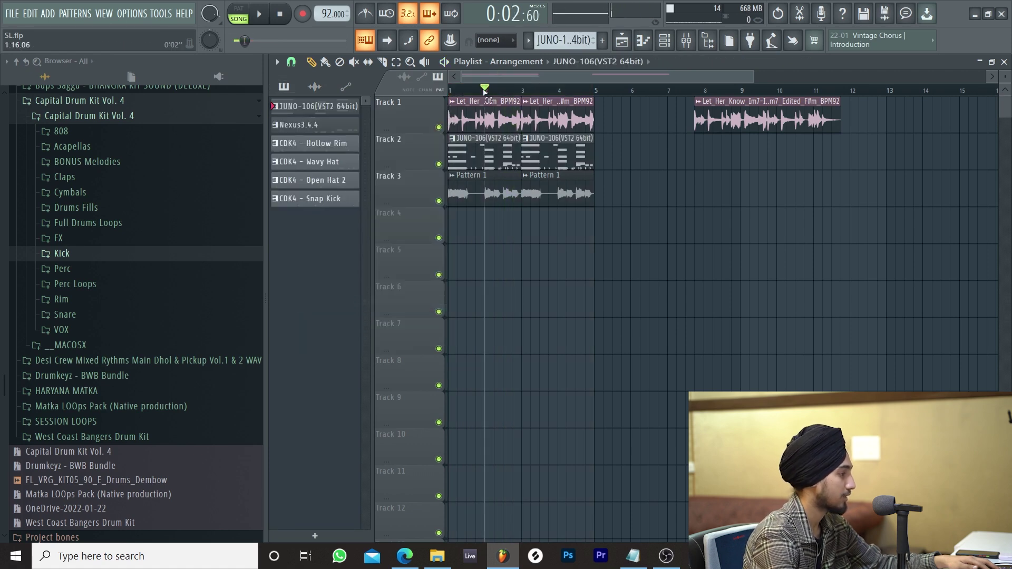
Move the JUNO-106 clips on Track 2 to between bars 8 and 9, and put the Pattern 1 audio clips on Track 3 from bar 1
left_click_drag(464, 134, 678, 239)
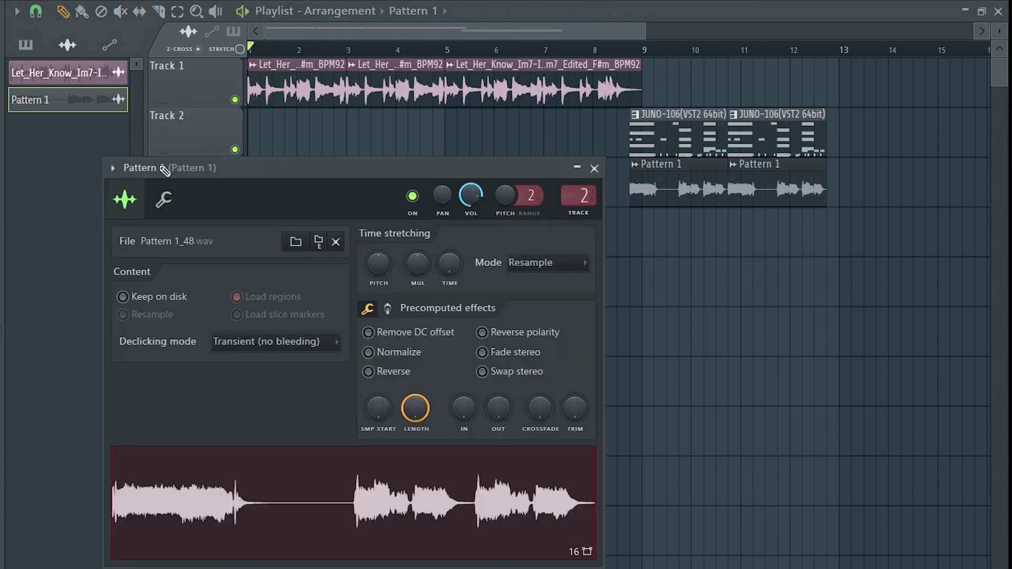
key("space")
left_click_drag(680, 188, 210, 177)
left_click_drag(798, 190, 418, 203)
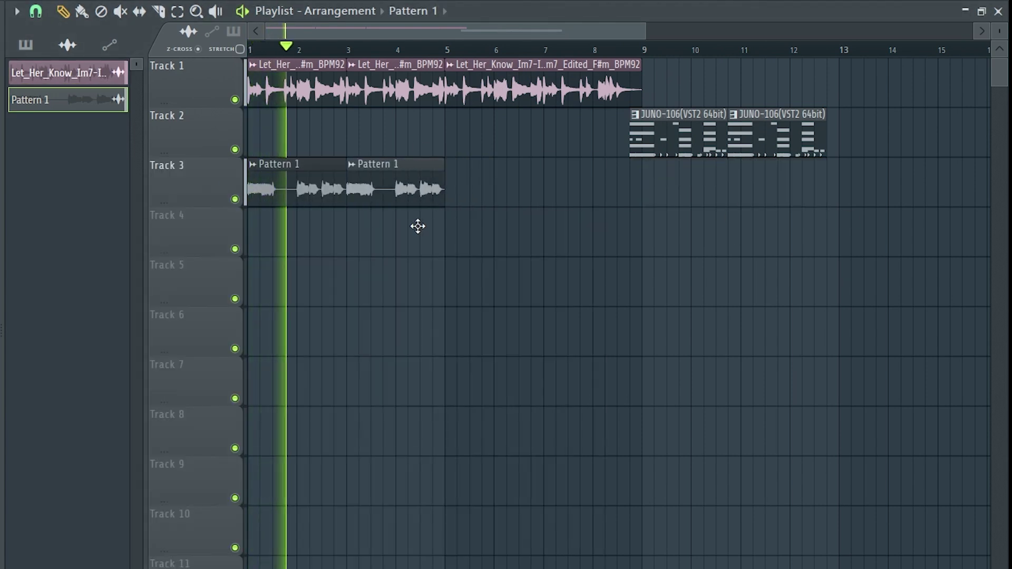
Move the guitar clip at bar 3 to Track 2 at bar 5 and duplicate the first guitar clip into bar 3
left_click_drag(389, 76, 502, 146)
left_click(309, 86, "ctrl")
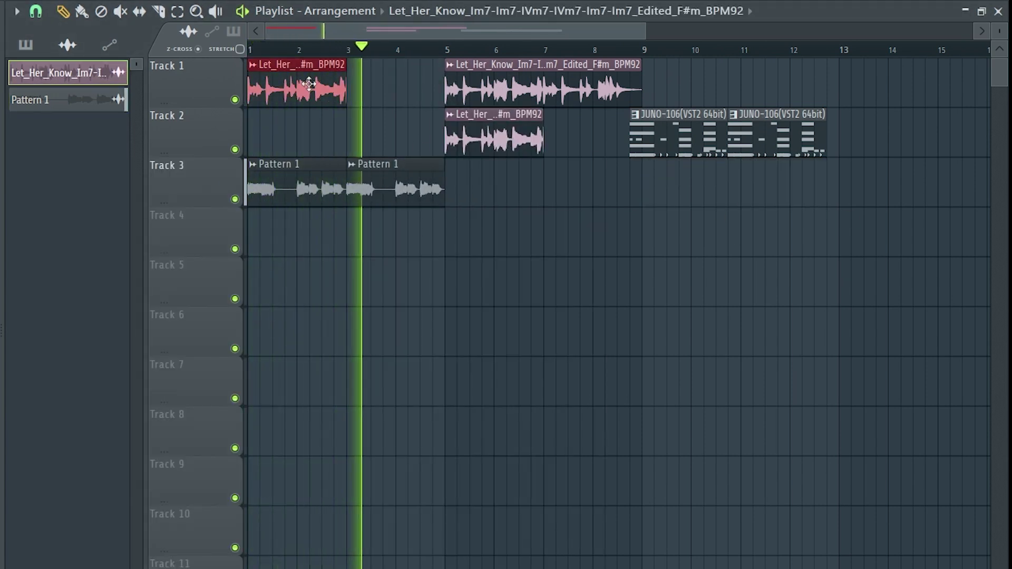
key("ctrl+b")
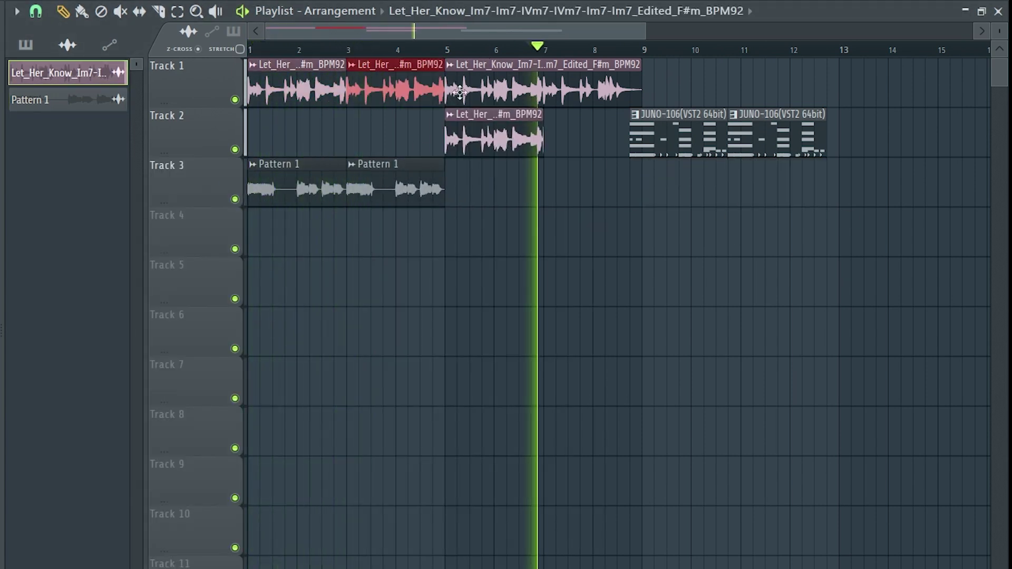
Make the Track 2 guitar clip unique and lower its pitch using the Auto stretching mode
double_click(461, 92)
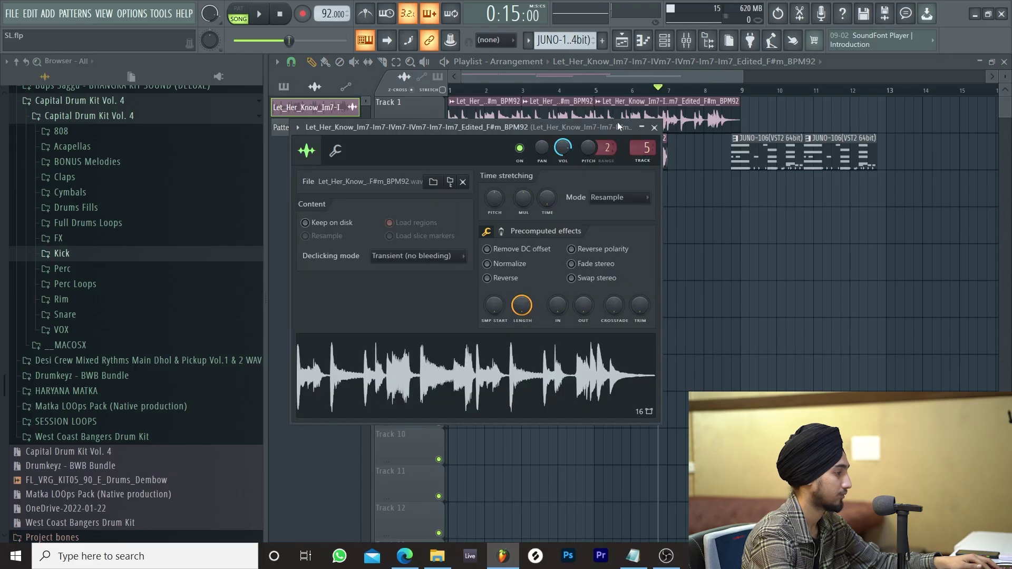
left_click(654, 127)
right_click(598, 141)
left_click(627, 230)
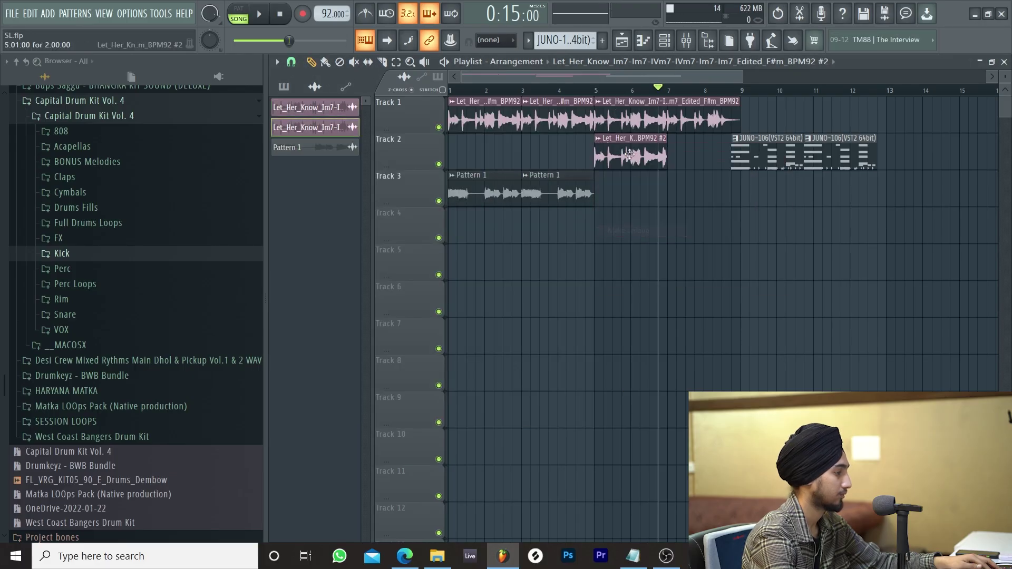
left_click(450, 369)
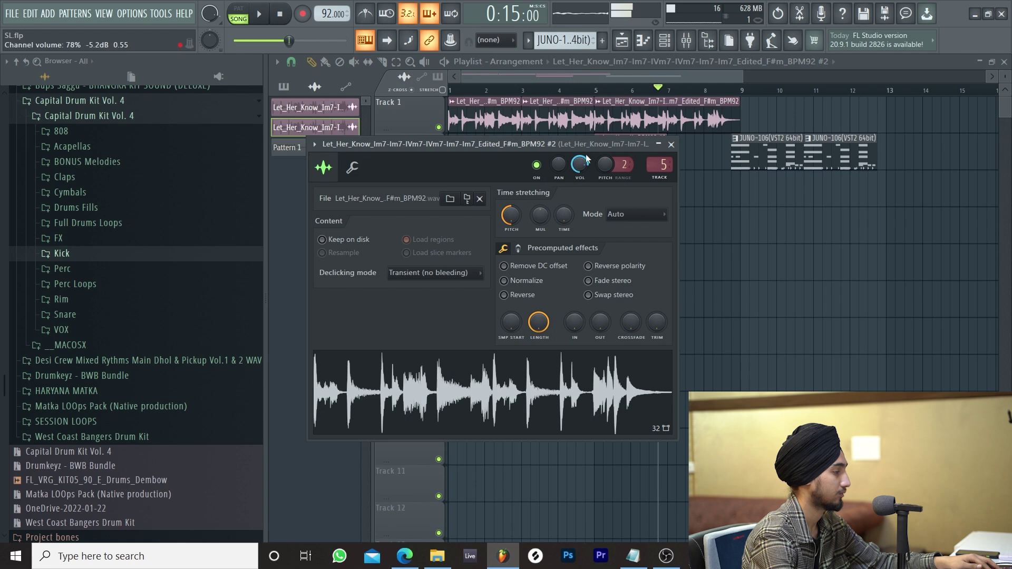
Move the long guitar clip on Track 1 from bar 5 to bar 7 and play the song from bar 4
left_click_drag(617, 106, 694, 108)
left_click(573, 92)
key("space")
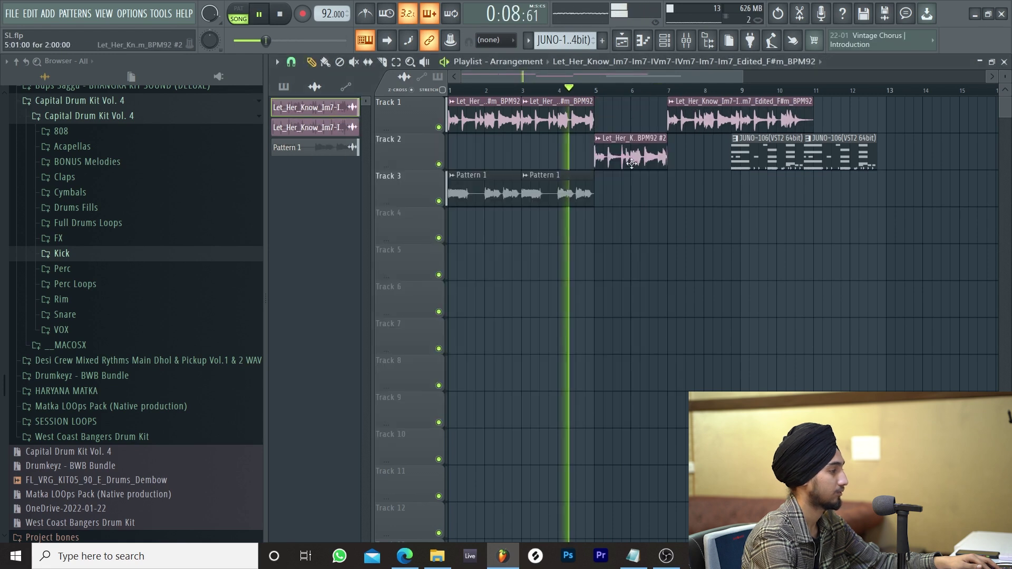
Apply FabFilter Pro-Q 3 to the unique guitar clip on mixer track 8, with a 24 dB/oct low cut just below 200 Hz
double_click(638, 161)
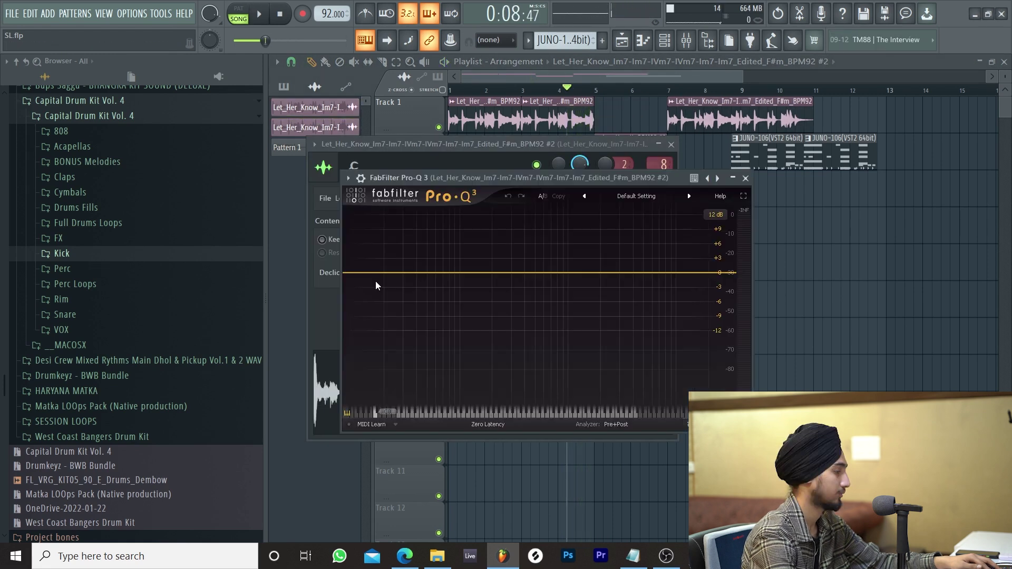
left_click_drag(364, 274, 492, 280)
key("space")
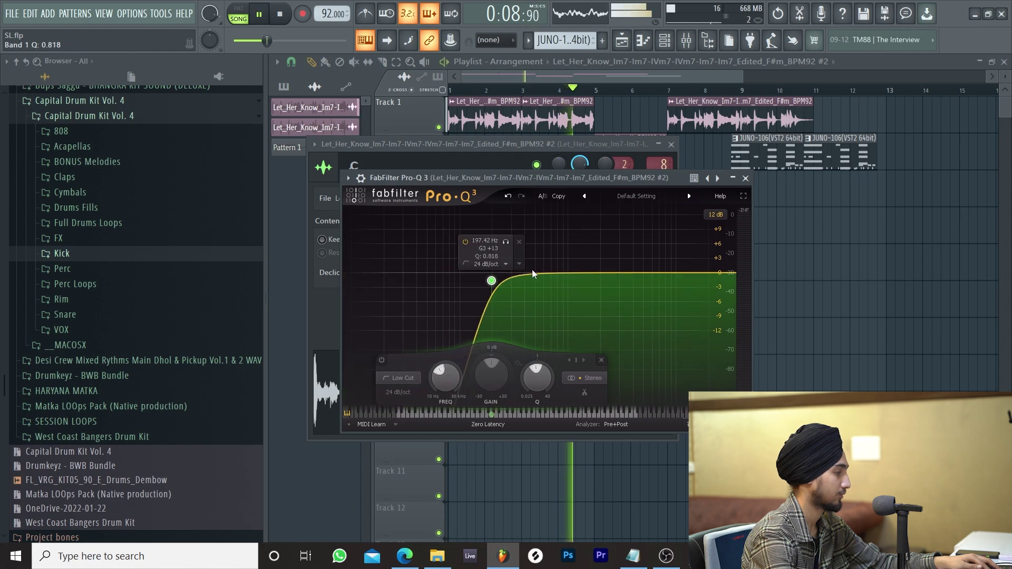
left_click_drag(551, 289, 553, 256)
left_click_drag(491, 278, 485, 275)
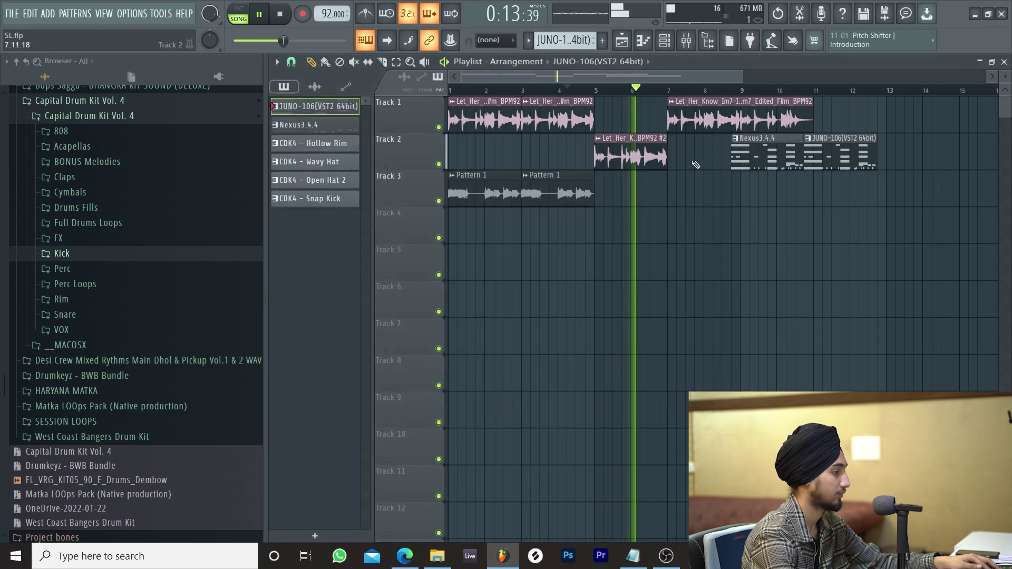
Delete the two leftover pattern clips on Track 2 and lay out the six channel patterns on Tracks 4–9 in bars 5 to 10
right_click(759, 153)
right_click(842, 153)
key("space")
Delete the JUNO-106 and Nexus3.4.4 clips at bar 5
right_click(611, 235)
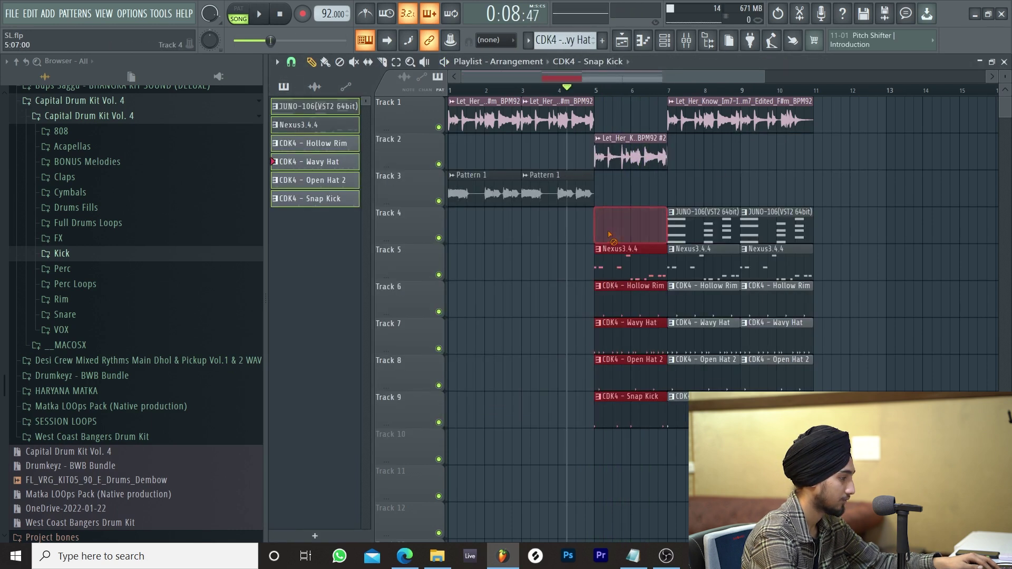
right_click(616, 264)
Try removing the Wavy Hat, Open Hat 2 and Snap Kick clips at bar 5, undoing the deletions
right_click(631, 349)
right_click(631, 378)
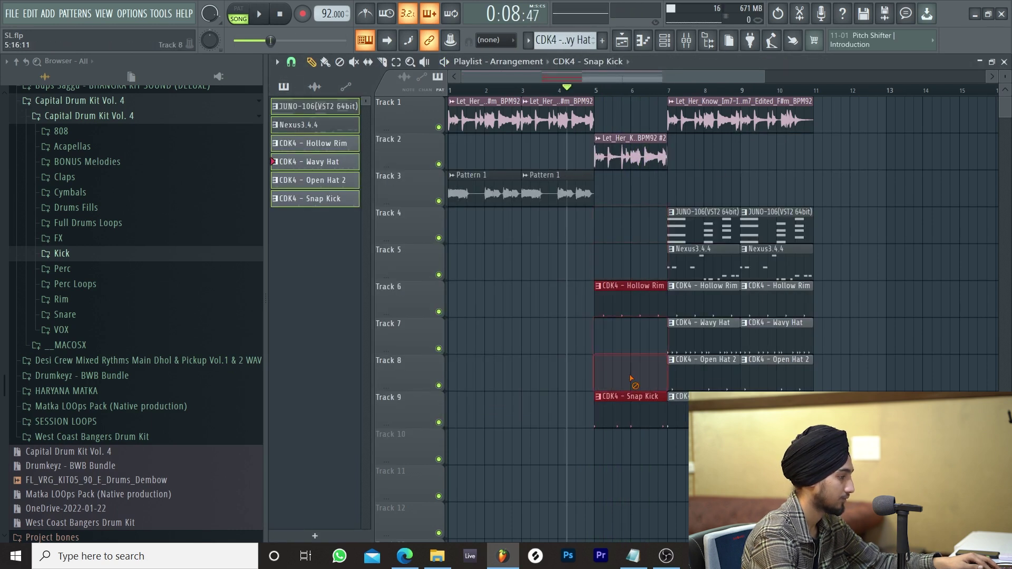
key("ctrl+alt+z")
key("ctrl+alt+z")
right_click(624, 412)
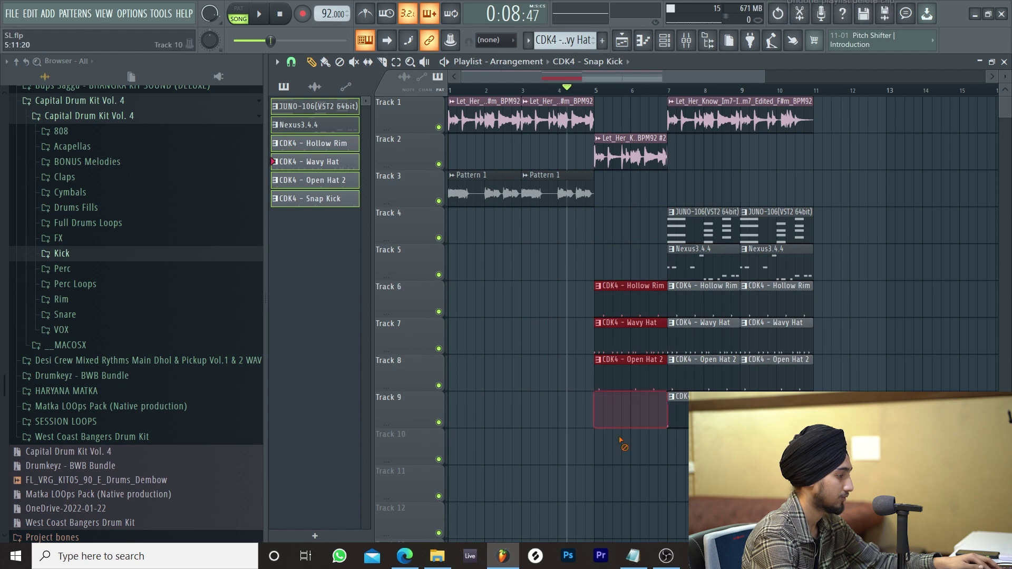
key("ctrl+alt+z")
key("ctrl+alt+z")
Delete the Wavy Hat and Snap Kick clips at bar 5 and play the arrangement
right_click(636, 328)
right_click(613, 421)
key("space")
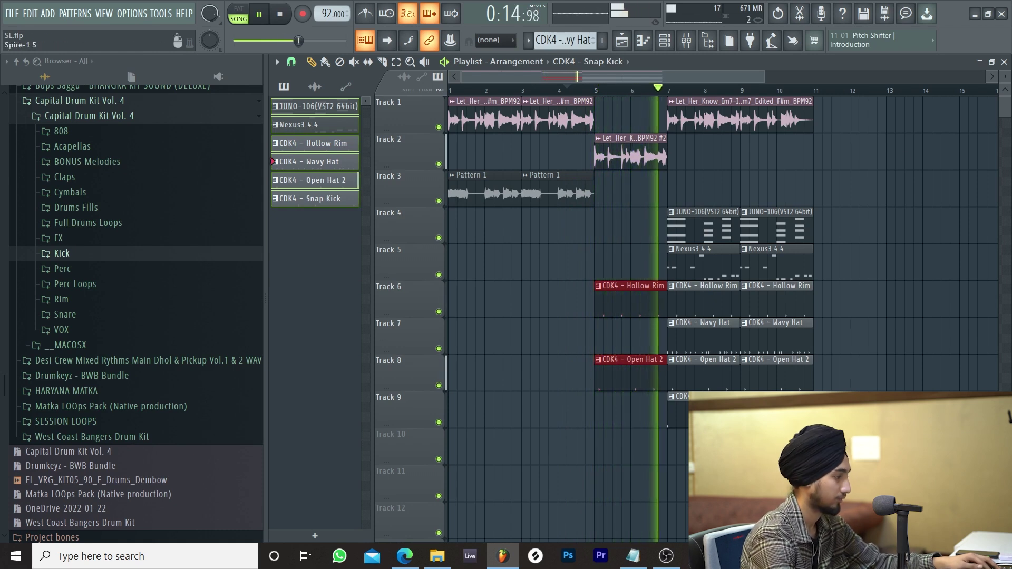
Shift the pattern clips on Tracks 4–9 from bar 7 to bar 9 and duplicate the Hollow Rim and Open Hat 2 clips into bar 7
left_click_drag(692, 209, 850, 417)
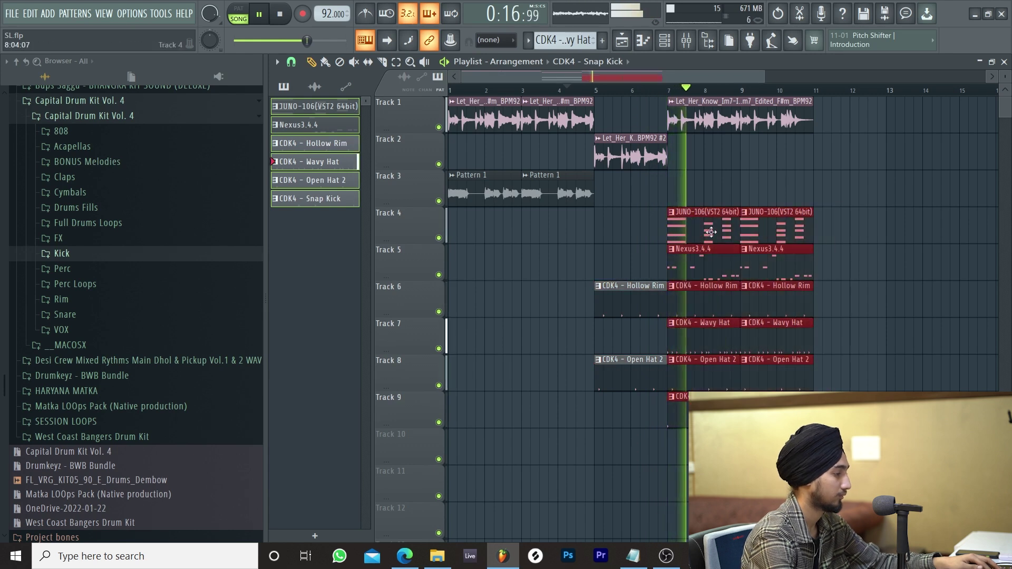
left_click_drag(709, 232, 785, 233)
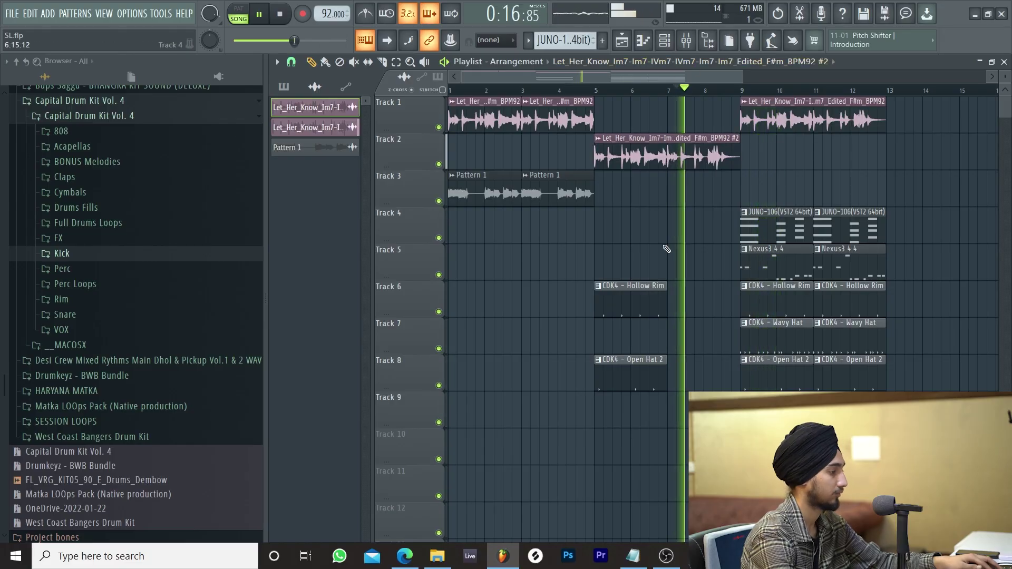
left_click_drag(680, 256, 656, 393)
key("ctrl+b")
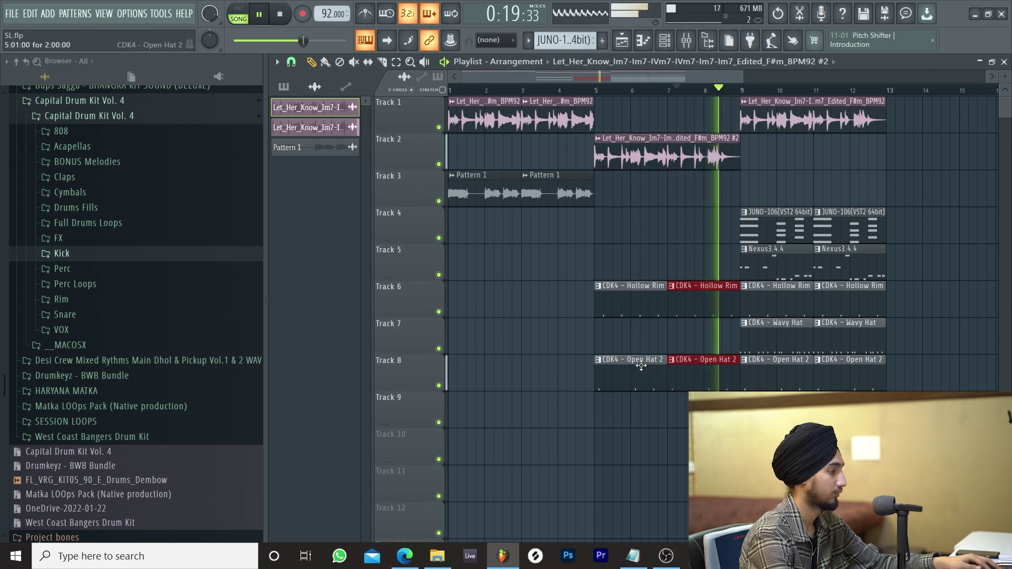
key("ctrl+d")
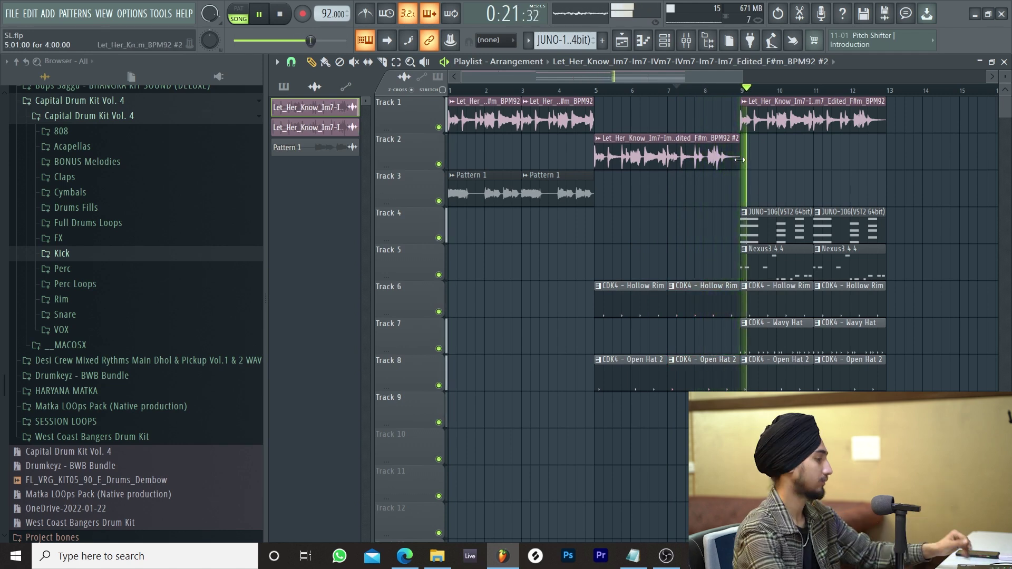
Duplicate the two Pattern 1 audio clips on Track 3 twice to fill bars 5 to 12
left_click_drag(623, 194, 301, 186)
key("ctrl+b")
key("ctrl+b")
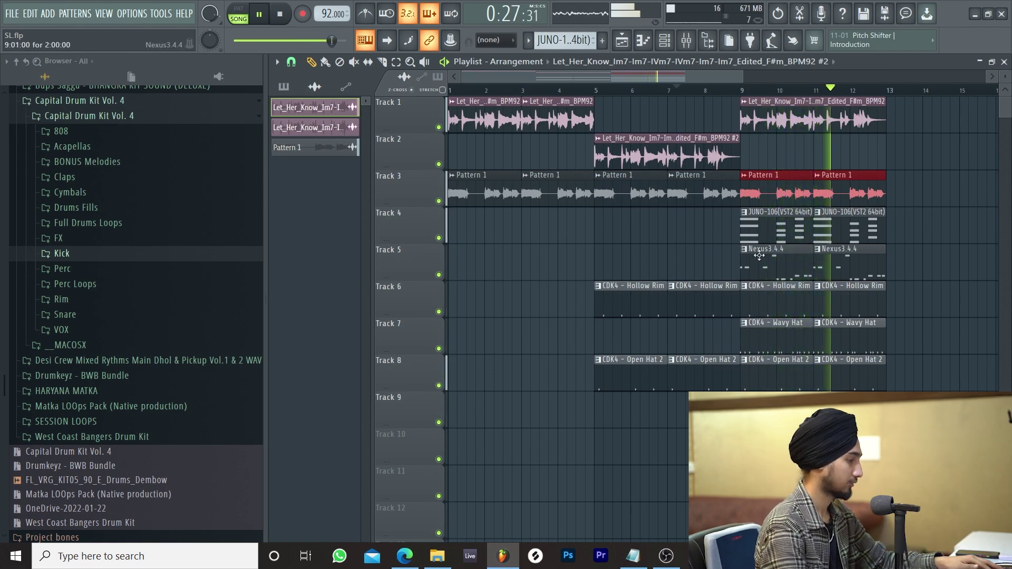
Move the two Nexus3.4.4 clips on Track 5 from bar 9 to bar 5 and unmute the Nexus3.4.4 channel
left_click_drag(759, 256, 566, 256)
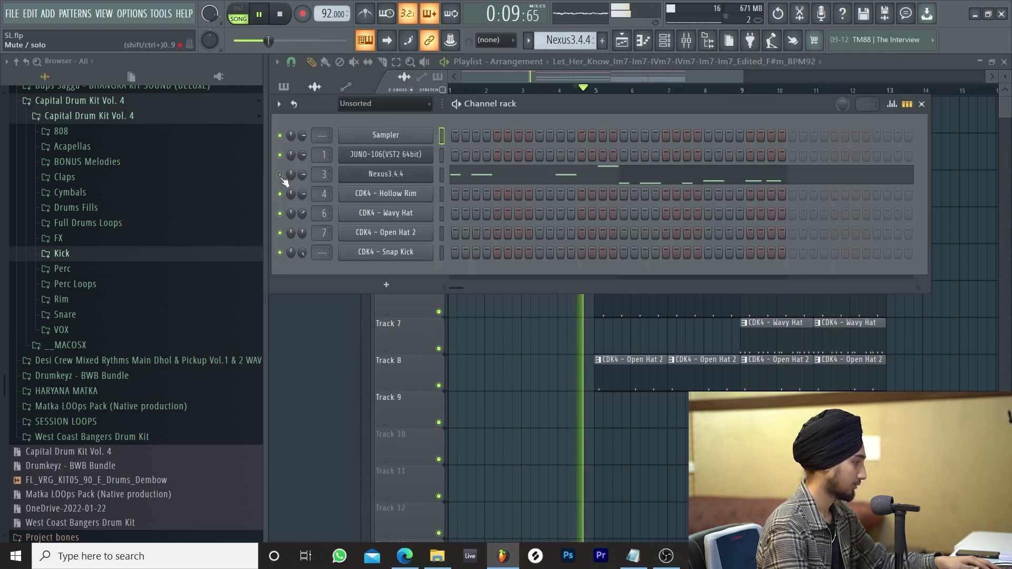
left_click(280, 175)
left_click(644, 76)
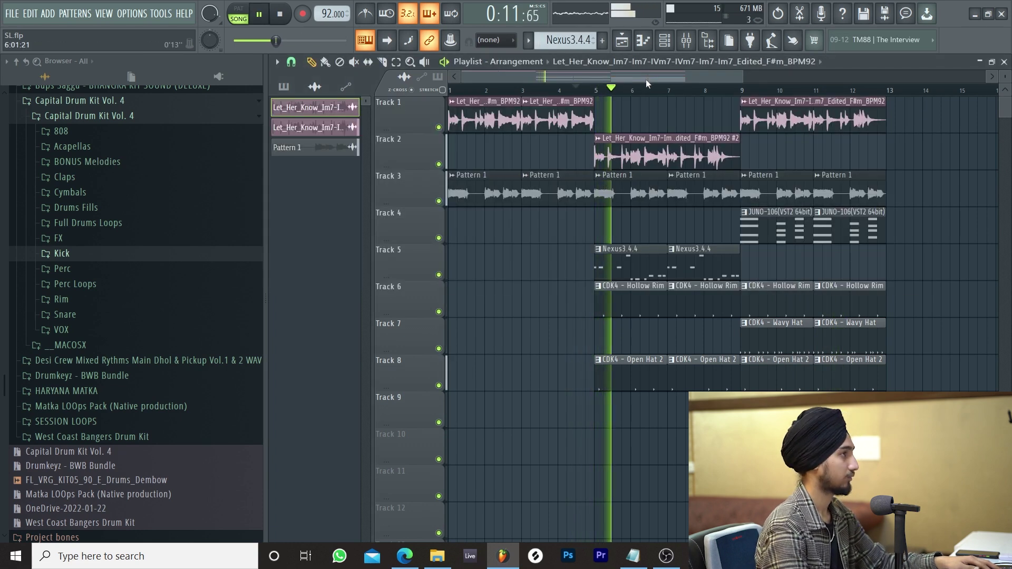
left_click_drag(272, 41, 294, 41)
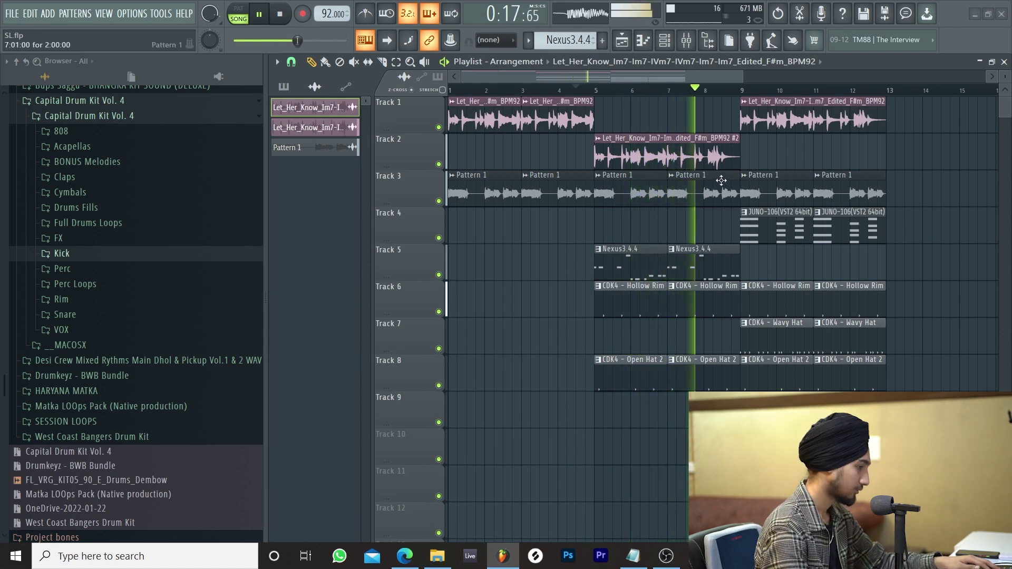
scroll(722, 316, "up", 2)
left_click_drag(720, 180, 722, 372)
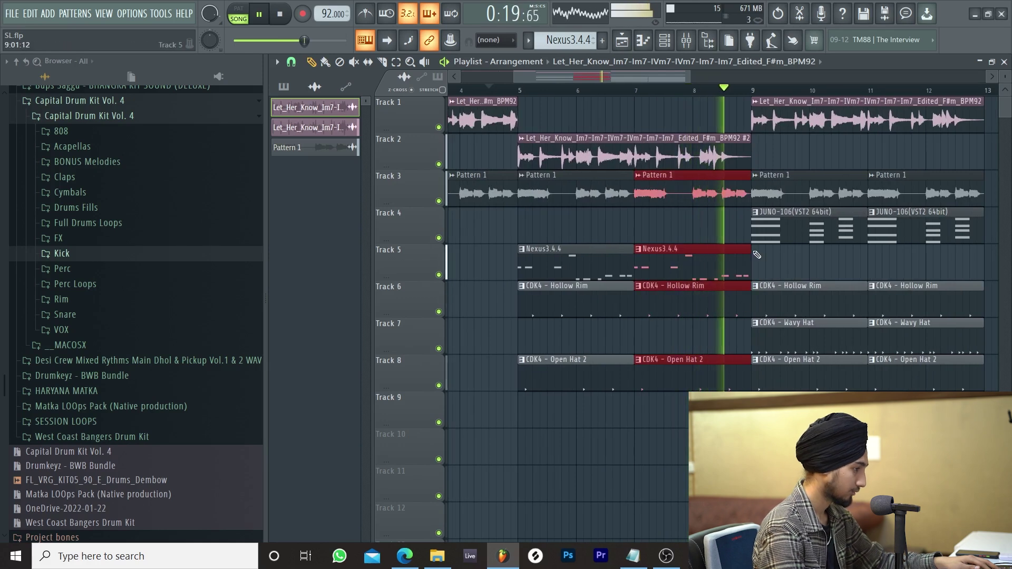
left_click(748, 164)
key("ctrl+z")
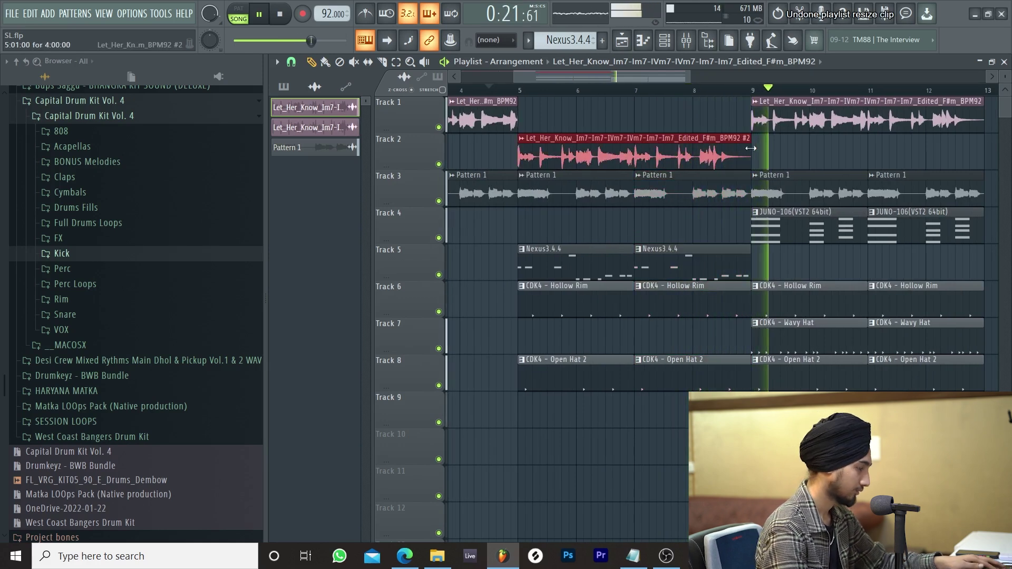
Shorten the Track 2 guitar clip to end at bar 7 and duplicate it to fill bars 7 and 8
left_click_drag(751, 149, 638, 150)
key("ctrl+b")
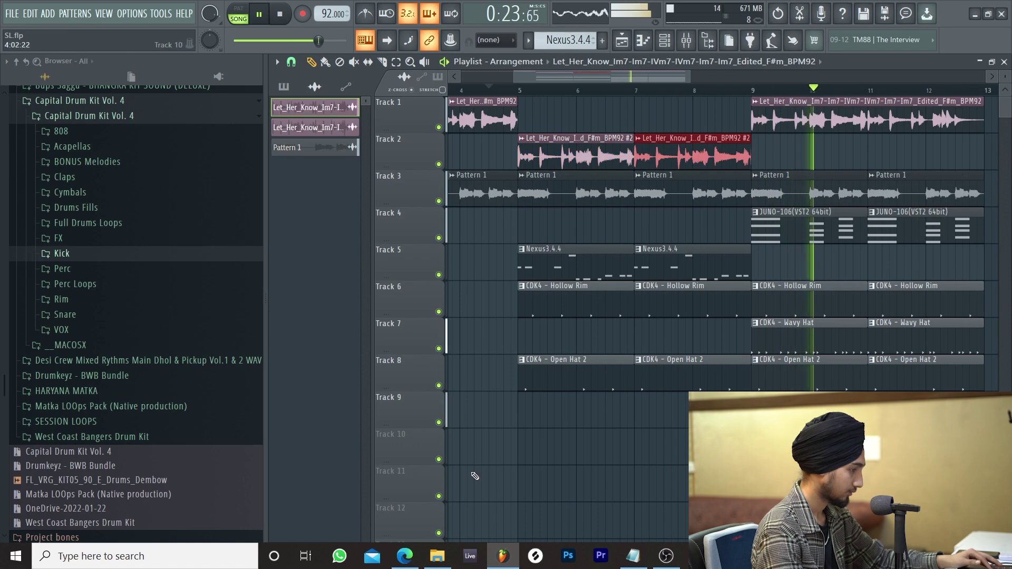
scroll(675, 348, "down", 3)
scroll(662, 341, "down", 1)
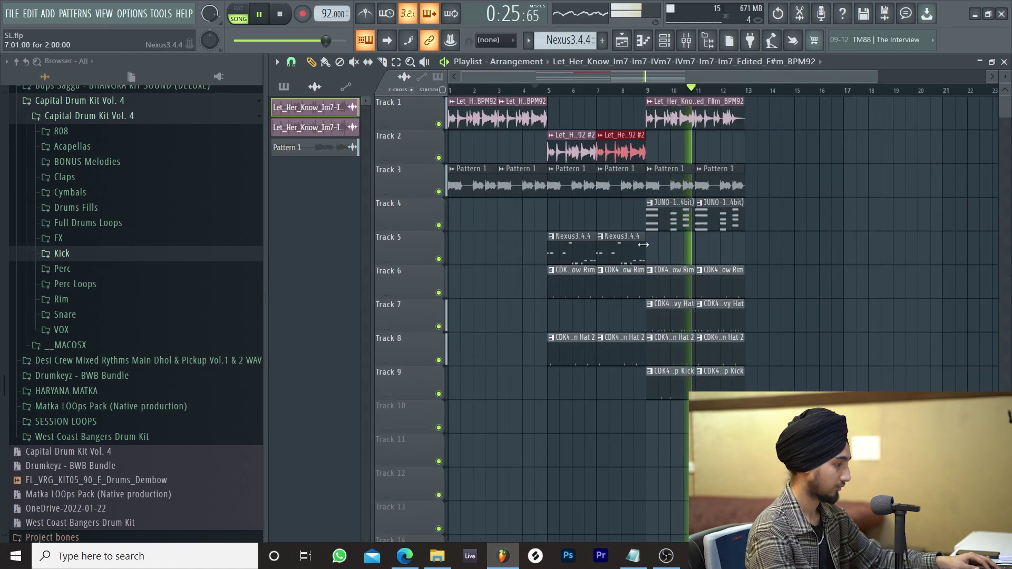
Load the CDK4 - Clean 808 sample from the 808 folder into a channel and play back its bass notes
left_click(111, 135)
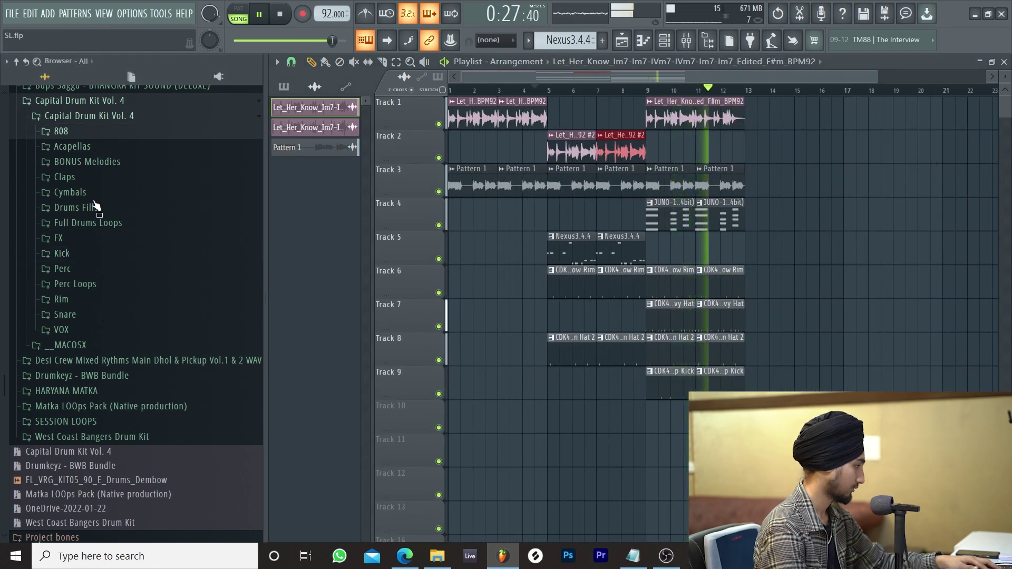
key("space")
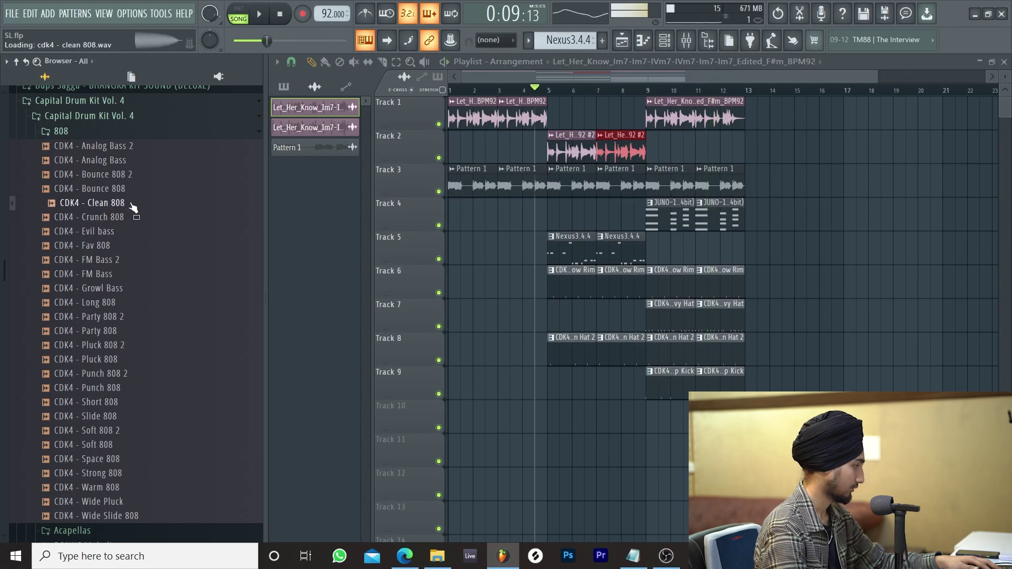
right_click(133, 207)
left_click(185, 267)
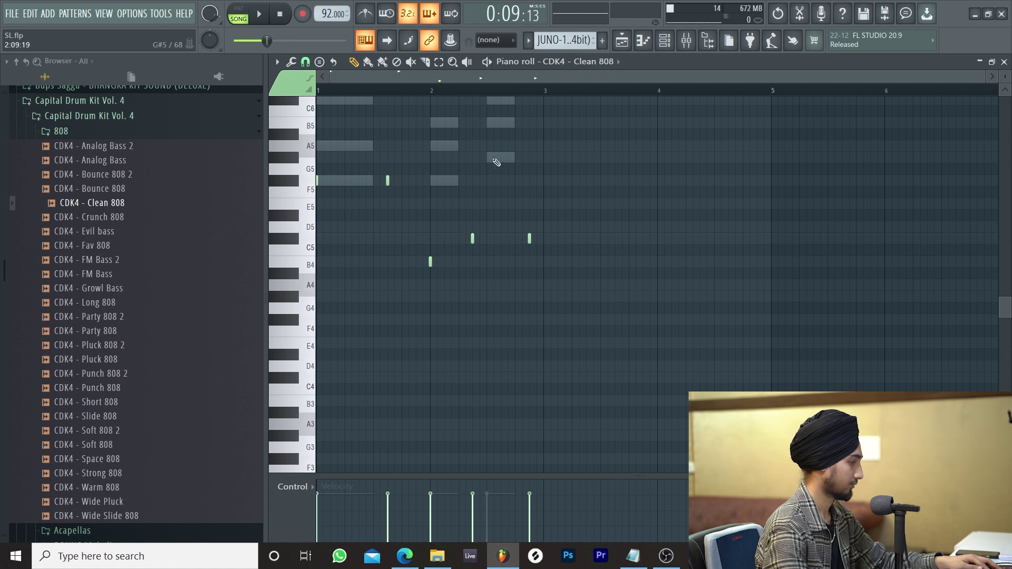
key("space")
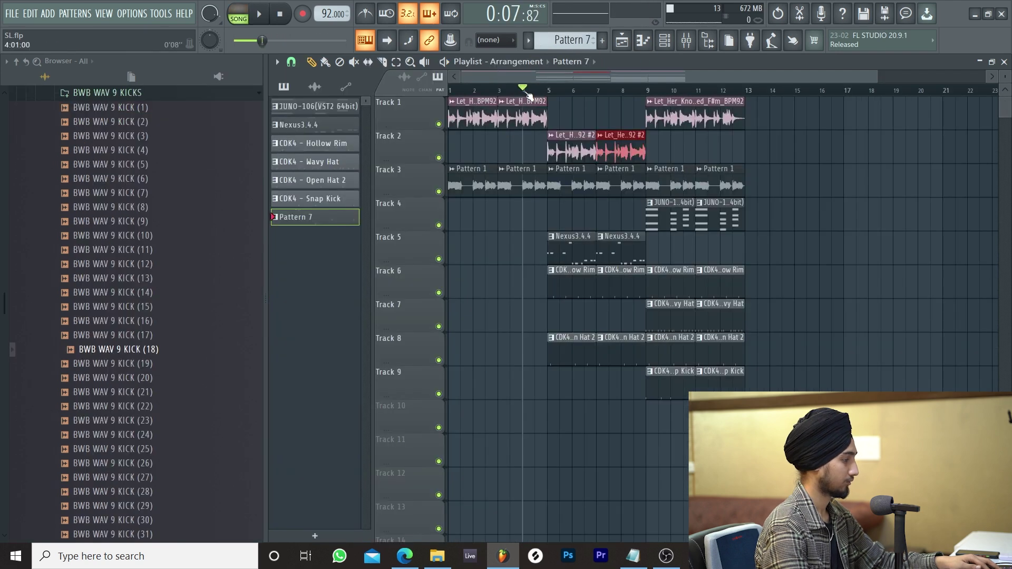
Swap the opening guitar clips so the Track 2 pair fills bars 1 to 4 and the Track 1 pair fills bars 5 to 8
key("space")
left_click(530, 125)
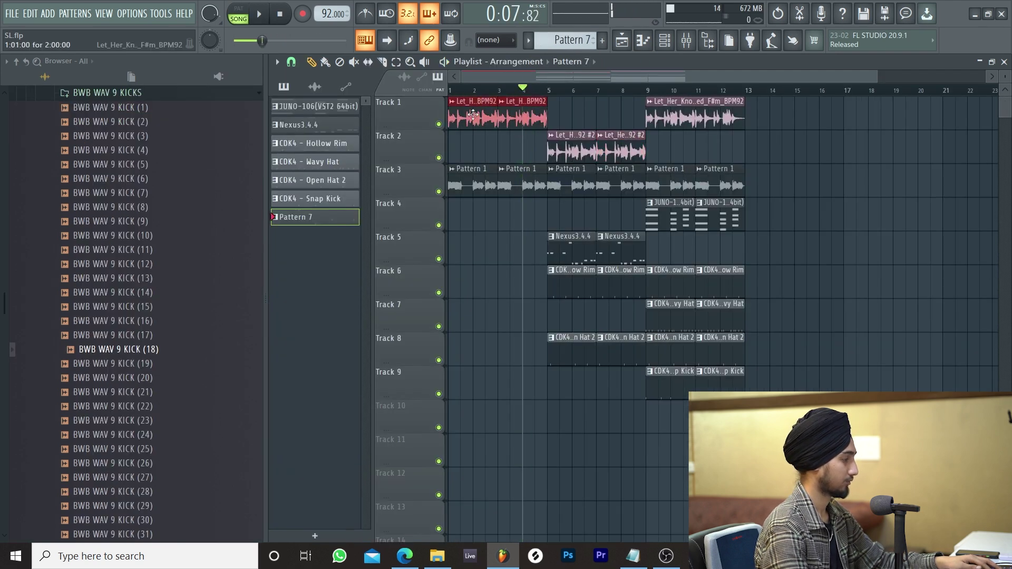
left_click_drag(509, 118, 509, 143)
left_click(608, 143)
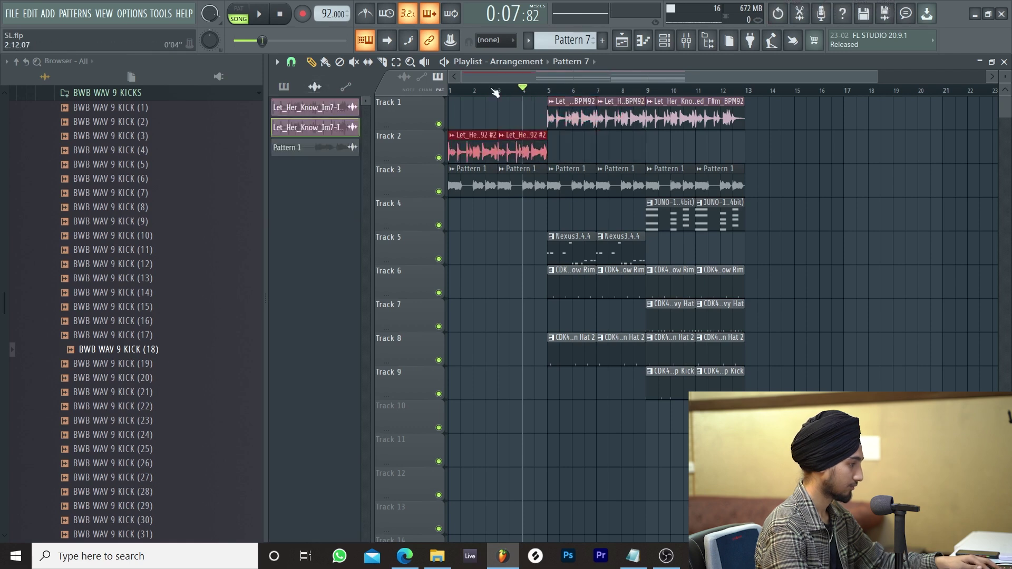
key("space")
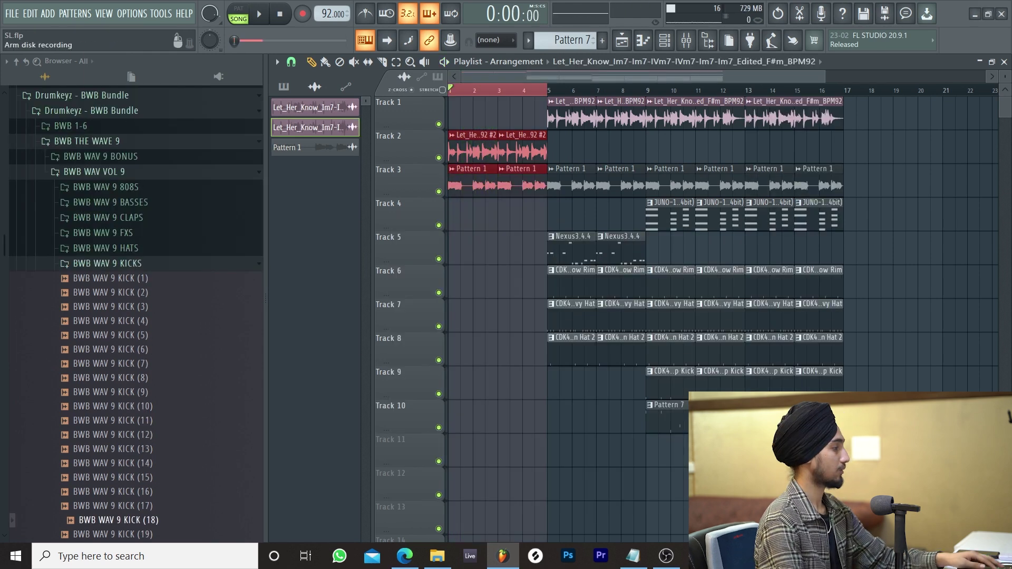
Record bars 1 to 4 to an audio clip and, in its RC-20 Retro Color effect, enable Digital and adjust Distort's focus
key("alt+r")
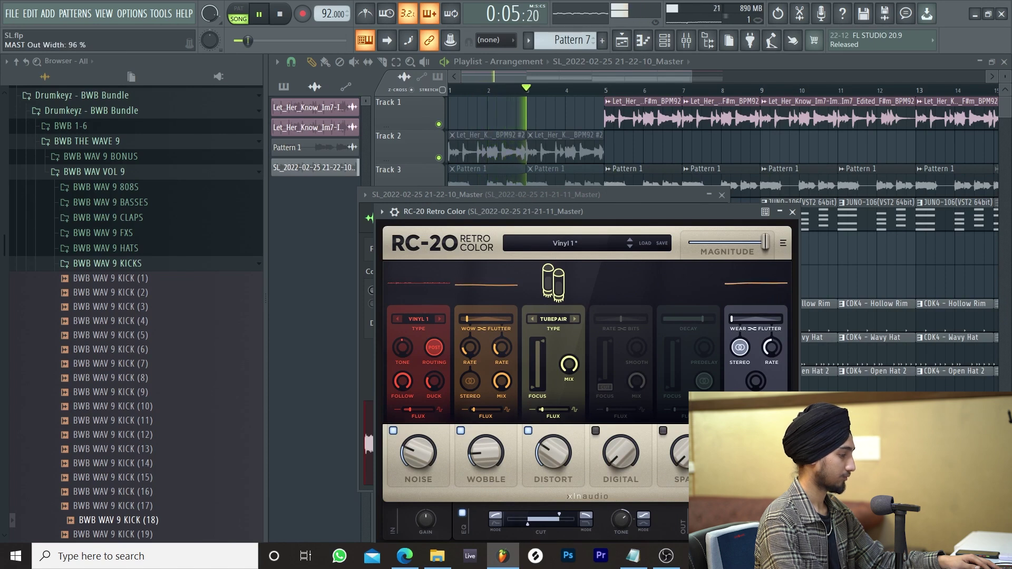
left_click_drag(618, 214, 614, 111)
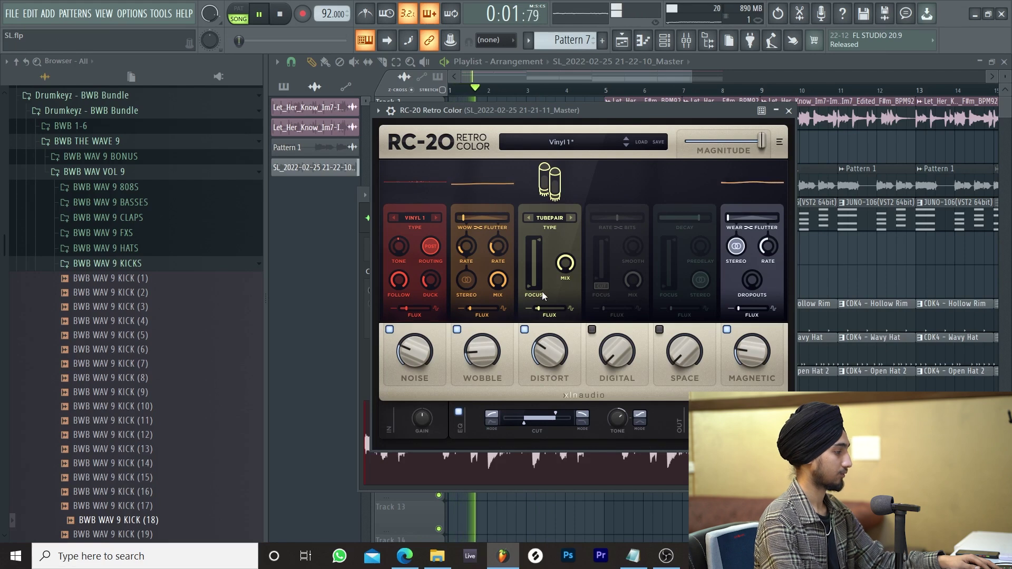
left_click(603, 344)
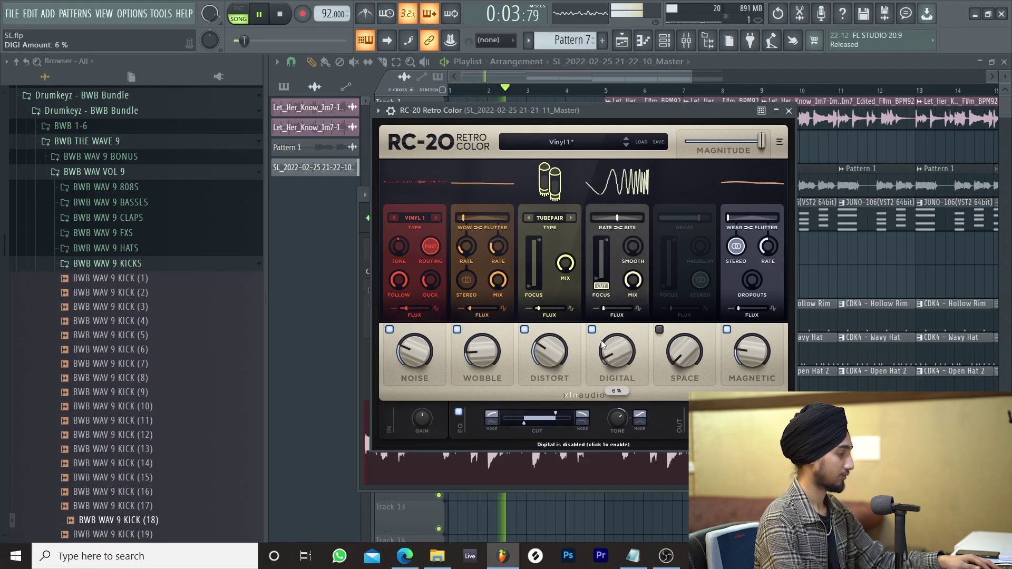
left_click_drag(537, 290, 534, 276)
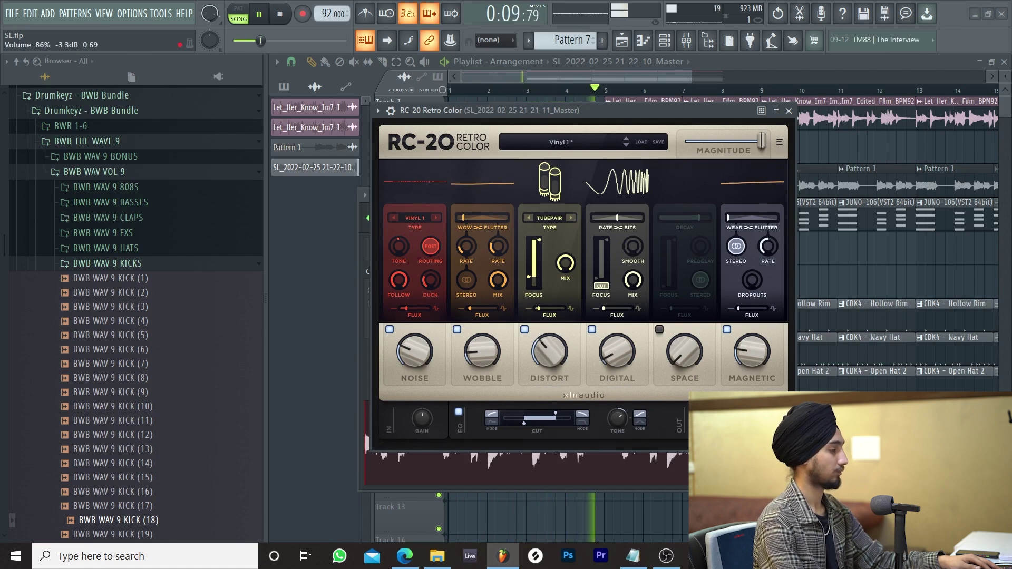
left_click(668, 81)
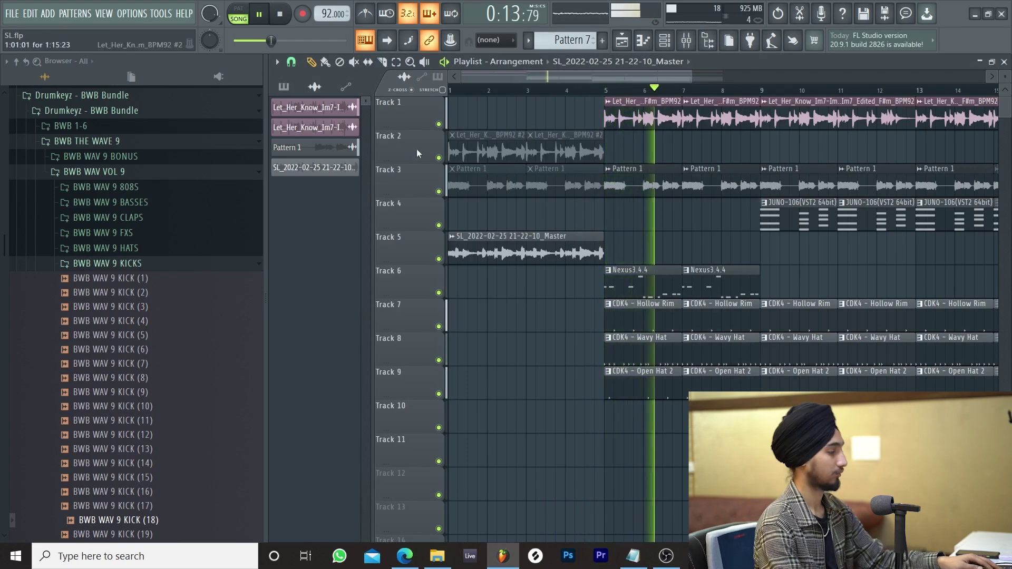
Find the hat rolls in the BWB WAV 9 HATS folder and place BWB WAV 9 HAT ROLL (2) on Track 12 in bar 9
left_click(139, 263)
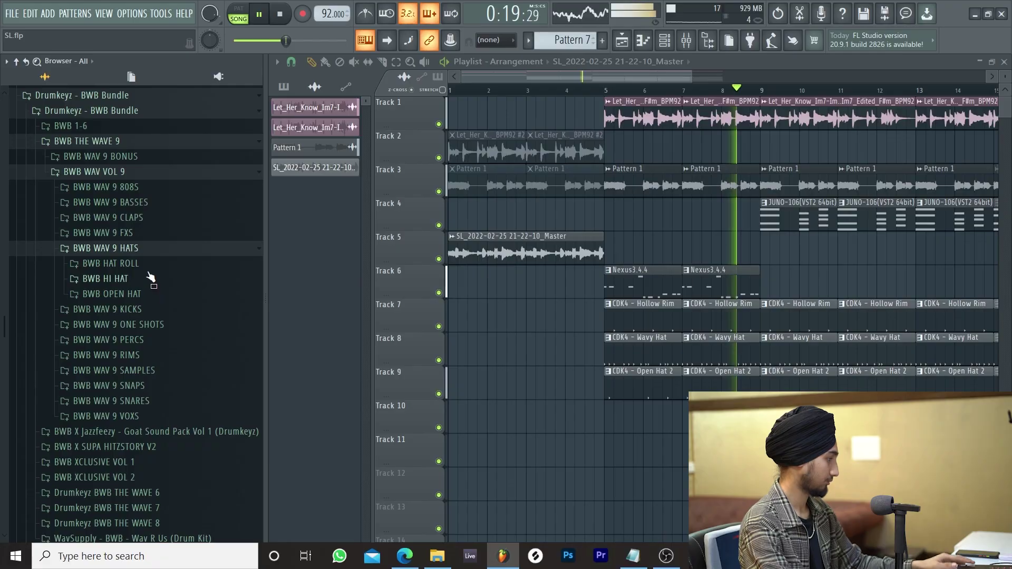
left_click(146, 276)
left_click(155, 295)
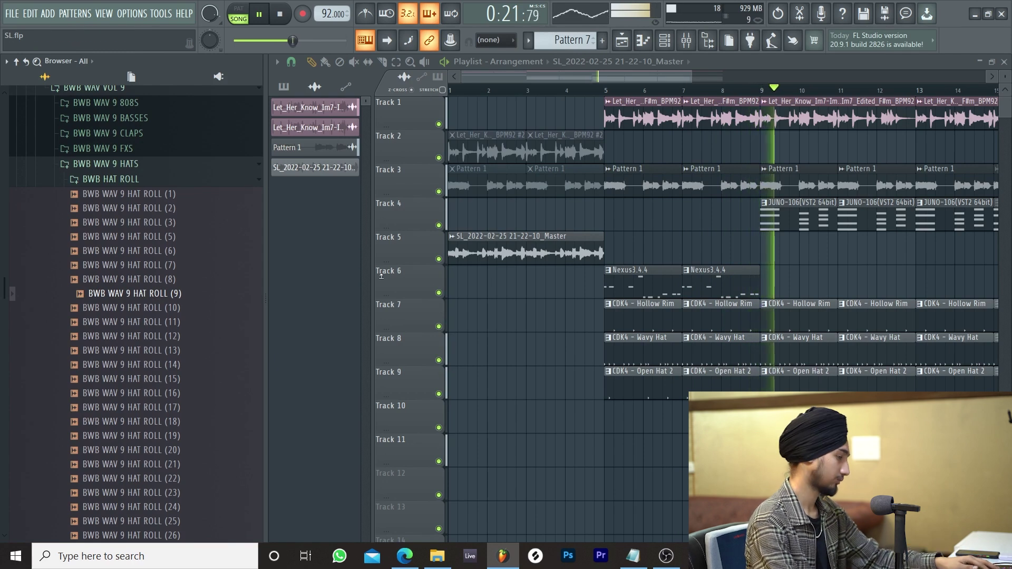
left_click(86, 208)
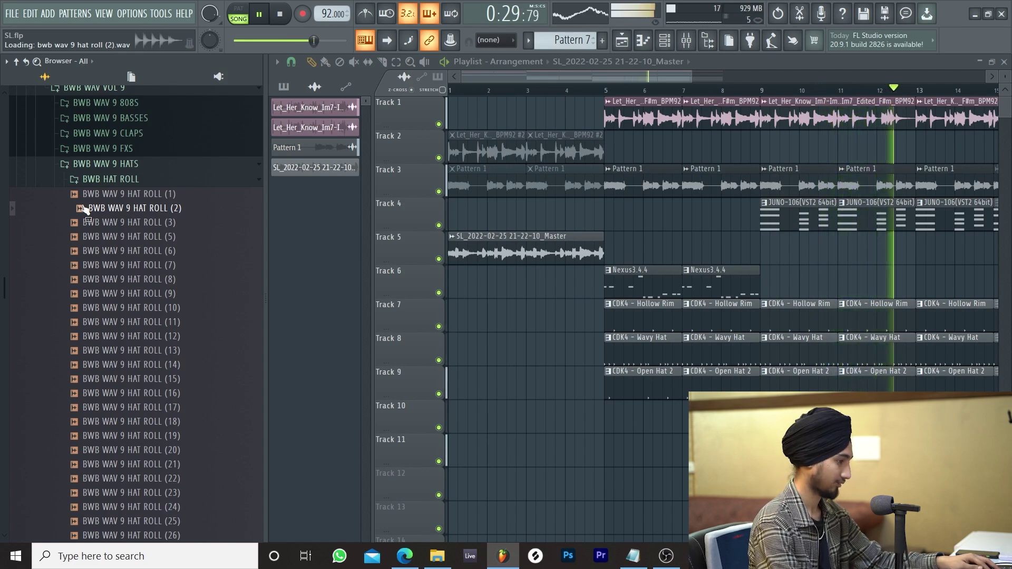
left_click_drag(86, 209, 782, 485)
left_click_drag(547, 459, 548, 458)
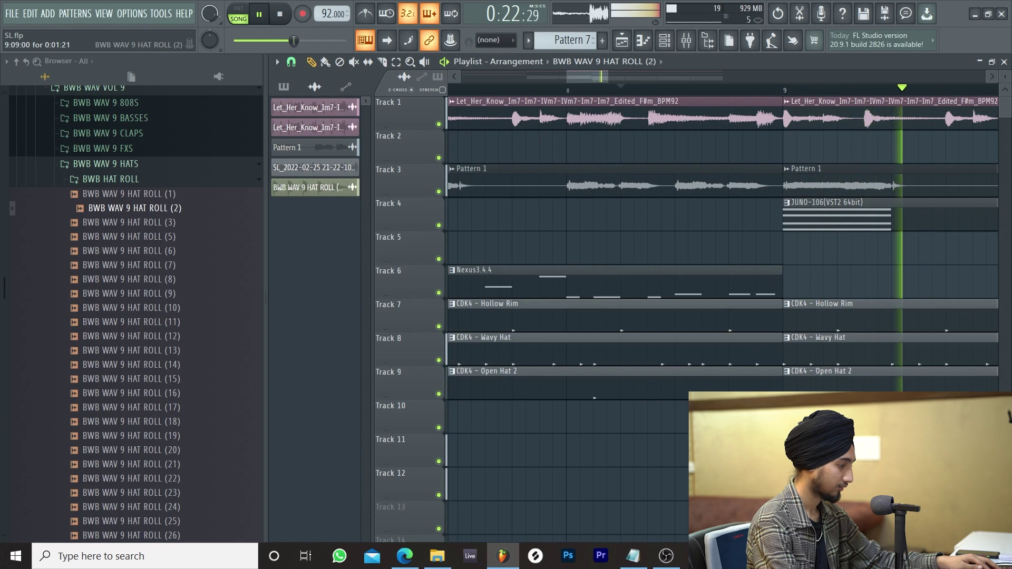
right_click(655, 500, "ctrl")
scroll(656, 500, "up", 5)
key("space")
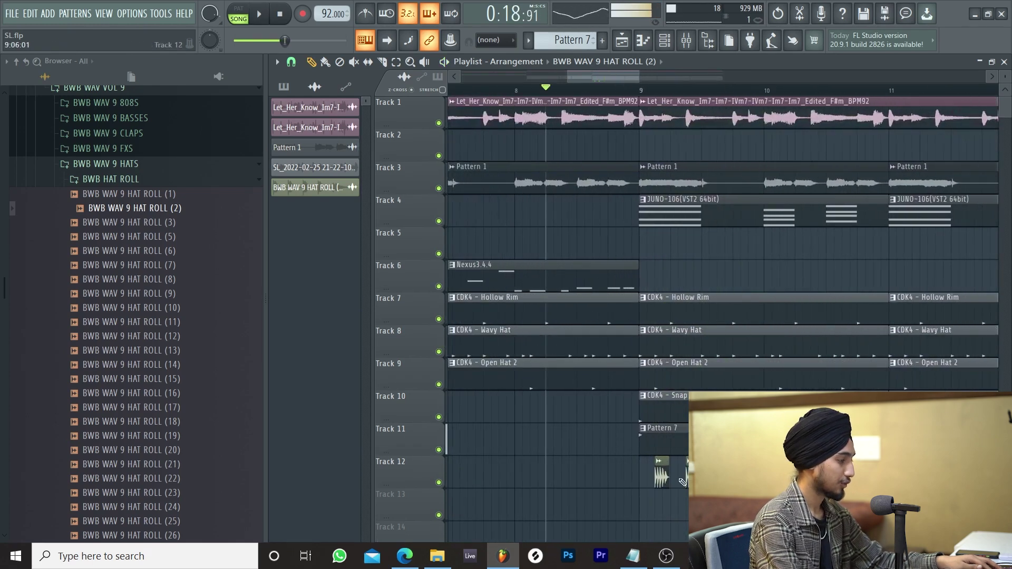
Place the BWB WAV 9 HAT ROLL (17) sample on Track 12 at 9:15:00 and play it back
scroll(683, 482, "up", 2)
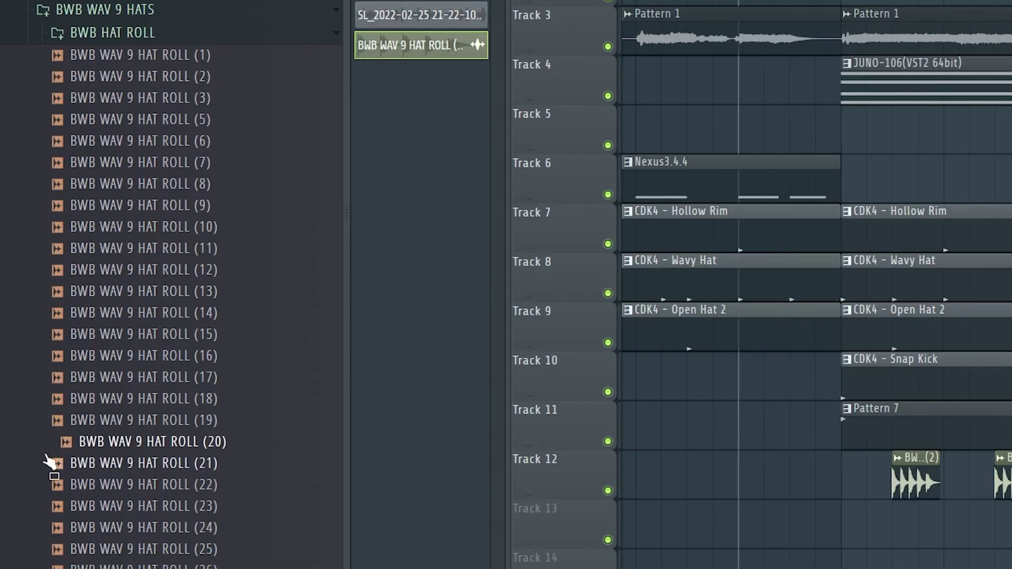
left_click_drag(173, 393, 931, 472)
key("space")
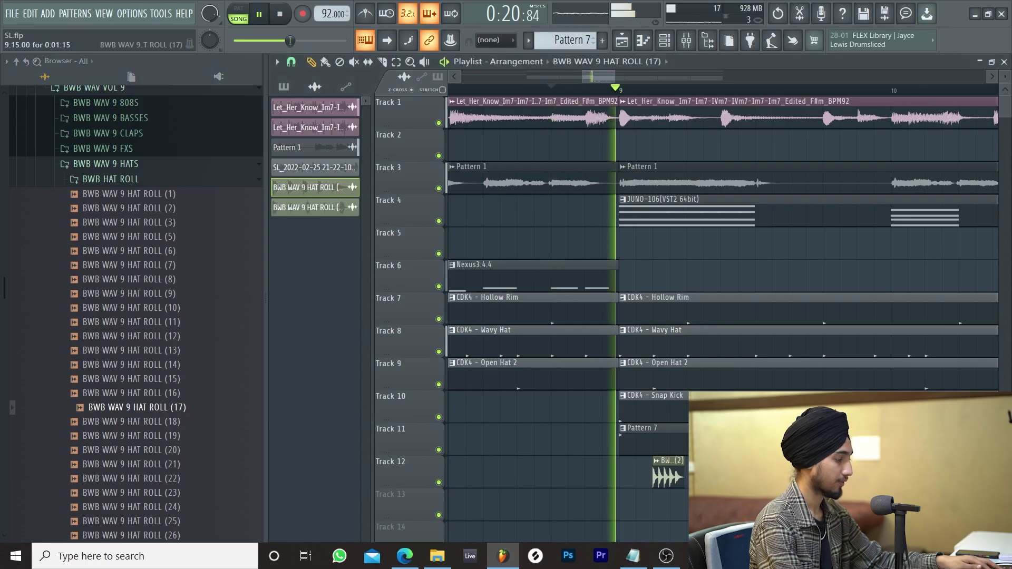
Lower the pitch of the BWB WAV 9 HAT ROLL (17) clip, set its channel volume to 37%, and listen to the arrangement
double_click(869, 469)
left_click_drag(594, 300, 592, 306)
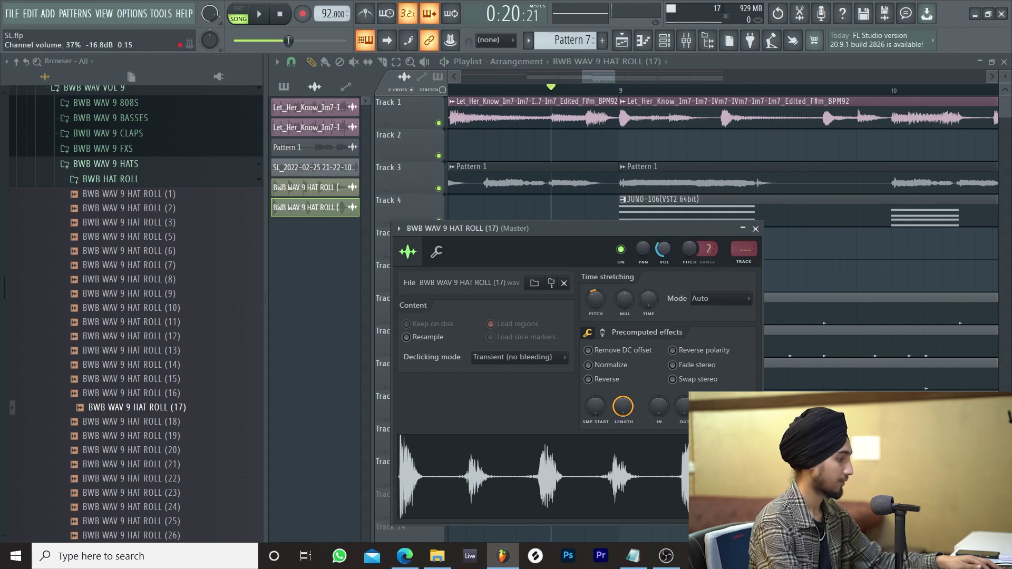
left_click(875, 387)
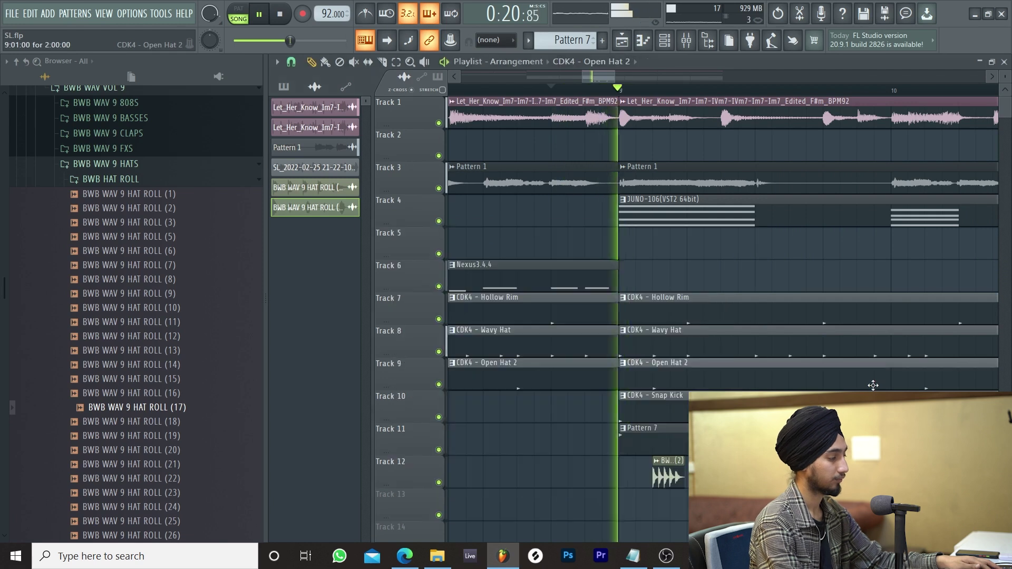
scroll(704, 469, "down", 3)
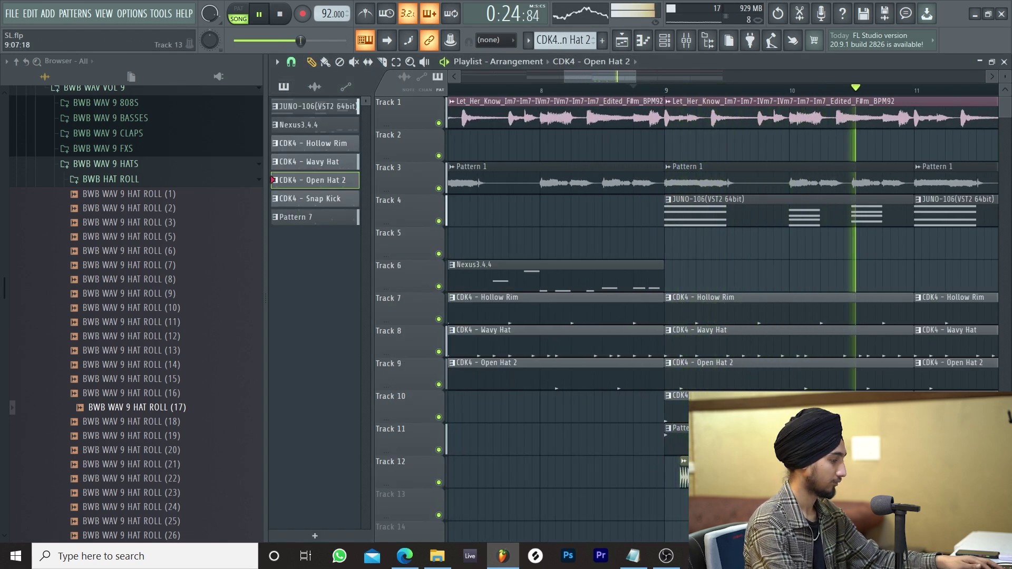
left_click(896, 472)
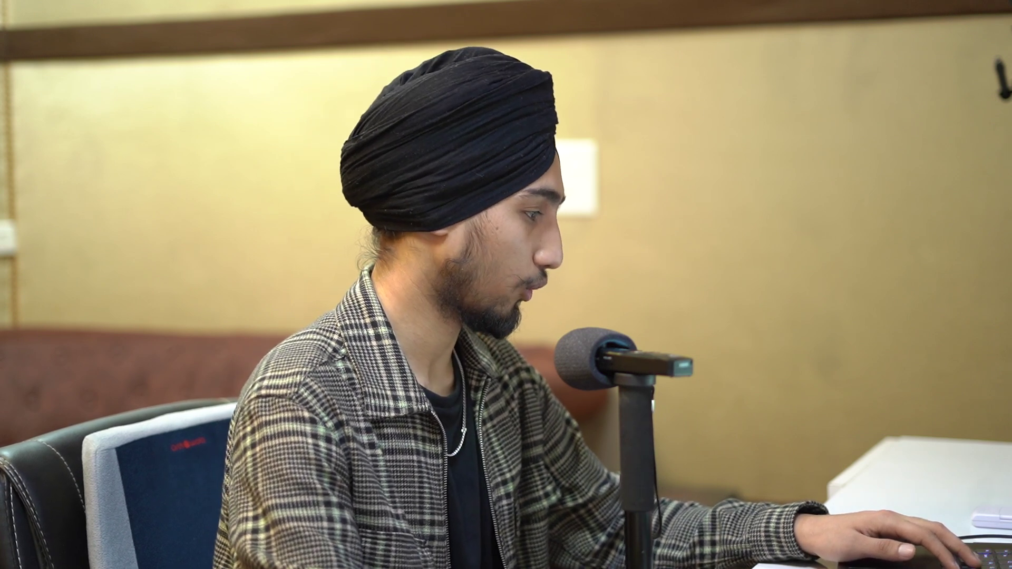
Switch to Session Loops and audition the Are & Be pack's GentleStrum loop and the Sailor A, Sailor B and Gee Up grooves
left_click(188, 314)
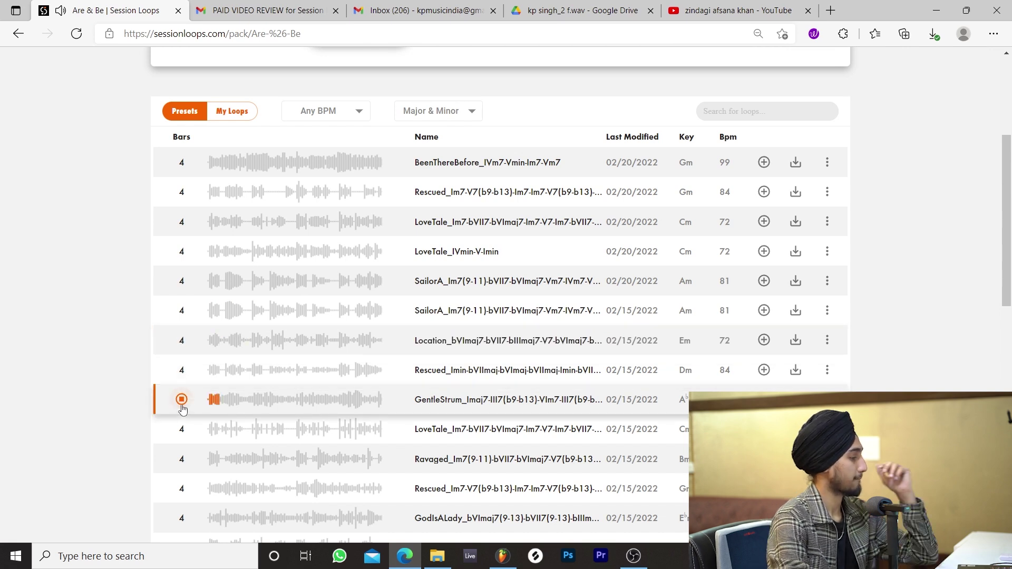
left_click(182, 399)
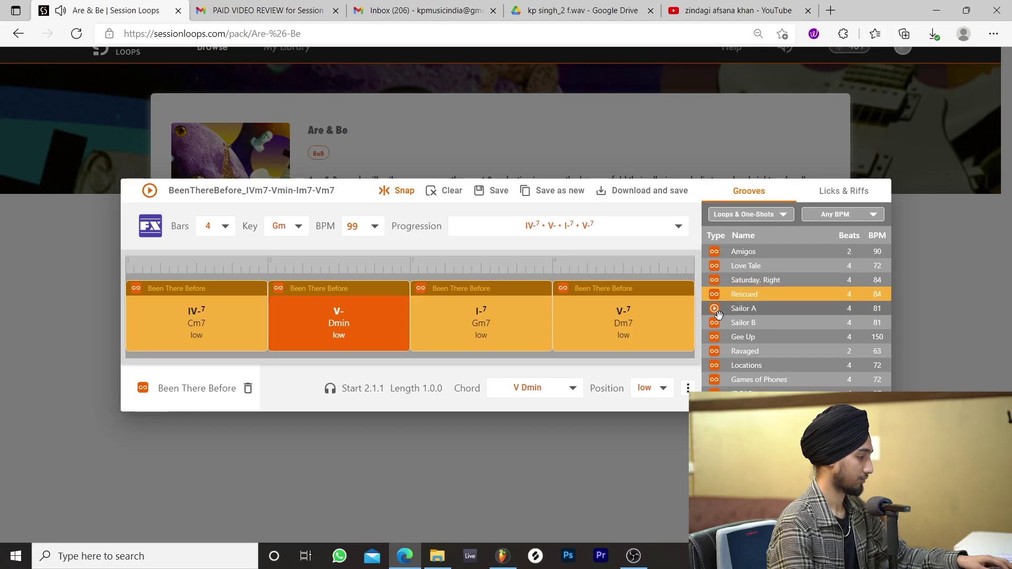
left_click(716, 309)
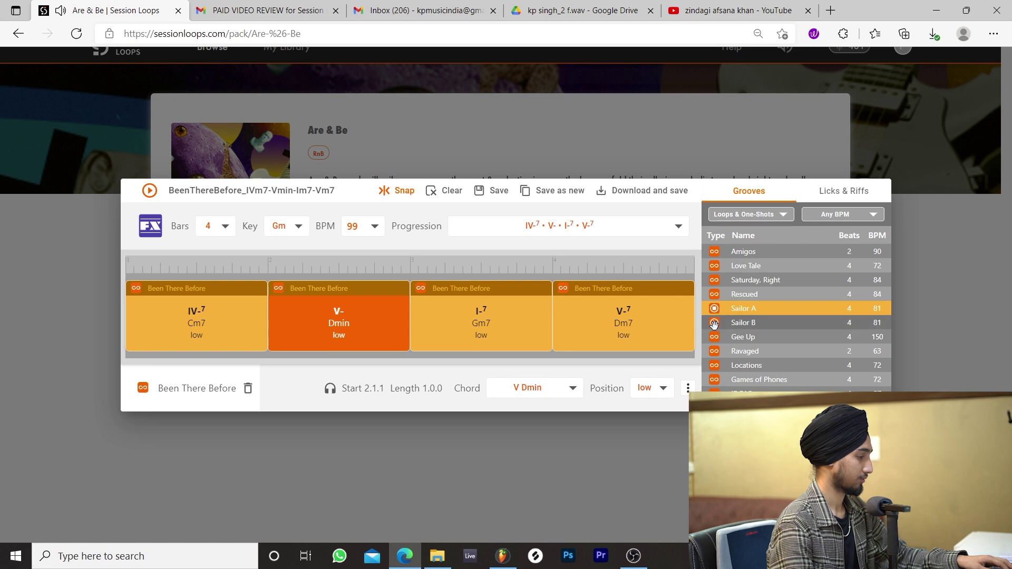
left_click(715, 323)
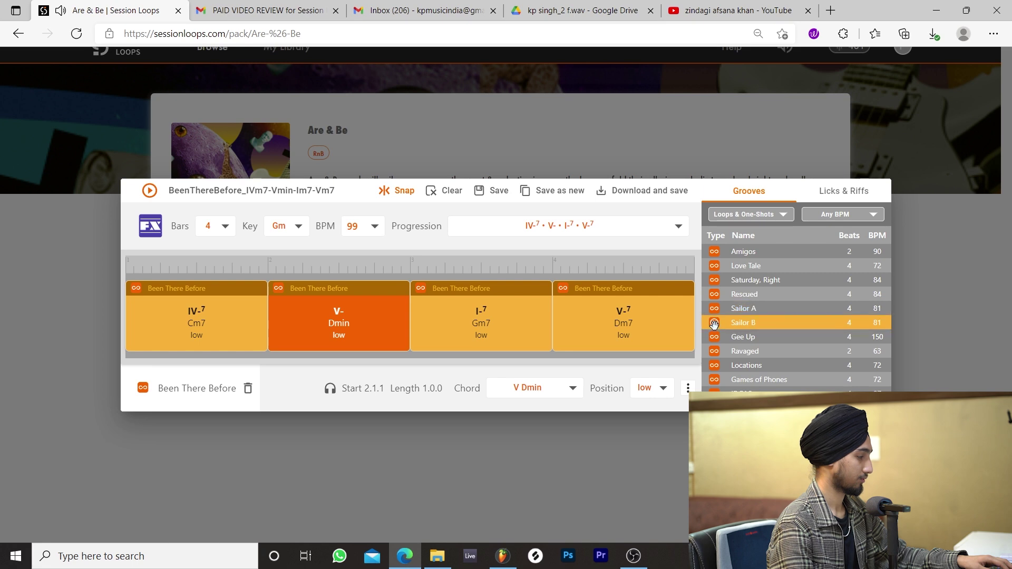
left_click(715, 337)
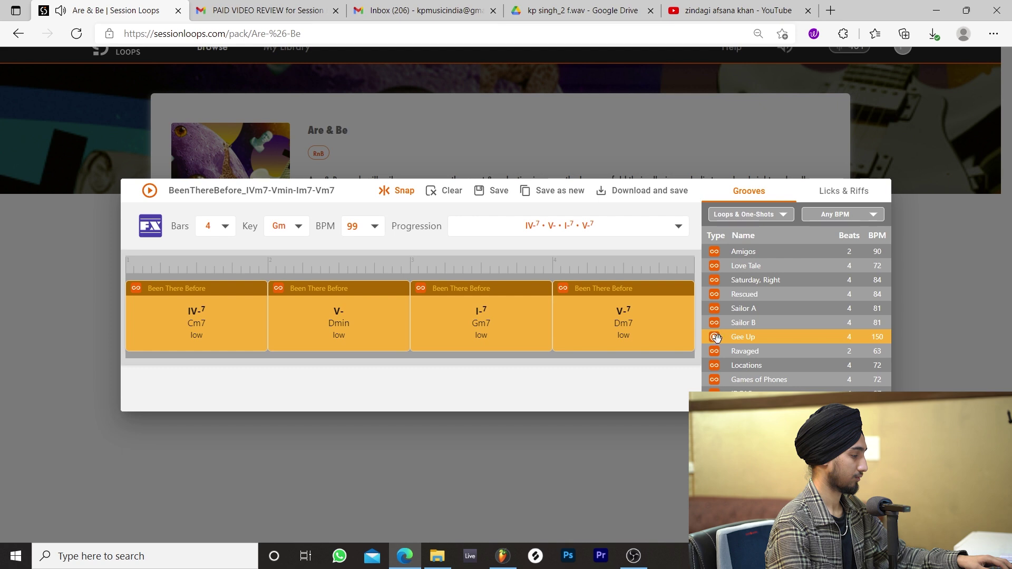
Replace the second bar's clip in the BeenThereBefore loop with the Gee Up groove and set both of its chords to Dm7
left_click_drag(740, 339, 285, 313)
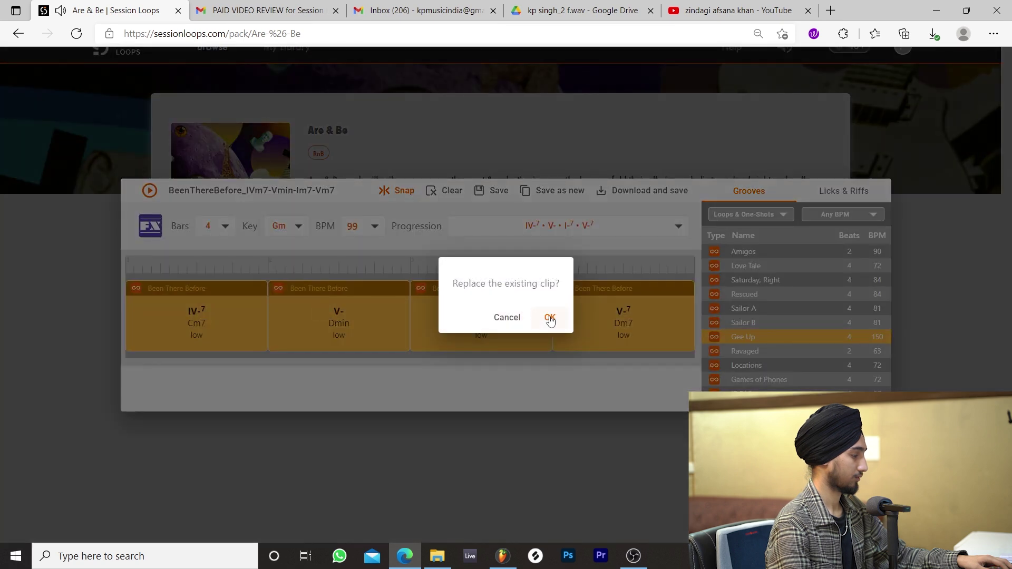
left_click(550, 318)
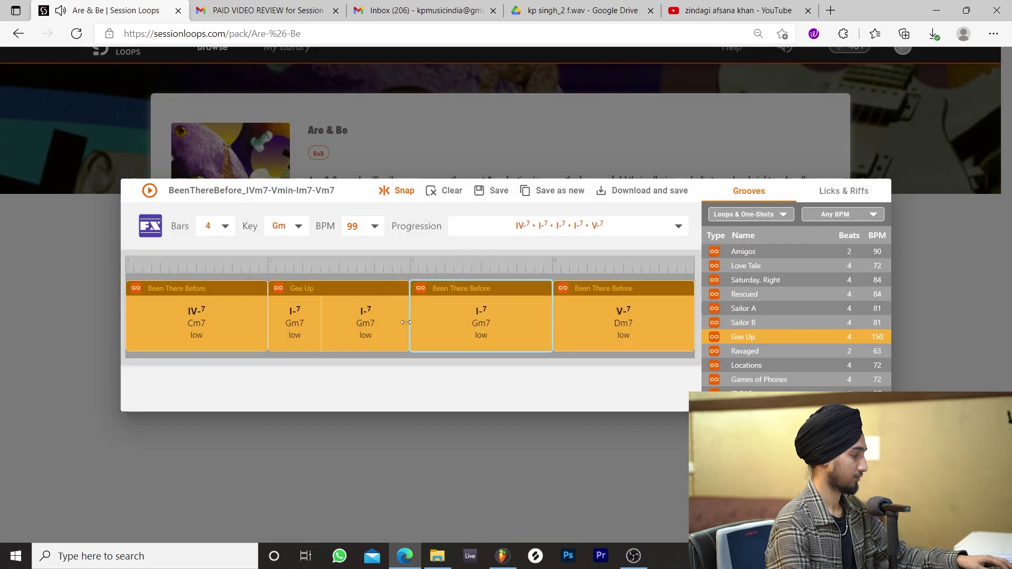
left_click(307, 319)
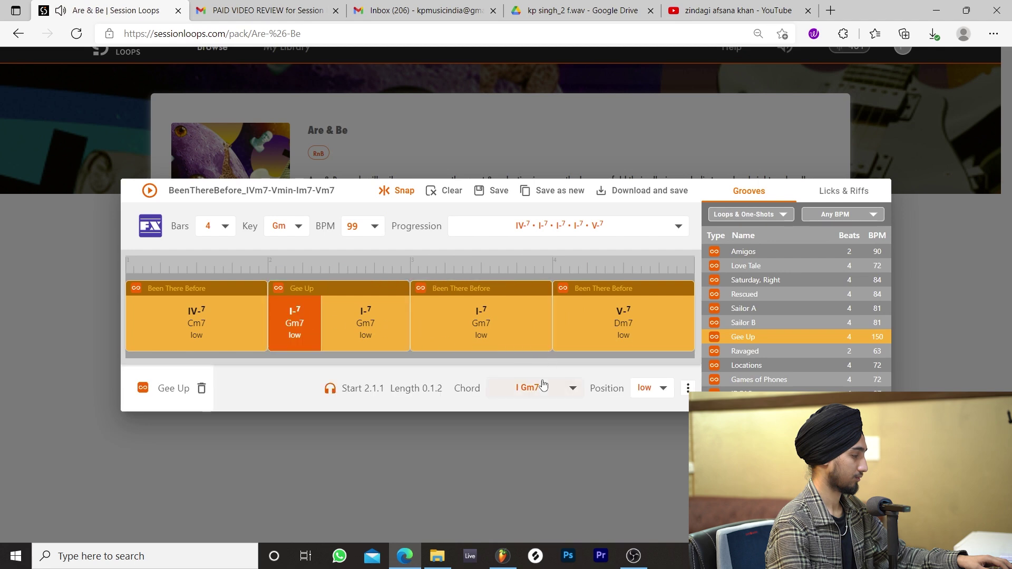
left_click(543, 384)
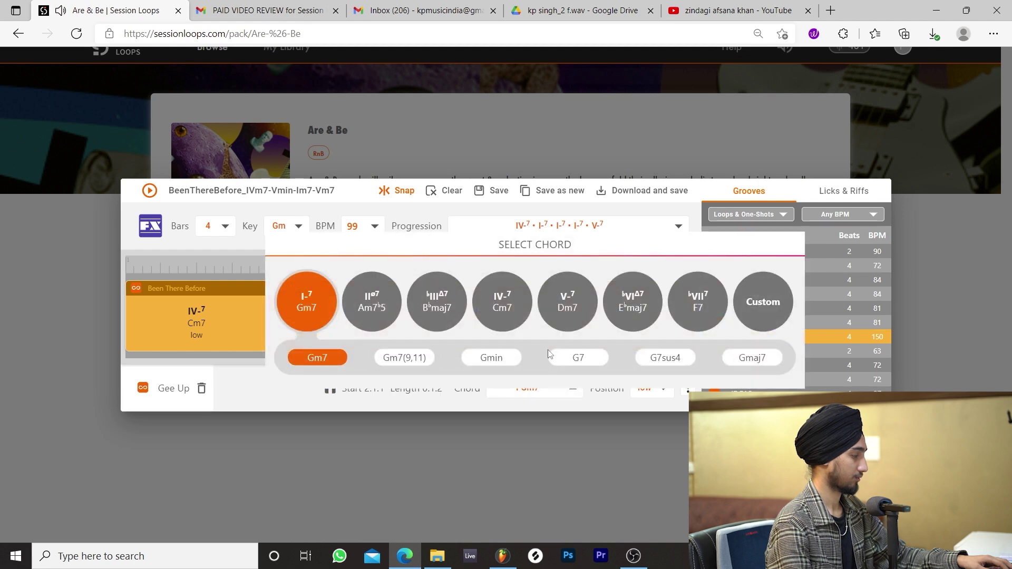
left_click(555, 318)
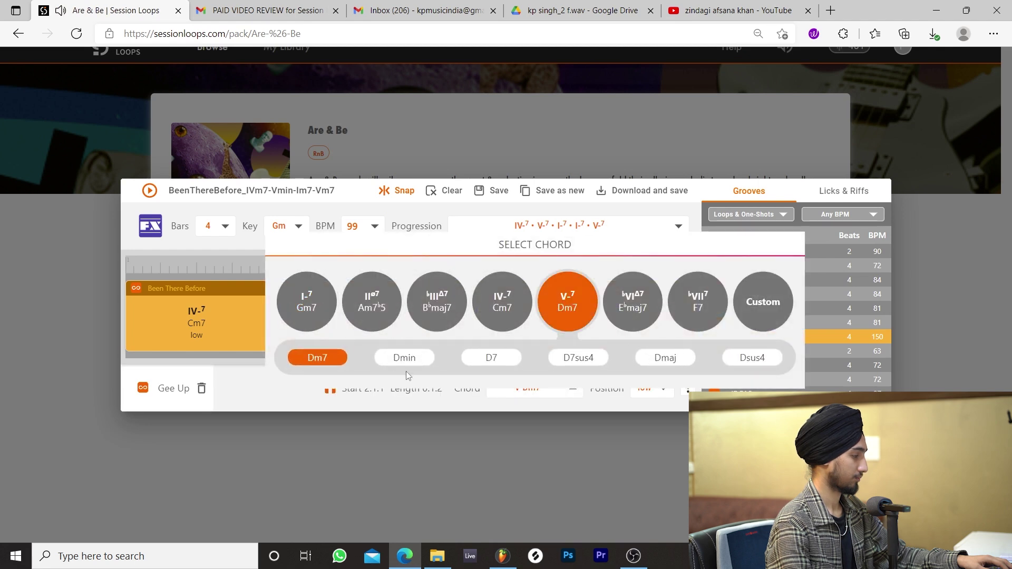
left_click(285, 395)
left_click(372, 307)
left_click(556, 386)
left_click(549, 316)
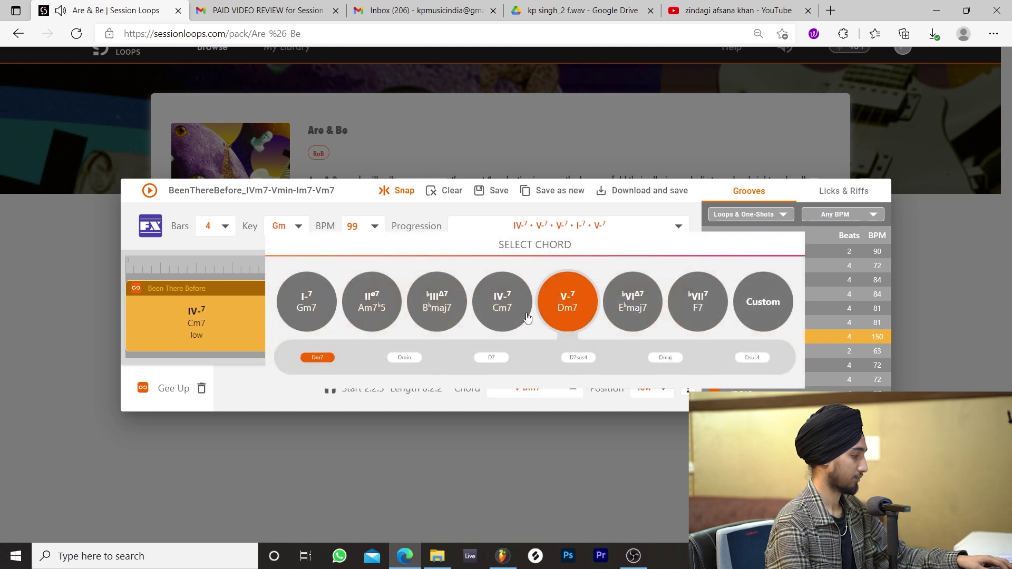
left_click(285, 386)
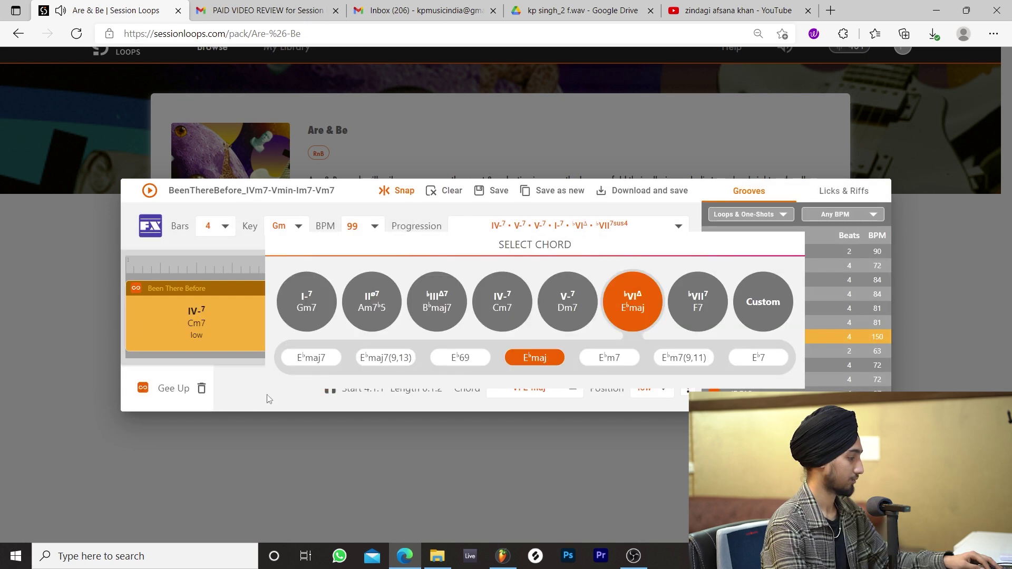
Change the F7sus4 chord in the fourth bar of the BeenThereBefore loop to E♭maj7 and play the edited loop
left_click(269, 399)
left_click(645, 324)
left_click(540, 393)
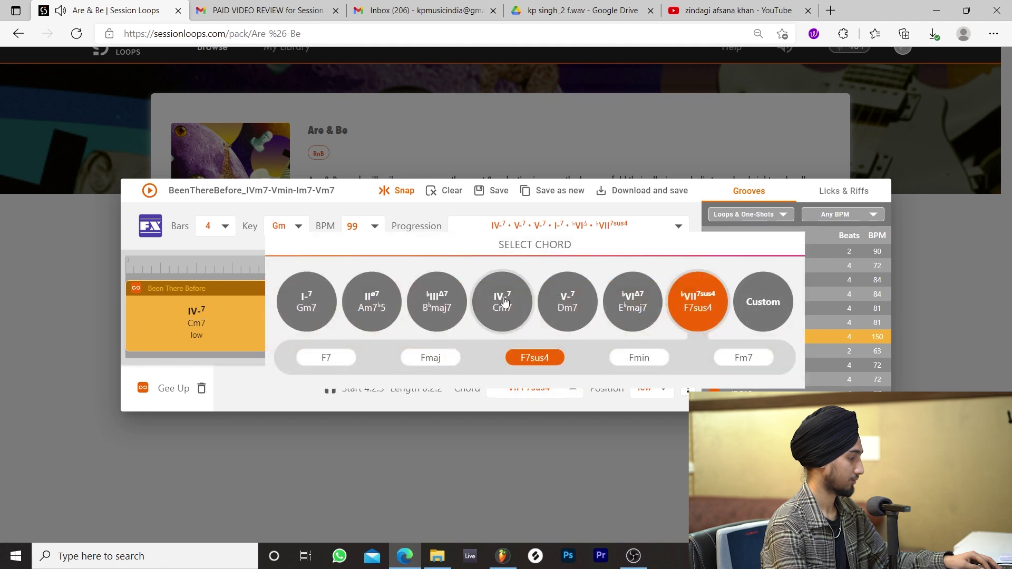
left_click(626, 306)
left_click(153, 193)
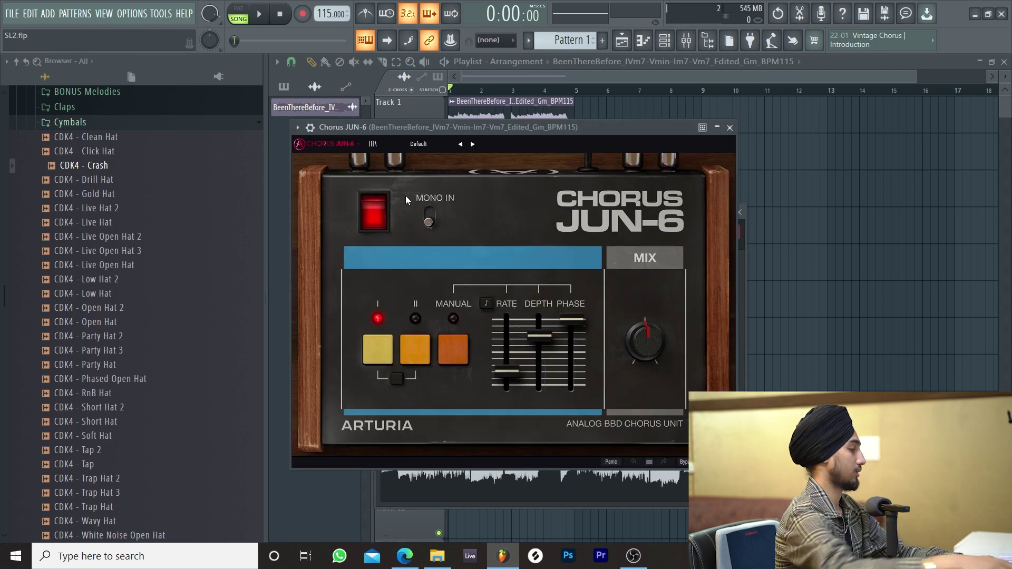
Switch to FL Studio and, during playback, set the Chorus JUN-6 rate to 1.55 Hz and raise its mix
key("space")
left_click_drag(514, 371, 514, 354)
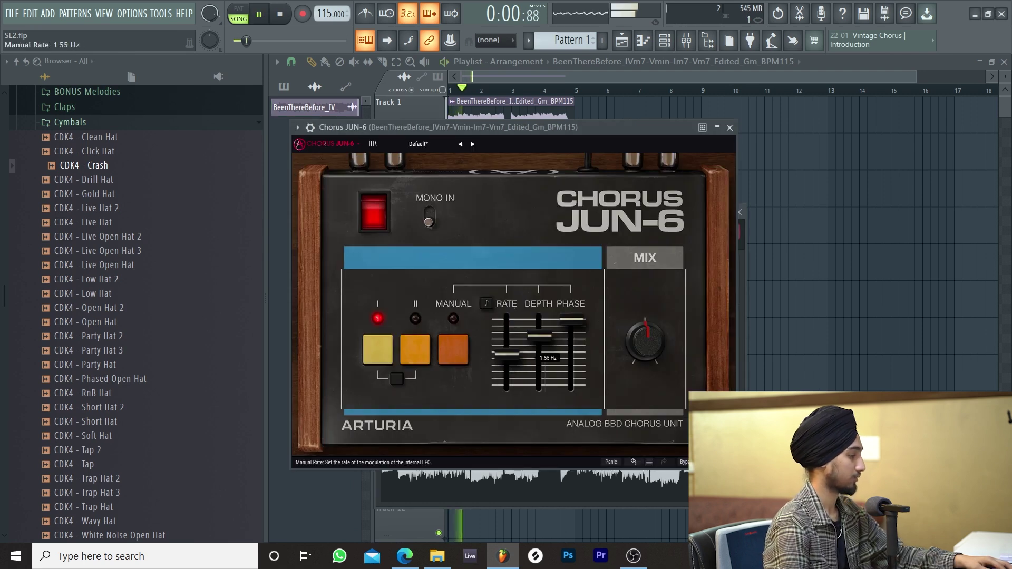
left_click_drag(636, 348, 635, 326)
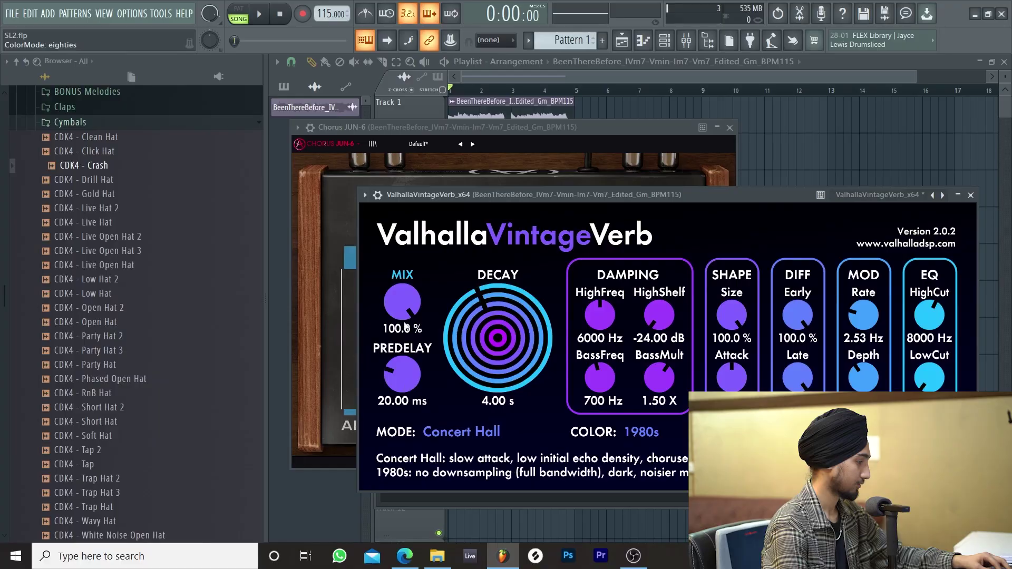
Adjust the ValhallaVintageVerb mix to 0.0% during playback, close the plug-in windows, and bring up the channel rack
left_click_drag(447, 445, 460, 459)
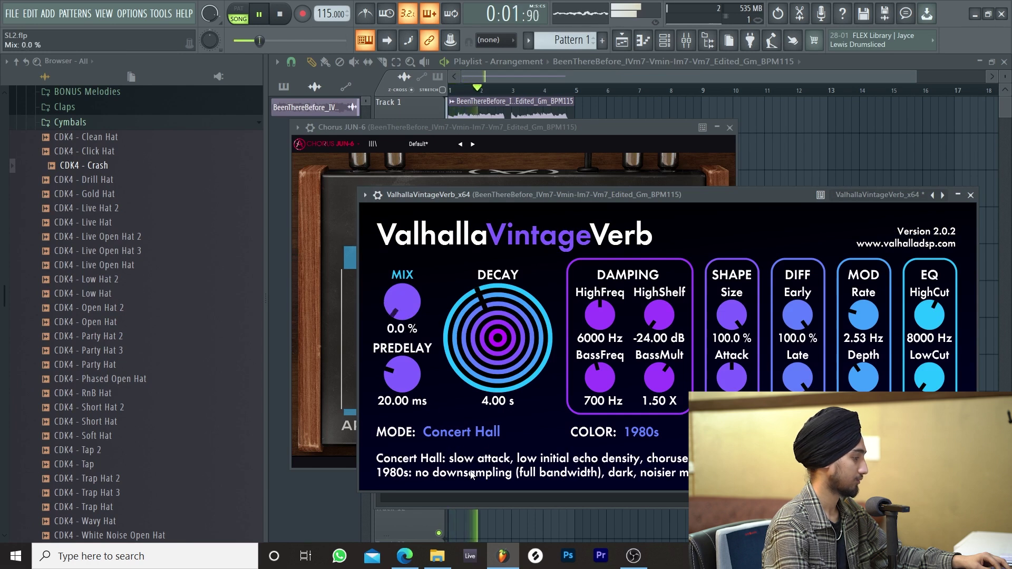
key("F12")
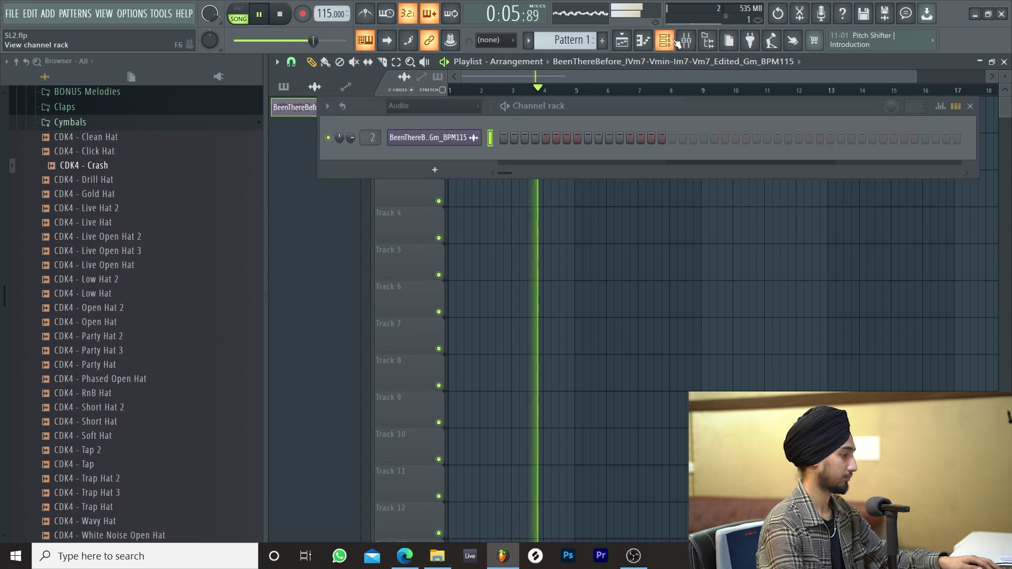
key("F6")
key("space")
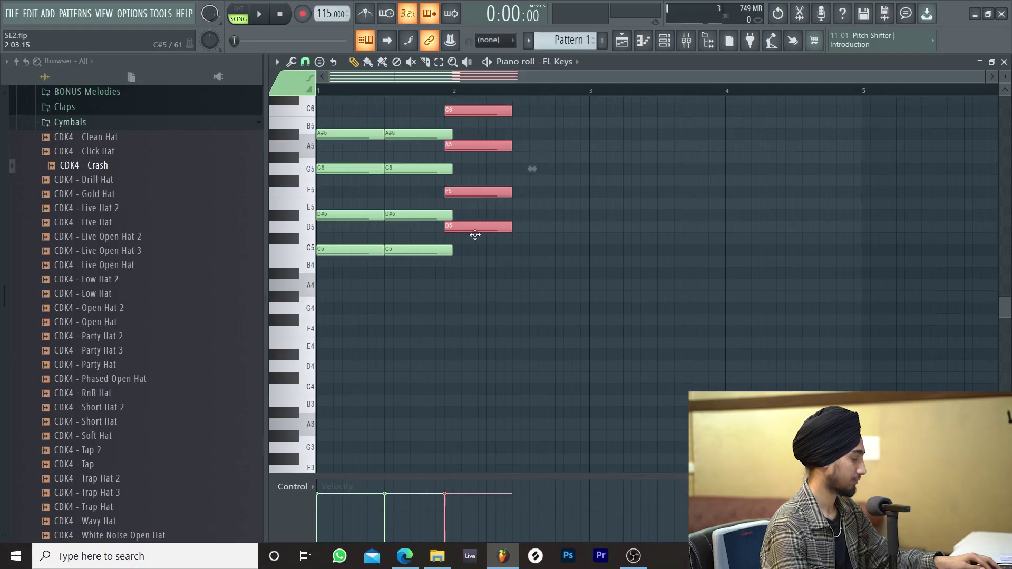
Place the D5–F5–A5–C6 chord on both halves of bar 2 in FL Keys and duplicate the two bars into bars 3–4
key("space")
left_click_drag(475, 235, 546, 227)
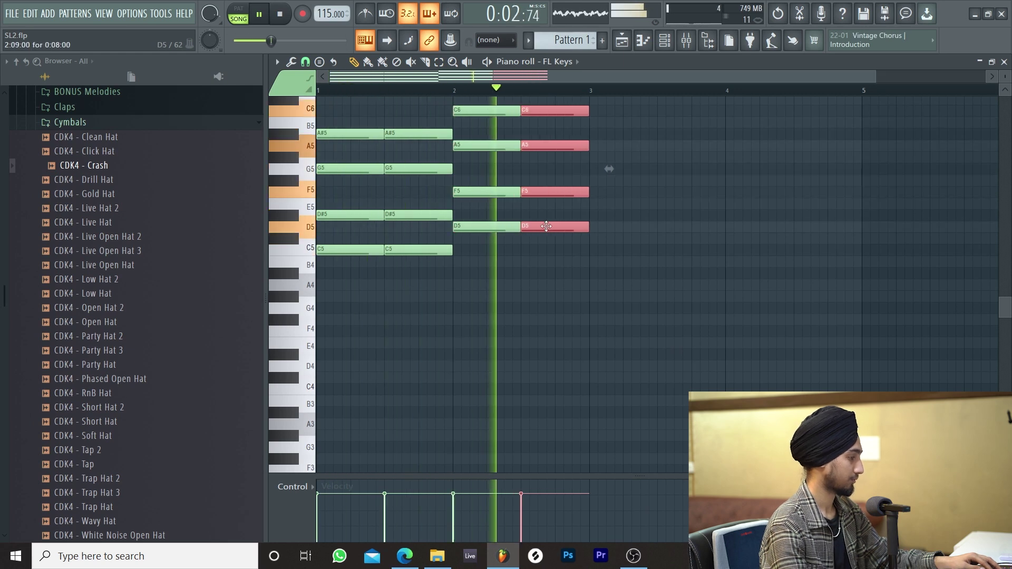
scroll(439, 182, "up", 2)
key("ctrl+d")
key("ctrl+b")
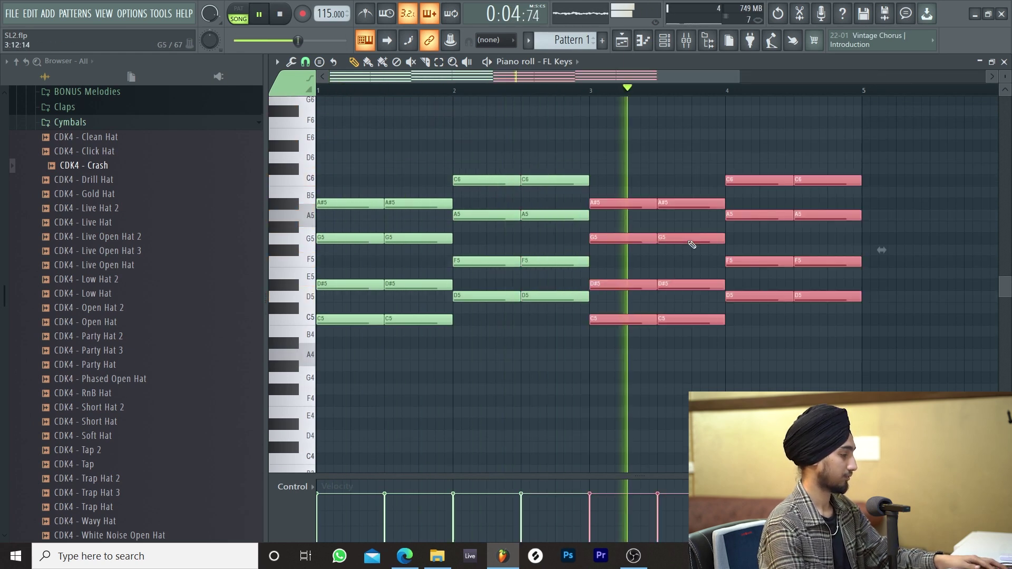
key("space")
Rework the bar 3 chords to D5, F5, G5 and A#5, and transpose the bar 4 chords down to E5, G5, B5 and D6
left_click_drag(614, 317, 606, 228)
left_click_drag(604, 106, 669, 165)
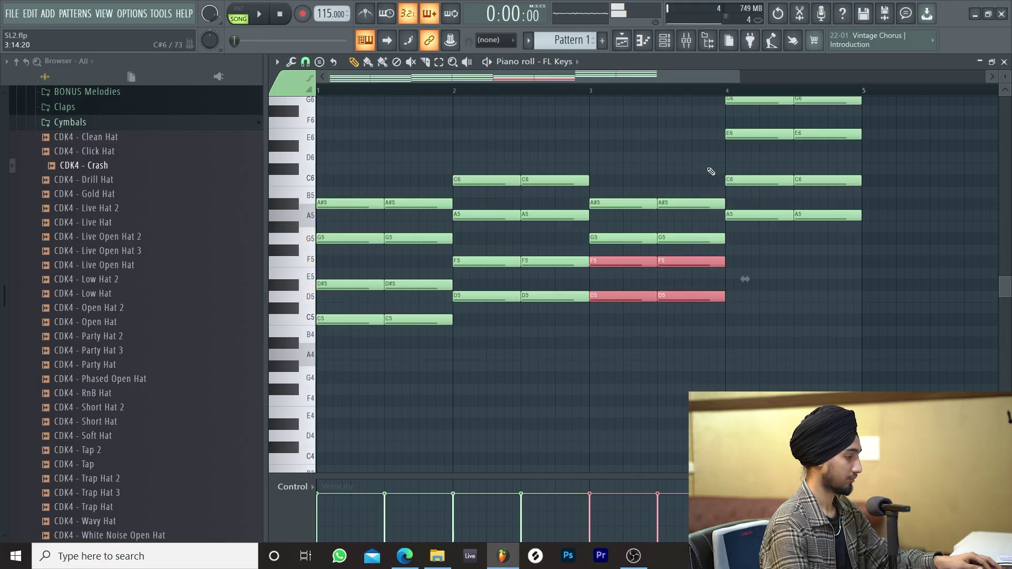
scroll(743, 215, "up", 1)
scroll(744, 215, "up", 2)
mouse_move(763, 152)
left_mouse_down()
mouse_move(770, 211)
mouse_move(838, 276)
mouse_move(792, 248)
mouse_move(759, 141)
left_mouse_up()
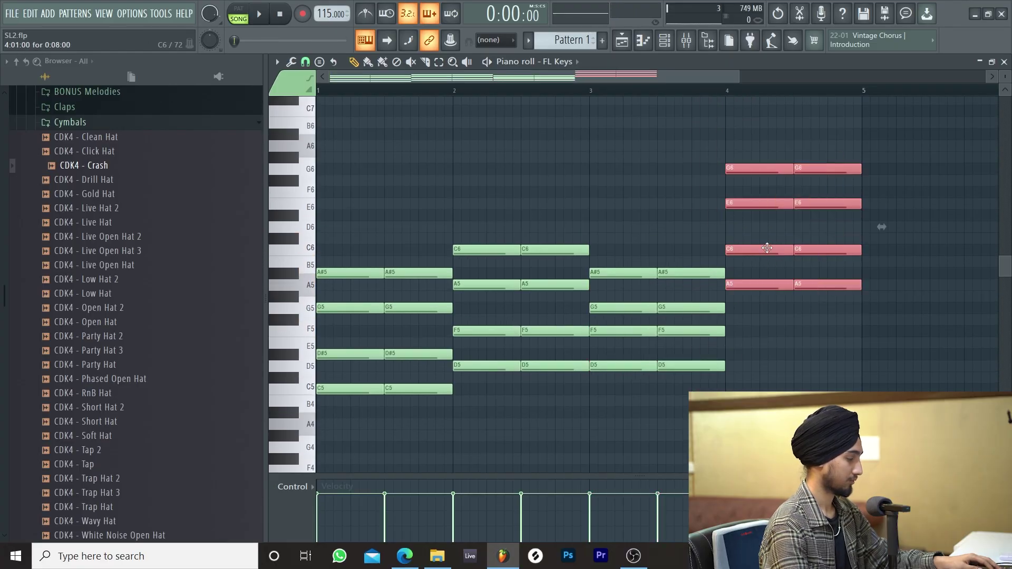
left_click_drag(767, 248, 770, 307)
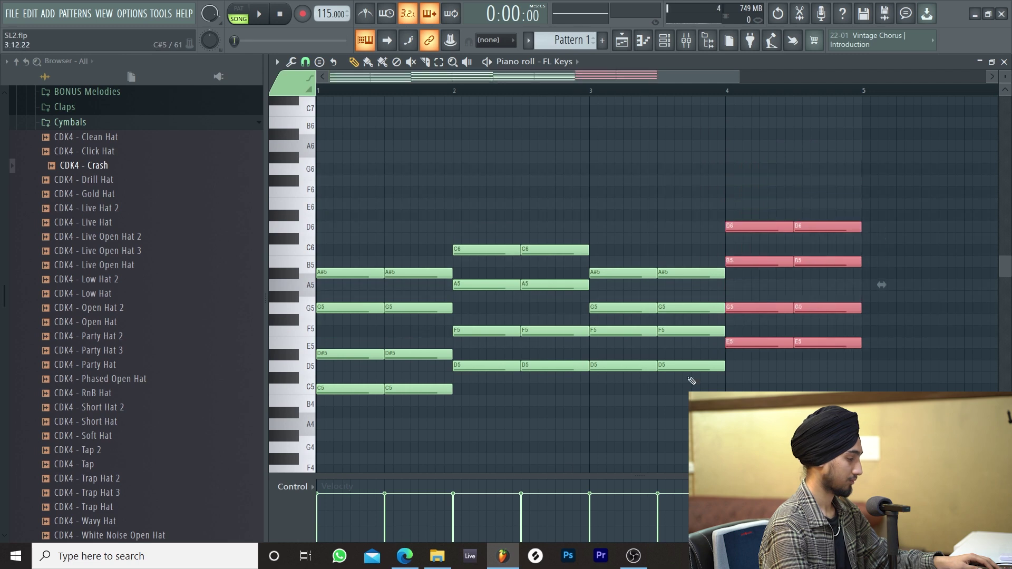
Change the bar 4 chords to D#5, G5, A#5 and D6, and play back the progression
left_click(401, 566)
left_click(402, 566)
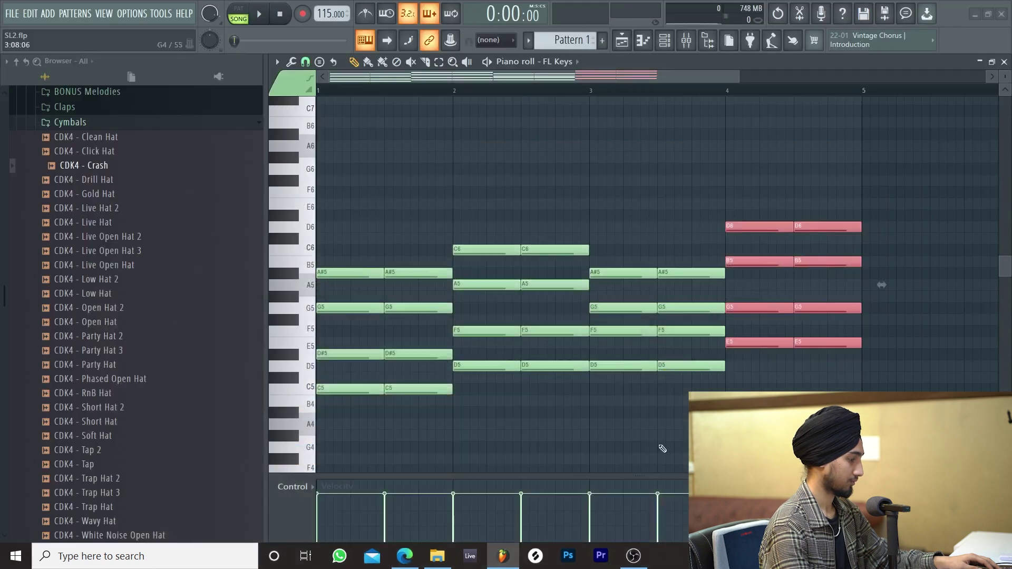
left_click_drag(753, 346, 753, 361)
left_click_drag(738, 306, 827, 307)
right_click(828, 307, "alt")
left_click_drag(762, 244, 831, 228)
right_click(831, 228, "alt")
key("space")
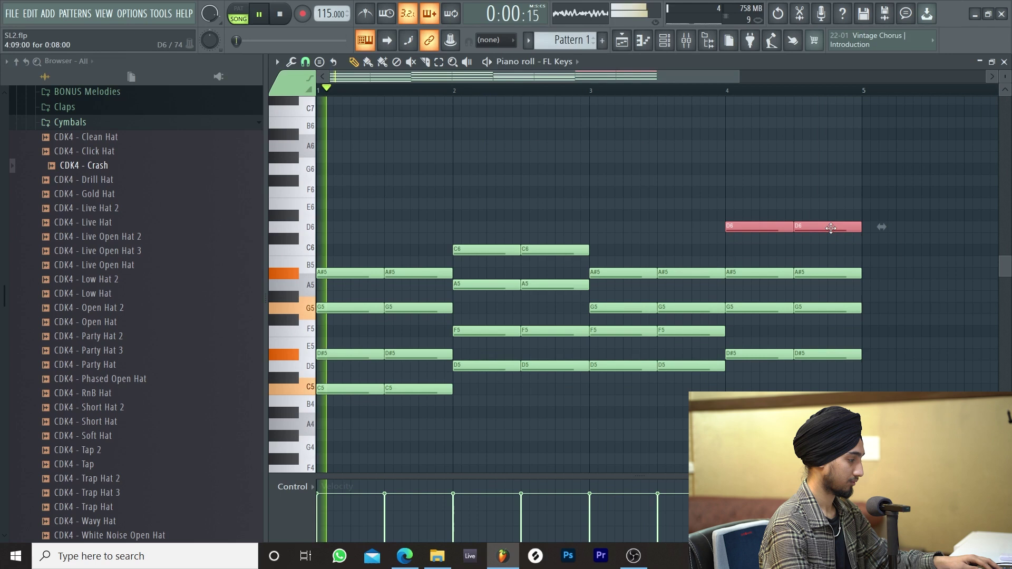
Delete the repeated second-half chord notes in all four bars of the FL Keys part and stop playback
scroll(828, 295, "down", 3)
left_click(823, 365)
right_click(823, 365)
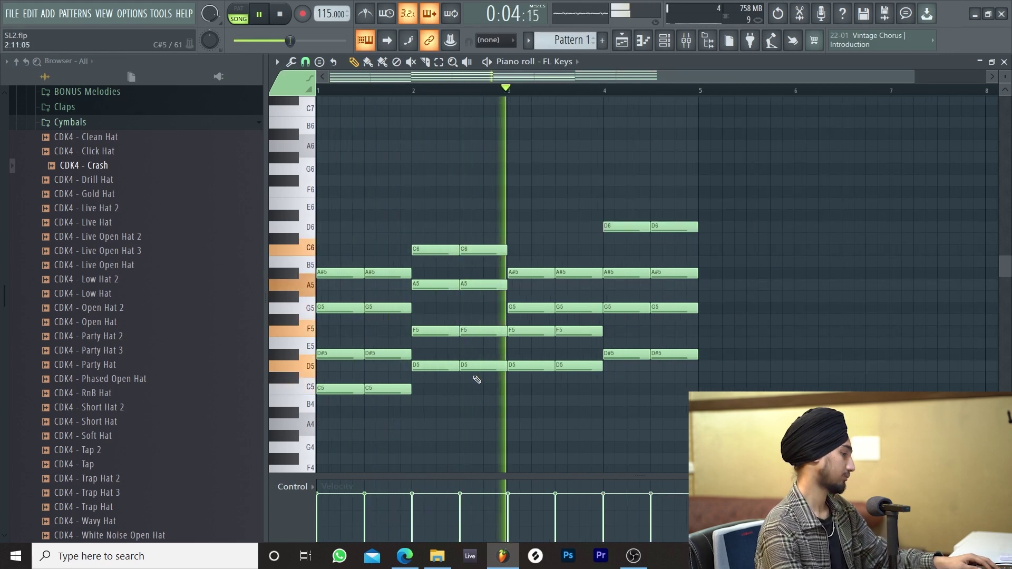
right_click(396, 273)
right_click(397, 308)
right_click(399, 354)
right_click(402, 389)
right_click(477, 366)
right_click(478, 331)
right_click(483, 285)
right_click(484, 250)
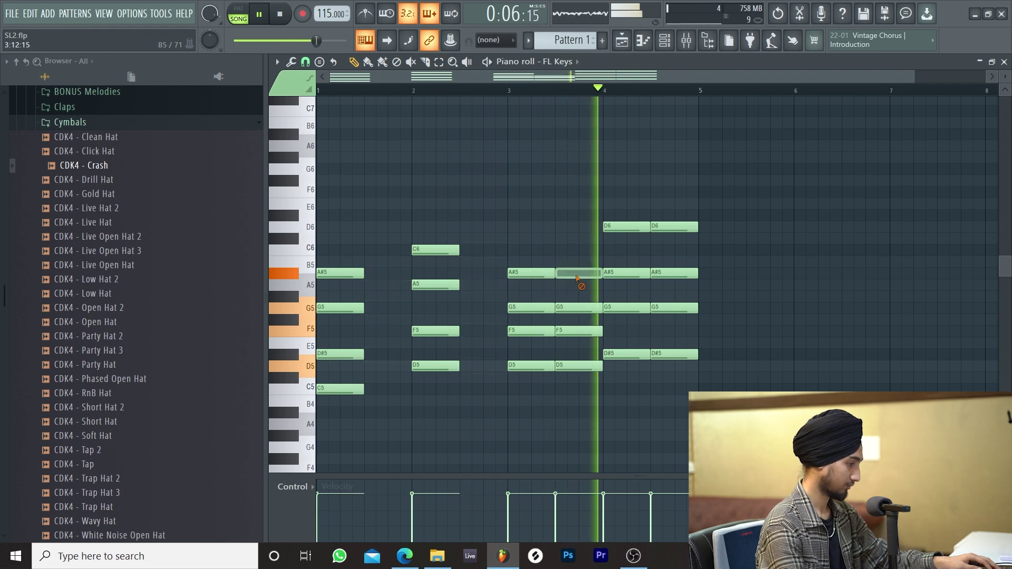
right_click(579, 274)
right_click(579, 308)
right_click(579, 366)
right_click(675, 354)
right_click(675, 308)
right_click(675, 227)
key("space")
Extend the remaining chords to fill whole bars with legato, using a temporary end note in bar 5
left_click(704, 237)
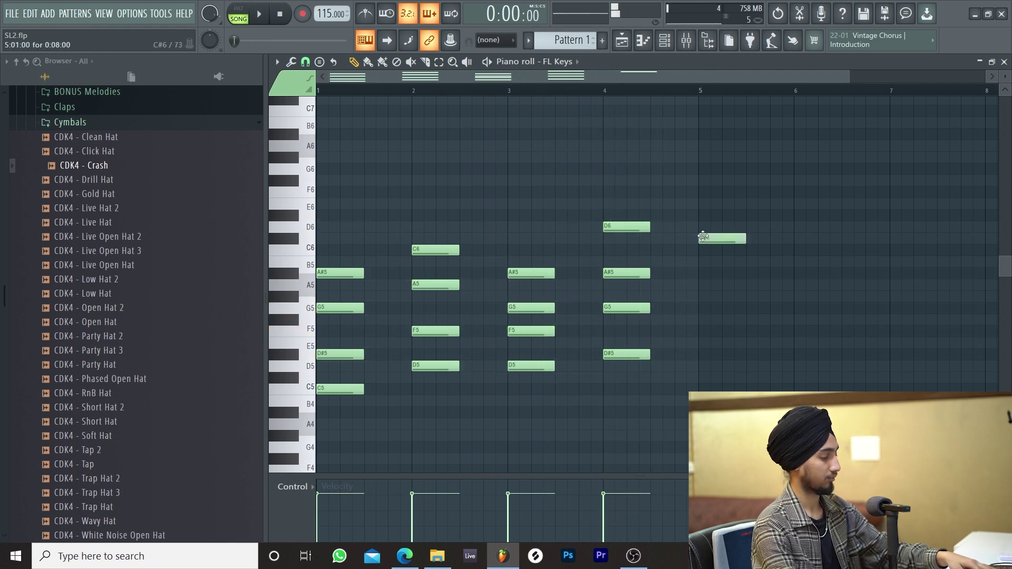
key("ctrl+l")
right_click(720, 240)
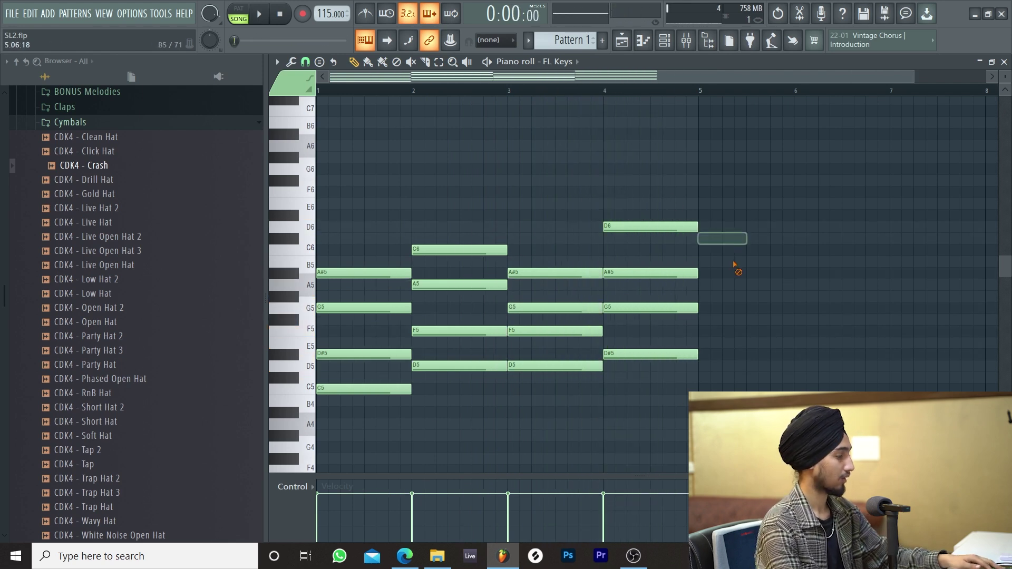
In the EZbass piano roll, draw a two-step C4 at the start of bar 1 and a five-step C4 at 1:04:00
left_click(665, 41)
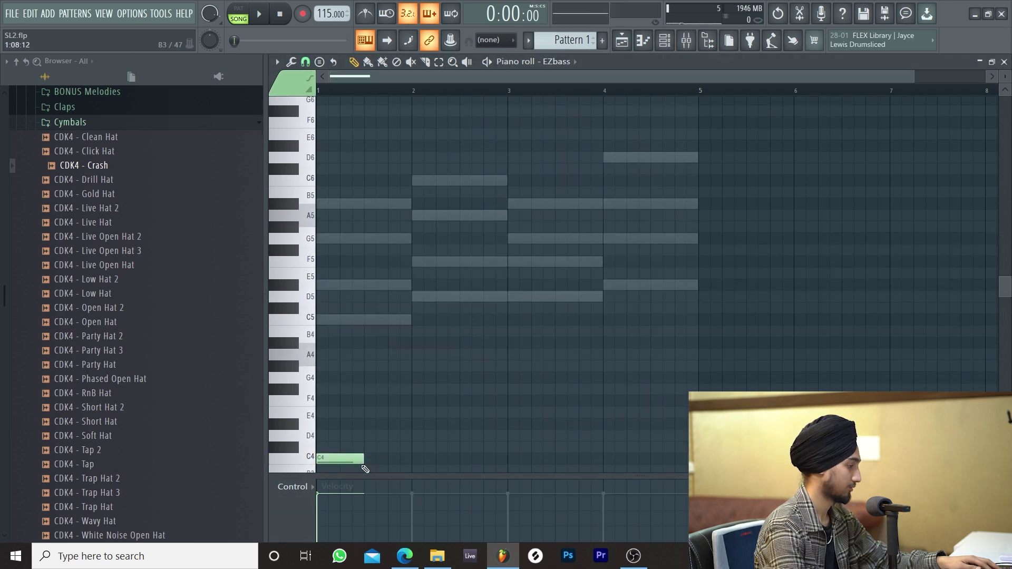
key("ctrl+z")
left_click(322, 458)
scroll(365, 457, "up", 2)
left_click_drag(358, 455, 417, 457)
key("space")
key("space")
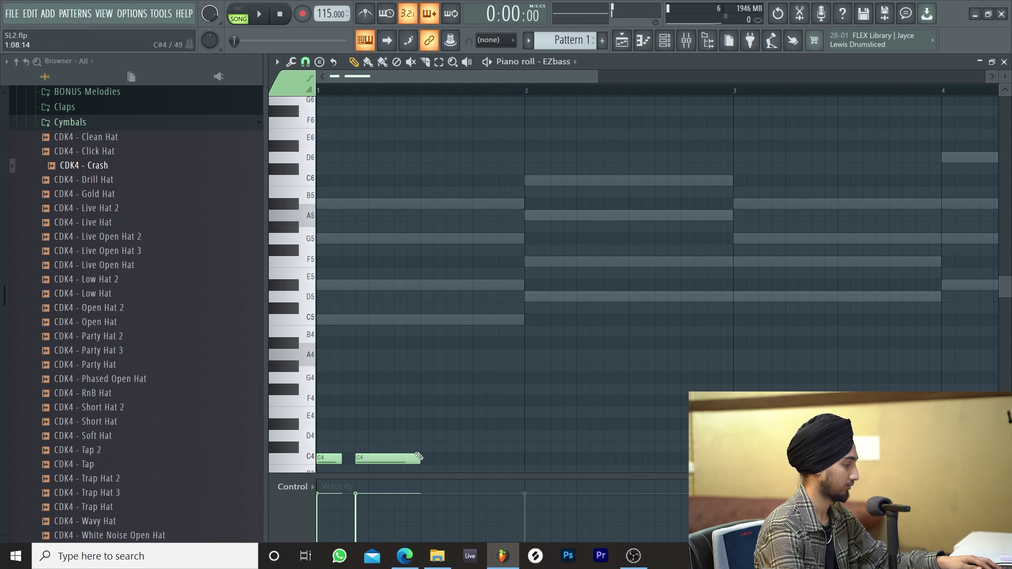
Listen to the bass notes and add one-step C4 notes on steps 13, 15 and 16 of bar 1
key("ctrl+a")
key("space")
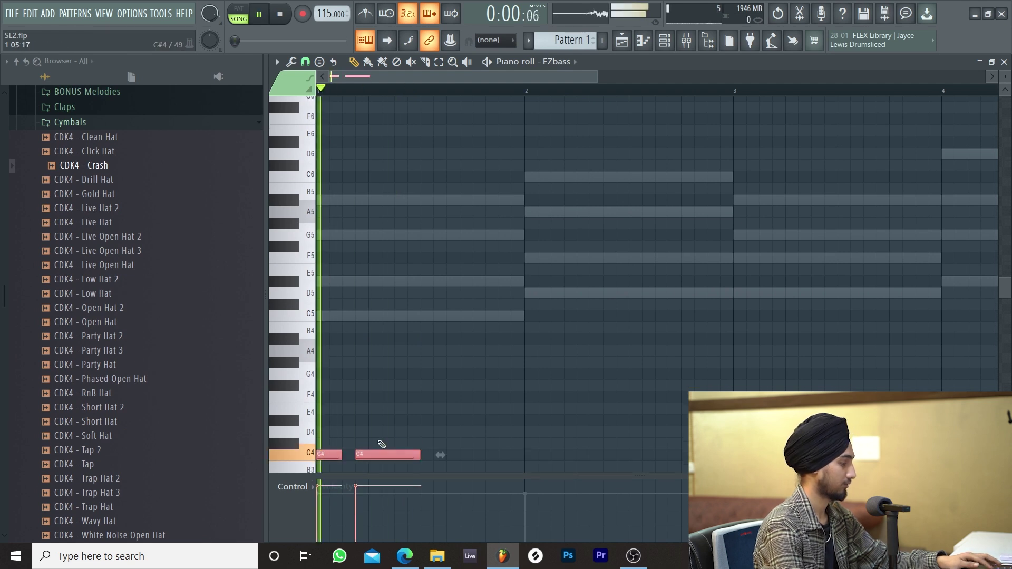
scroll(403, 443, "down", 2)
key("space")
left_click(394, 456)
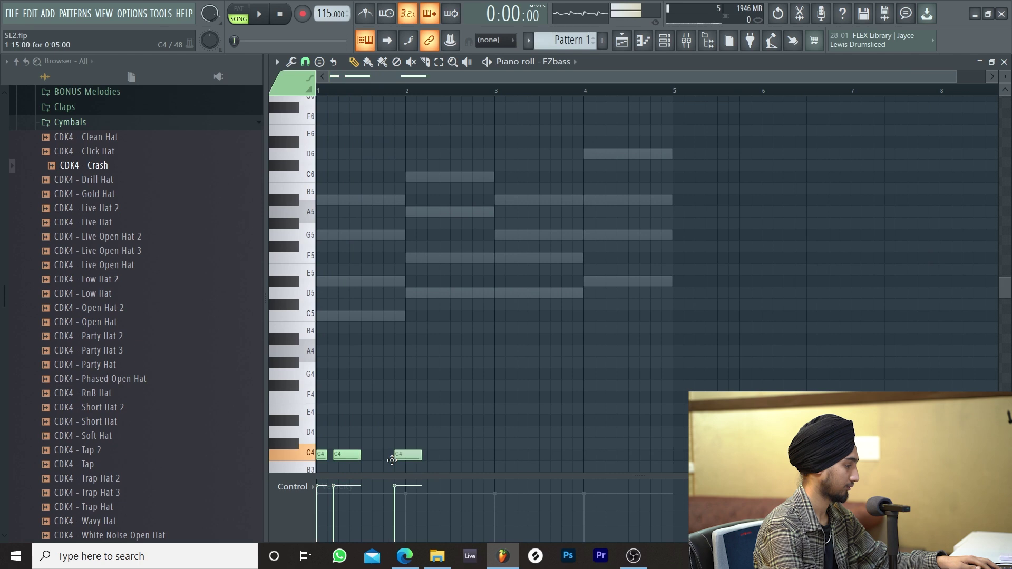
scroll(385, 454, "up", 3)
mouse_move(408, 452)
left_mouse_down()
mouse_move(385, 453)
mouse_move(399, 463)
left_mouse_up()
left_click(405, 458)
scroll(423, 451, "down", 3)
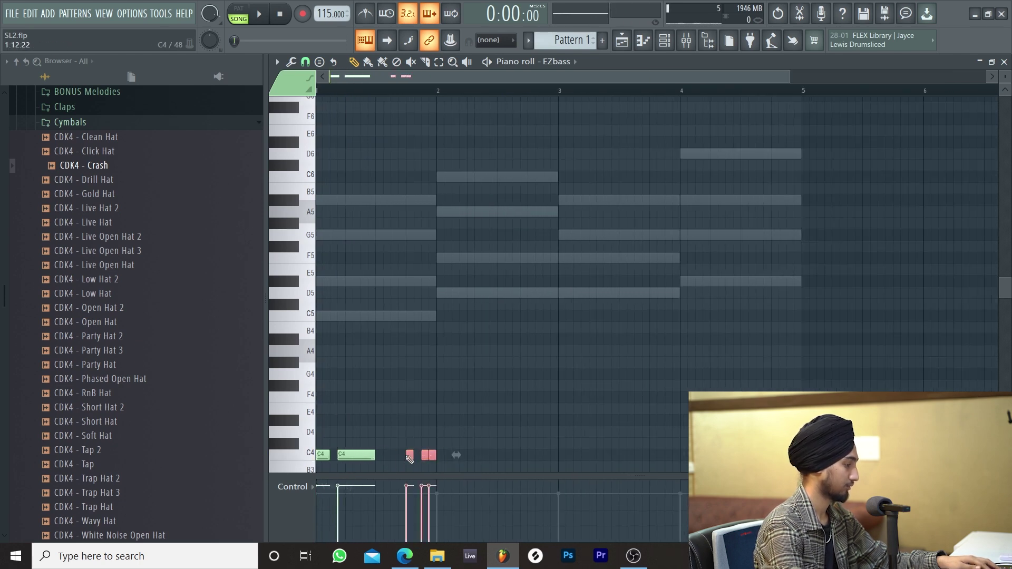
Raise the last two bass notes of bar 1 to C5 and the step 13 note to G4, then play the result
key("space")
key("ctrl+Up")
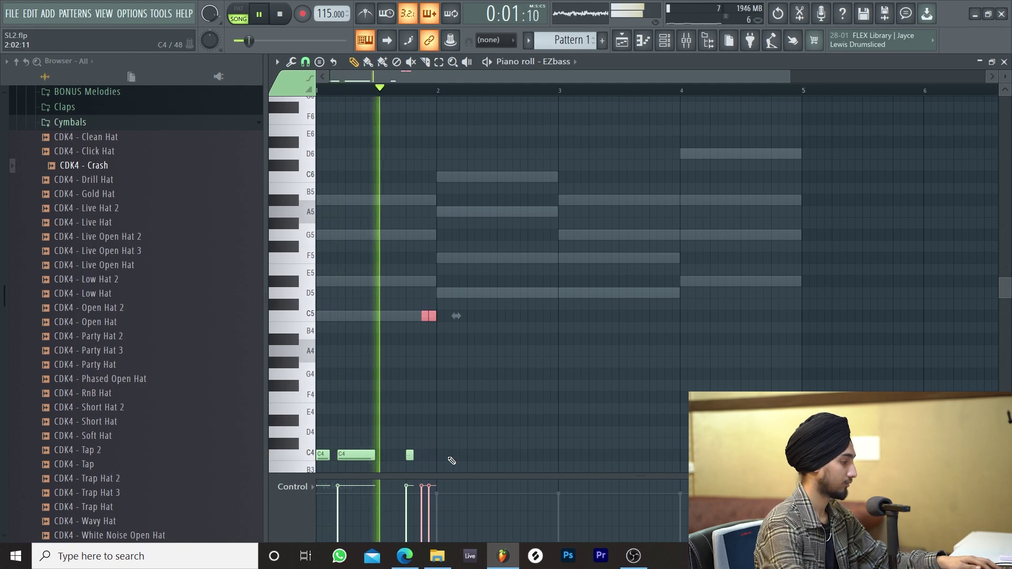
key("space")
left_click_drag(410, 454, 410, 408)
key("space")
Move the last two bass notes of bar 1 to A#4, switch to pattern playback, and add a two-step C4 at step 11
scroll(257, 385, "up", 5)
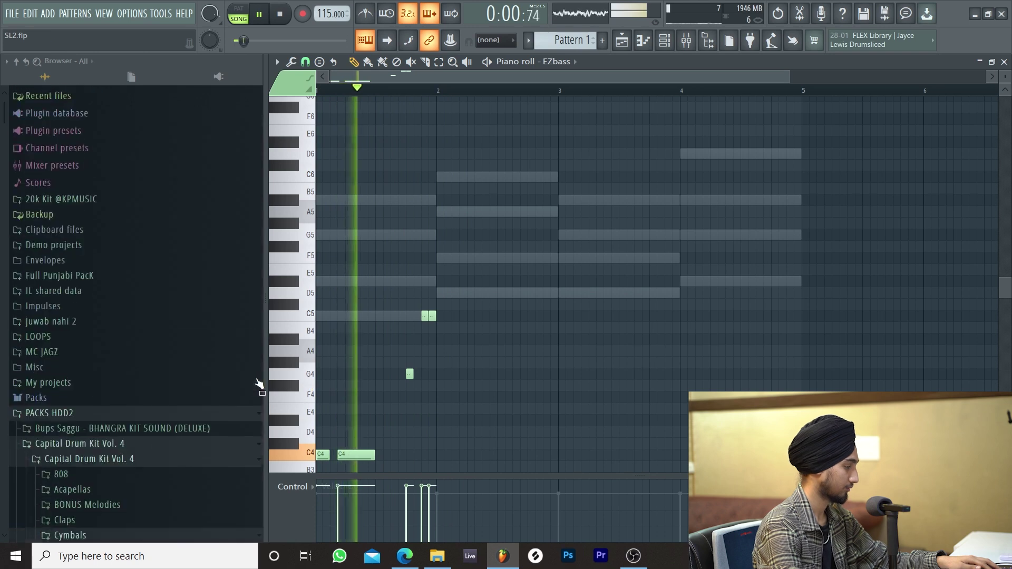
scroll(322, 375, "up", 4)
left_click_drag(481, 316, 529, 329)
key("space")
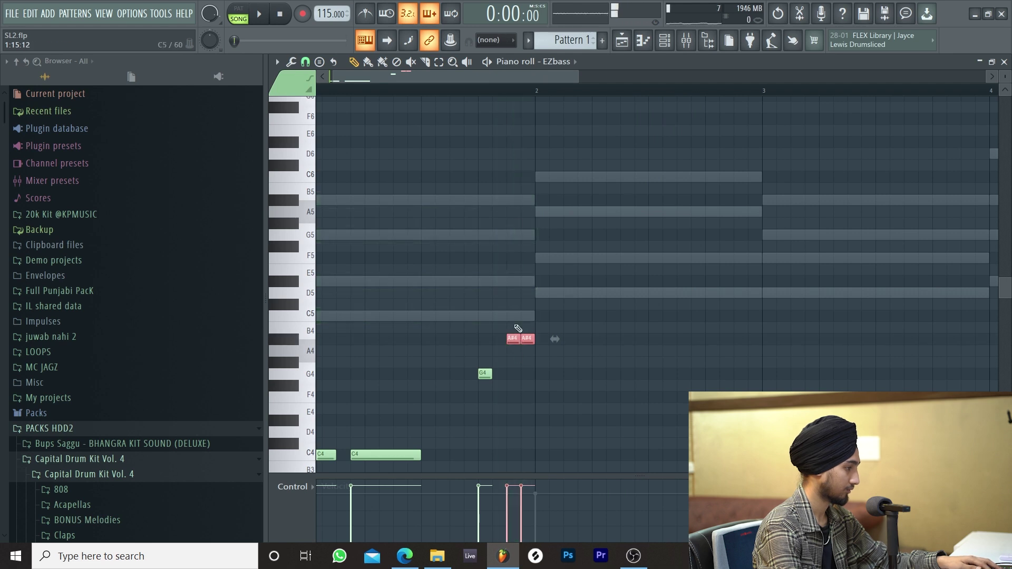
left_click(495, 61)
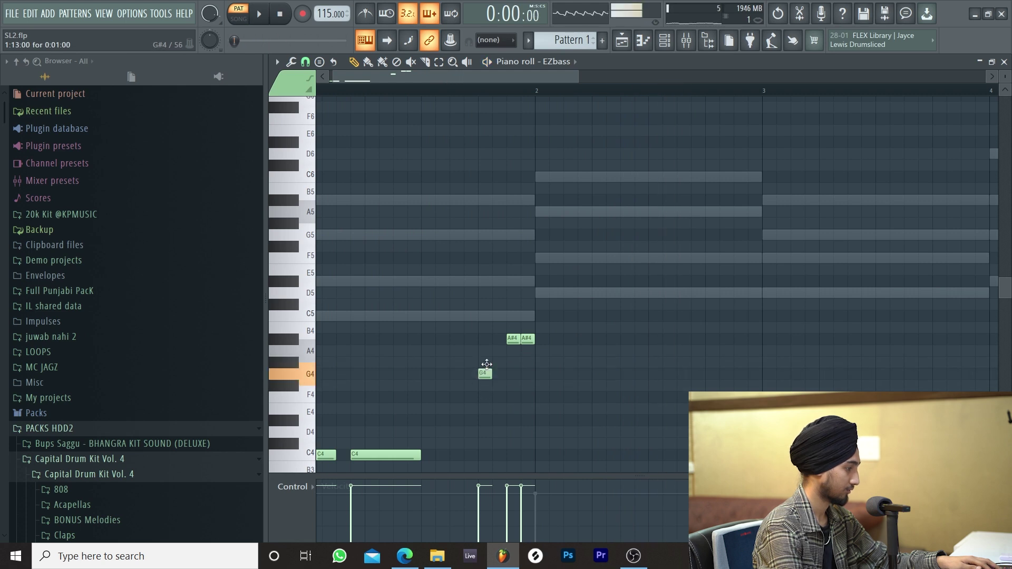
left_click_drag(463, 456, 477, 456)
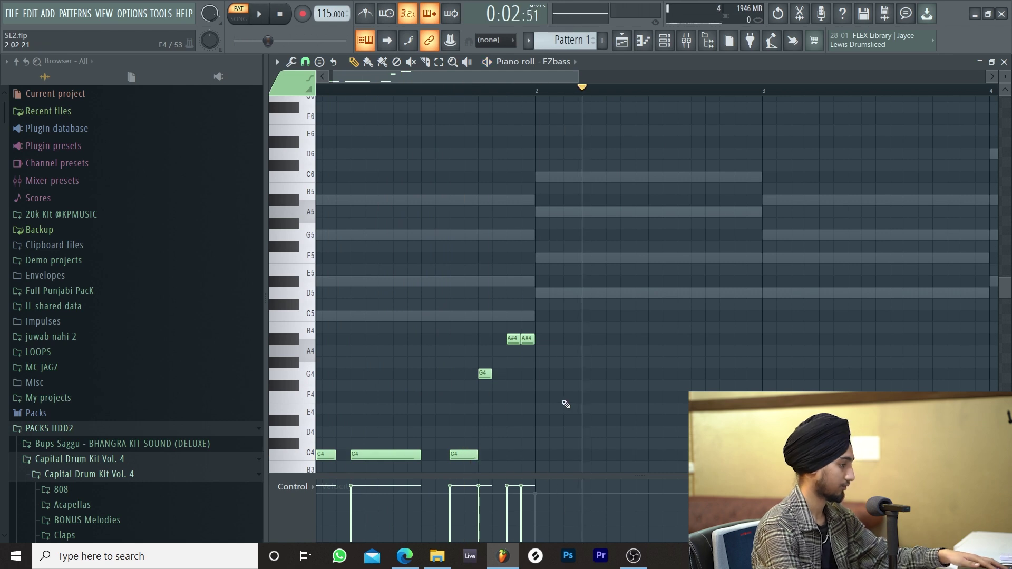
Duplicate the bar 1 bassline into bar 2, transpose the copy up two semitones to start on D4, and play it
key("ctrl+b")
scroll(575, 412, "down", 3)
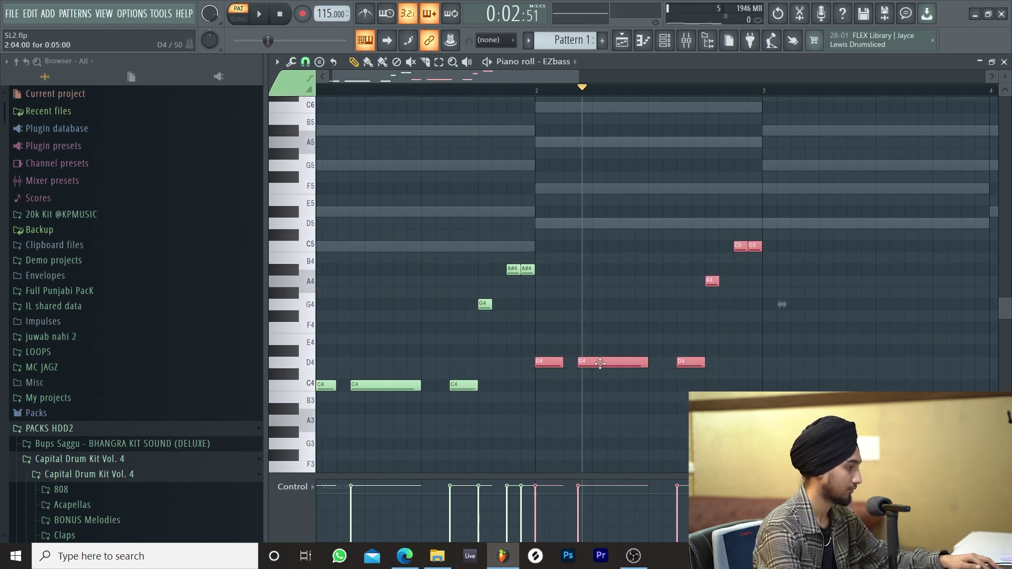
left_click_drag(586, 99, 191, 220)
key("space")
Replace the long D4 in bar 2 with two-step D4 notes on steps 3 and 7
left_click(563, 388, "ctrl")
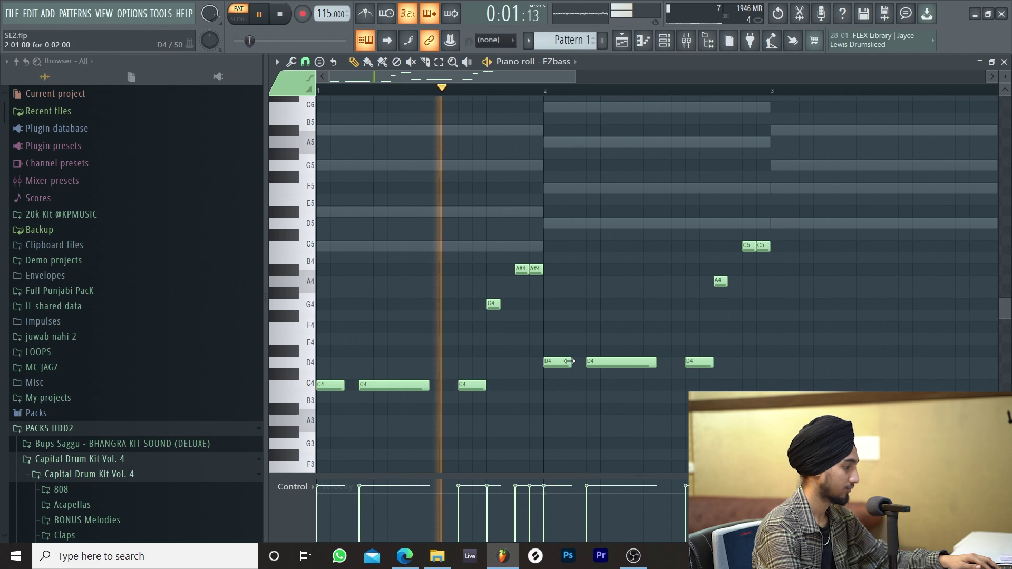
right_click(589, 364)
left_click(583, 362)
right_click(577, 367, "ctrl")
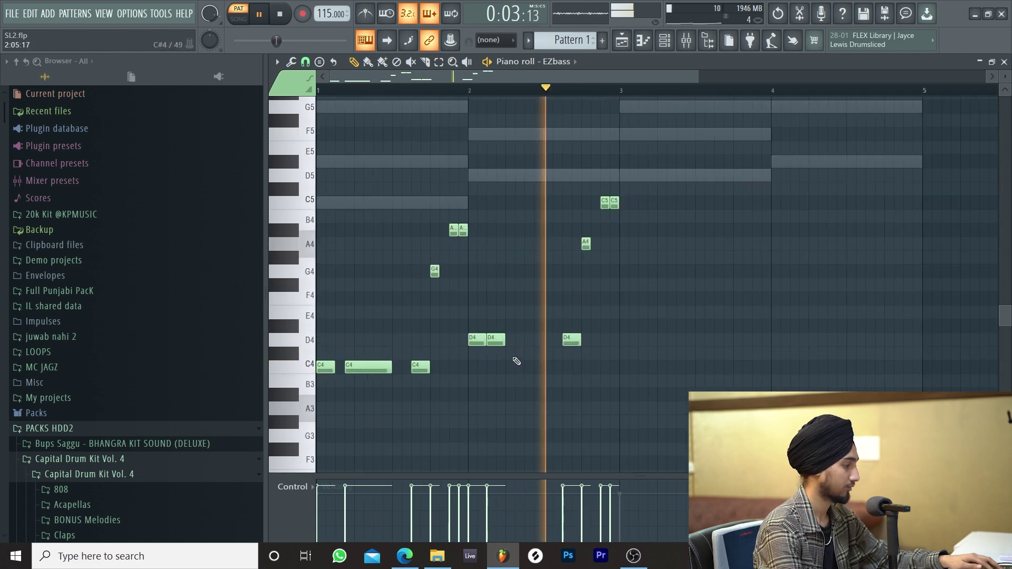
left_click(535, 342)
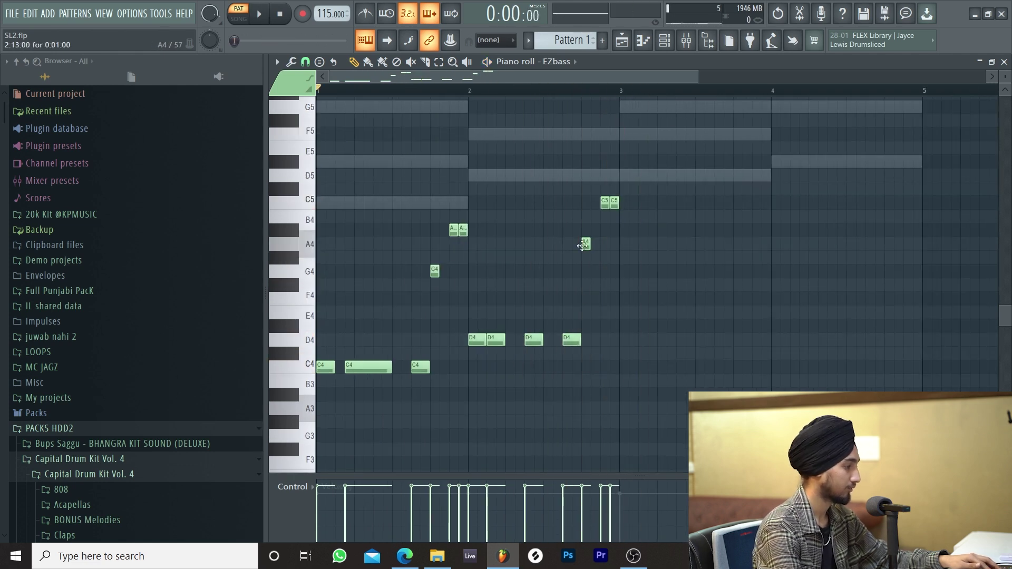
Remove the A4 from bar 2, shift the last D4 to 2:13:00, and play back the bassline
scroll(582, 245, "up", 2)
scroll(626, 346, "down", 3)
scroll(626, 349, "up", 3)
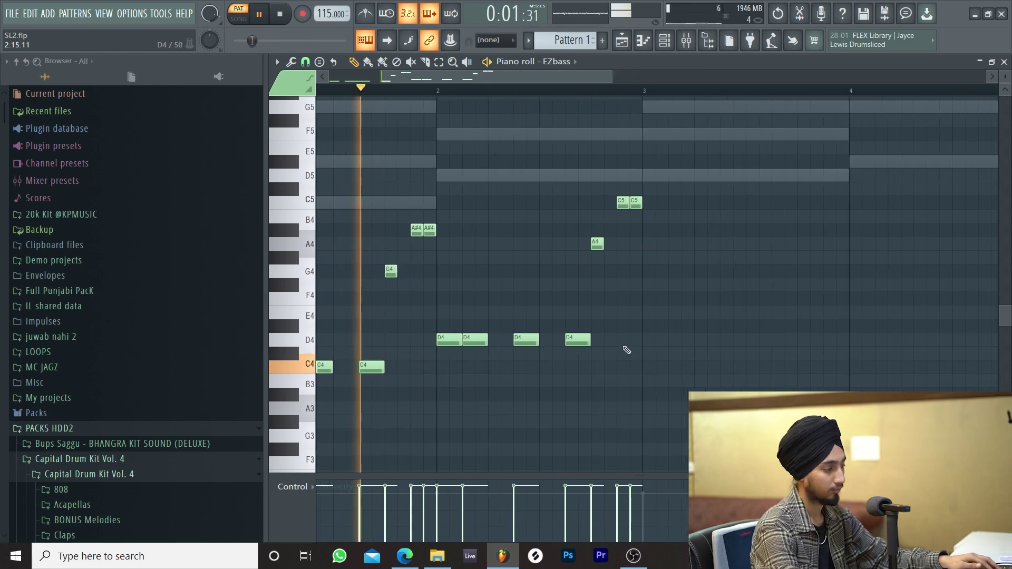
right_click(575, 337)
key("ctrl+z")
key("space")
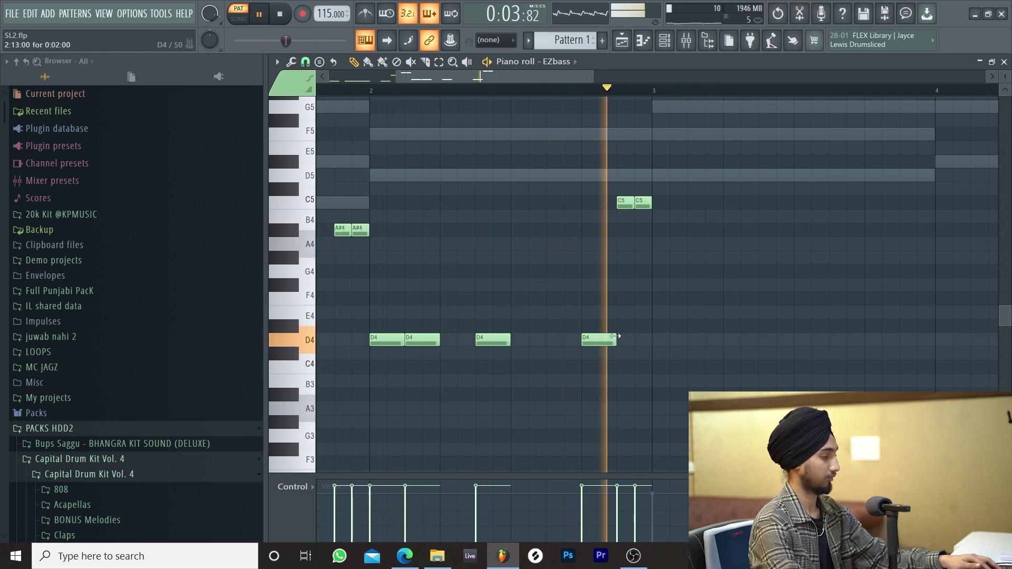
Duplicate the two-bar bassline into bars 3–4 and transpose the copy up to start on G4
key("ctrl+b")
scroll(525, 358, "down", 1)
left_click_drag(446, 368, 446, 264)
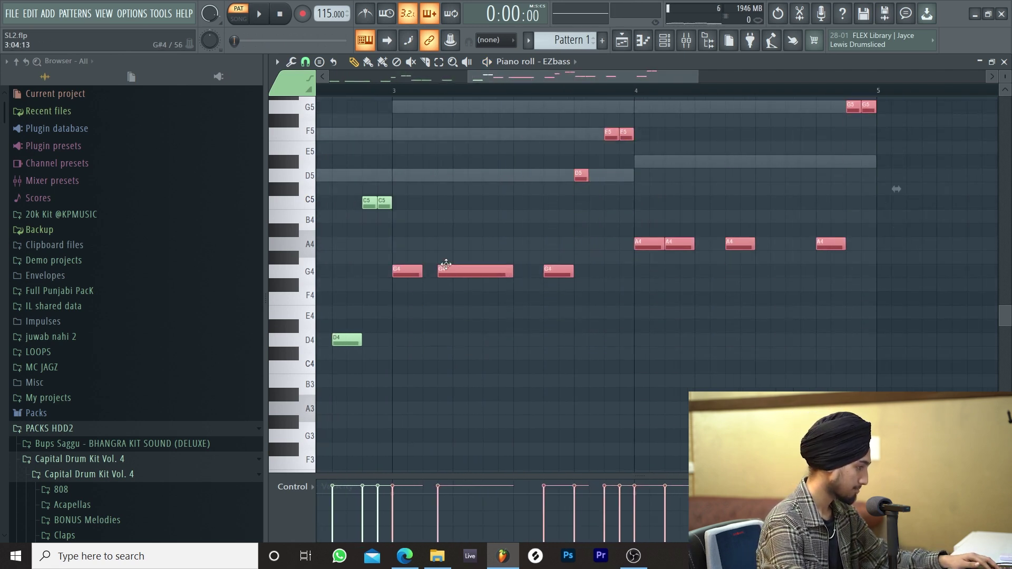
Transpose the two F5 notes at the end of bar 3 down an octave to F4 and delete the D5 before them
key("space")
scroll(539, 223, "down", 4)
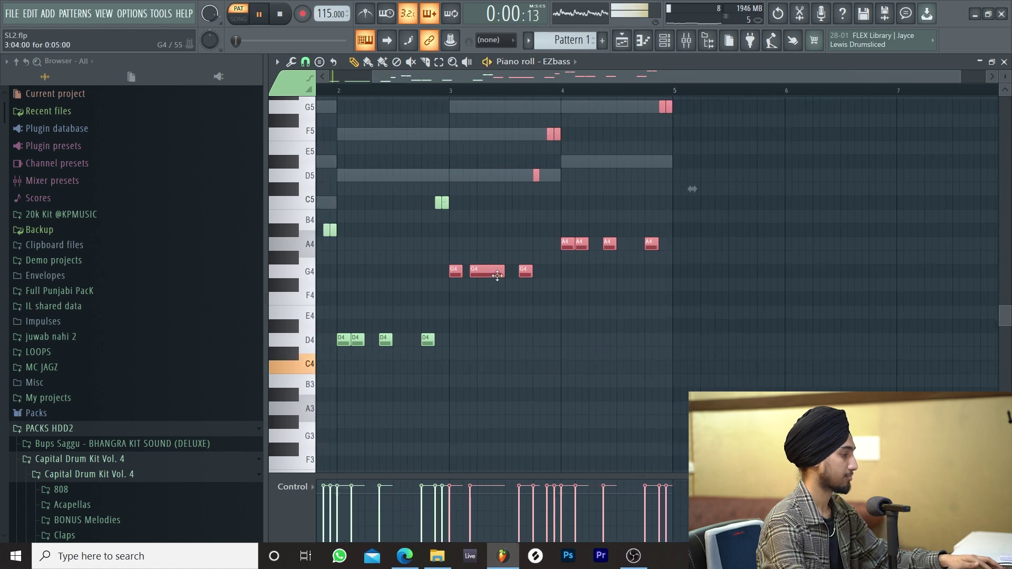
mouse_move(525, 160)
left_mouse_down()
mouse_move(553, 164)
mouse_move(551, 140)
mouse_move(522, 143)
left_mouse_up()
key("ctrl+Down")
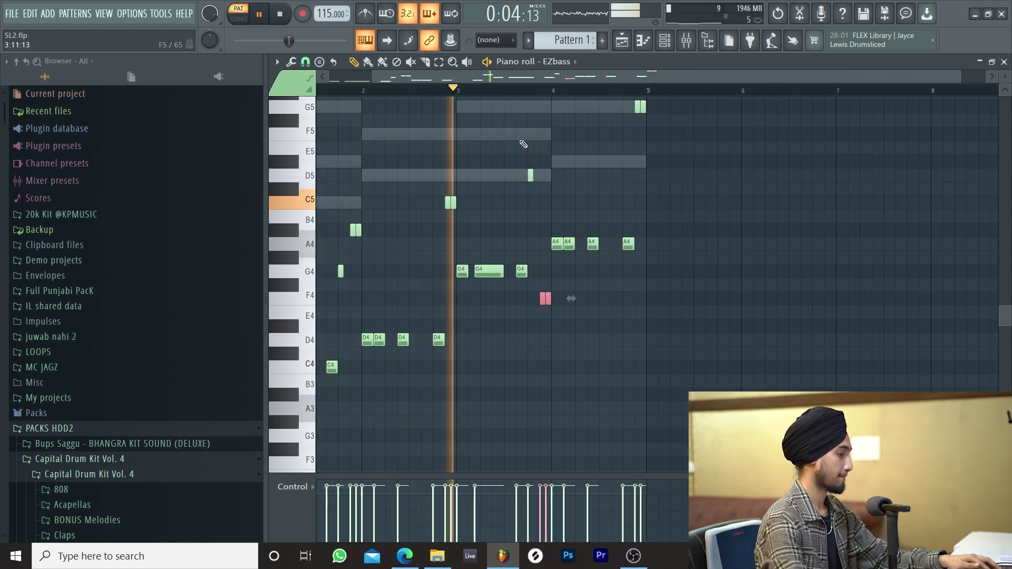
right_click(531, 175)
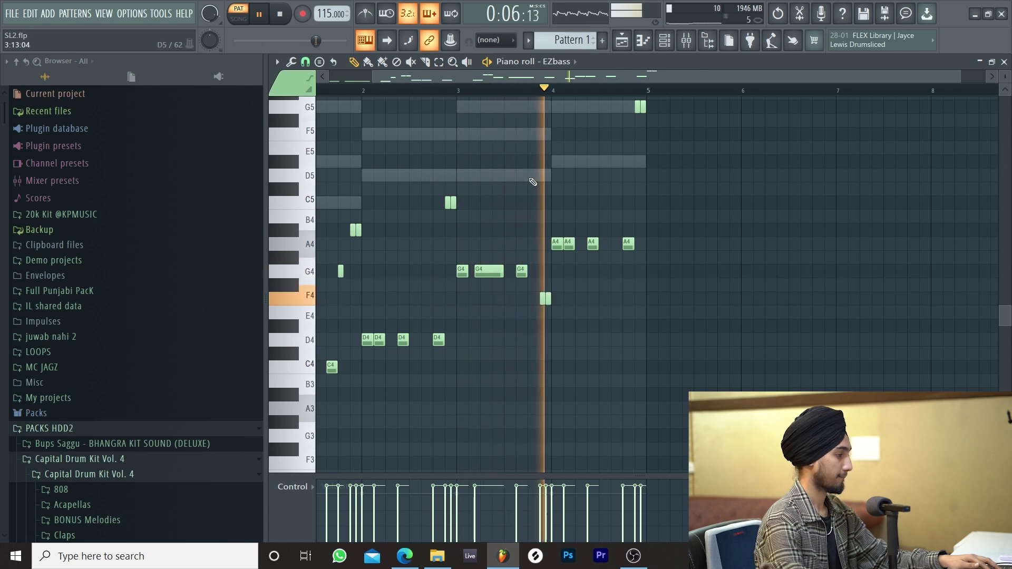
Transpose all the bass notes of bar 4 down together so the bar starts on D#4
left_click_drag(549, 249, 672, 94)
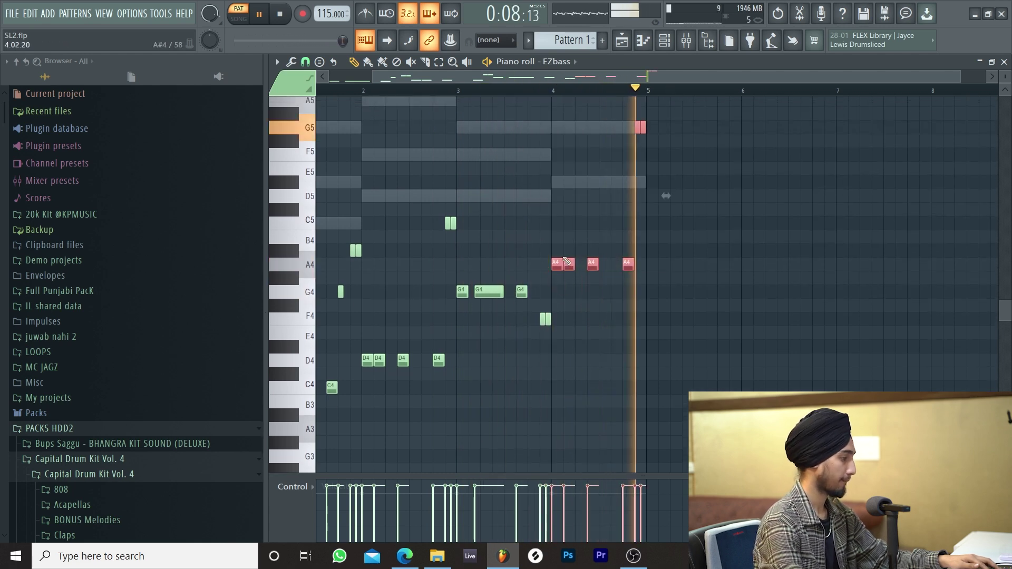
left_click_drag(569, 267, 571, 344)
scroll(452, 357, "down", 1)
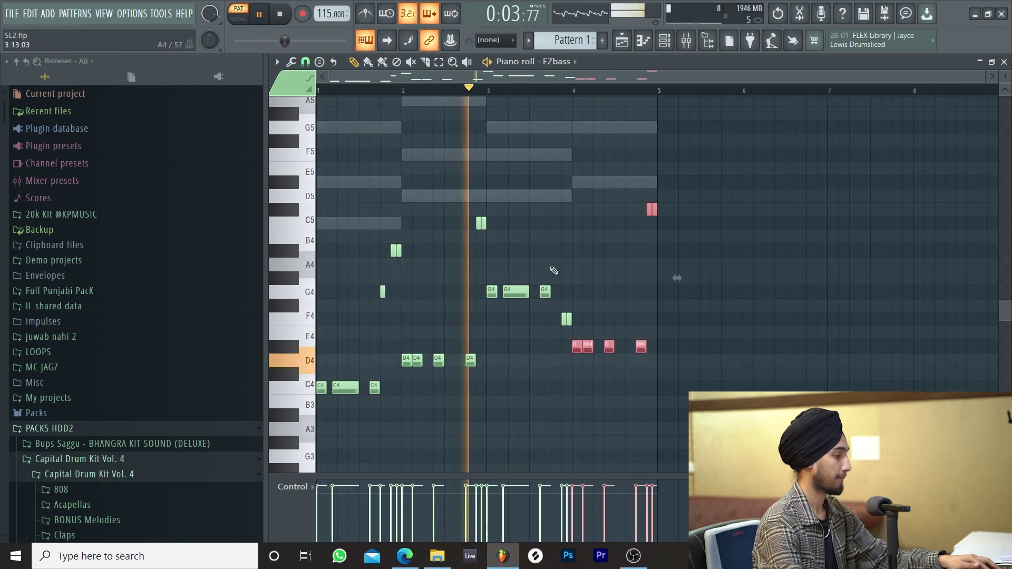
left_click(648, 213)
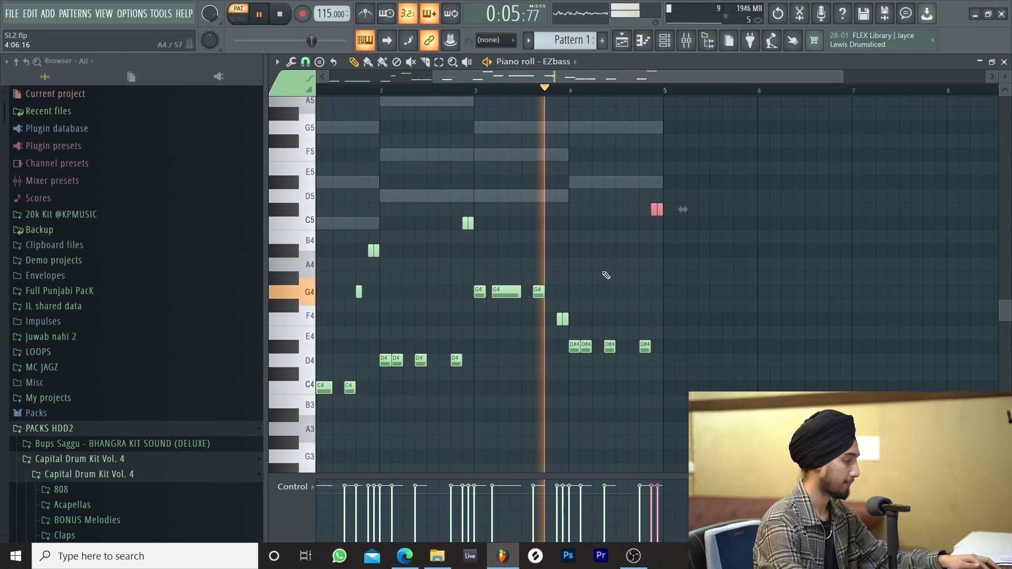
Replace bar 4's second D#4 with a three-step D#5 on step 4 and shorten the first D#4 to one step
scroll(606, 276, "up", 3)
left_click(584, 222)
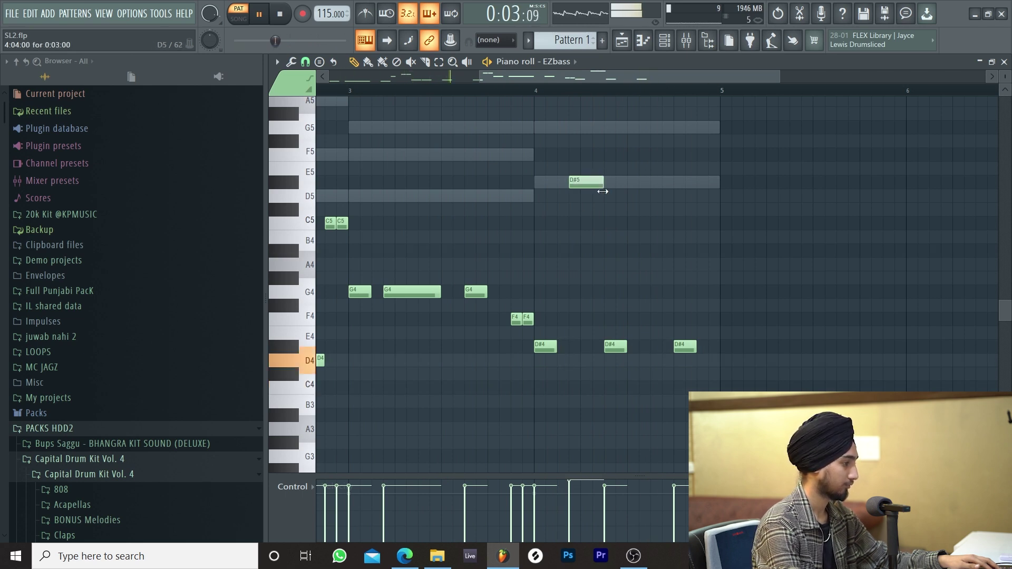
left_click(559, 335)
key("ctrl+z")
left_click_drag(555, 346, 538, 345)
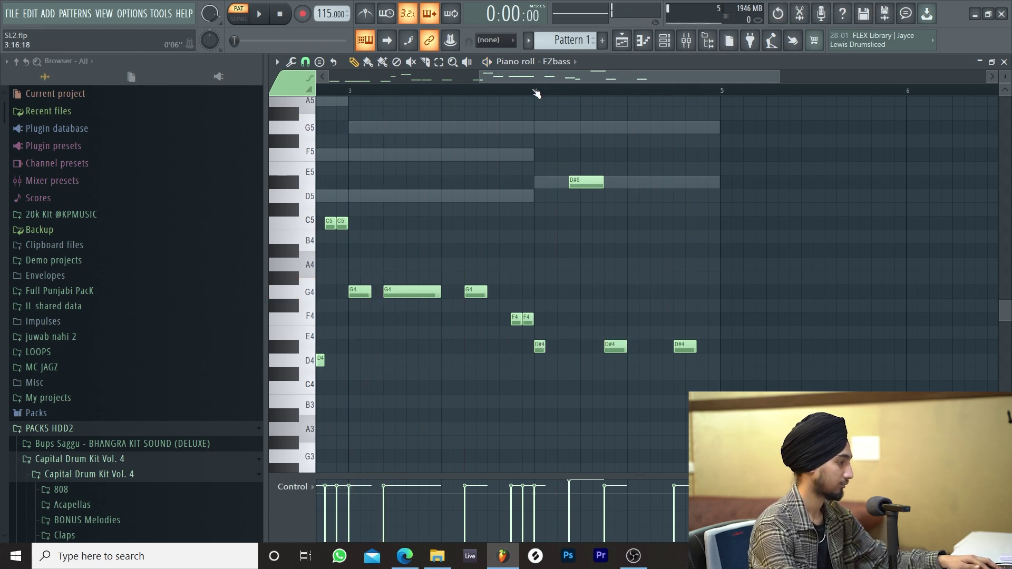
Fill out bar 4 with a one-step D#4 on step 9, two-step C5 on step 11 and two-step D5 on step 15
key("space")
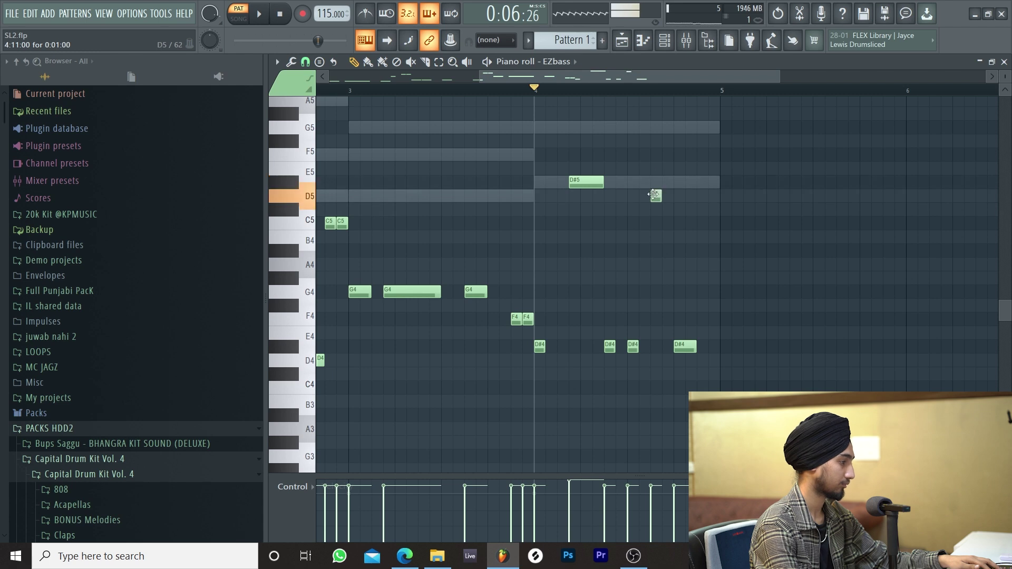
key("space")
left_click_drag(660, 195, 674, 195)
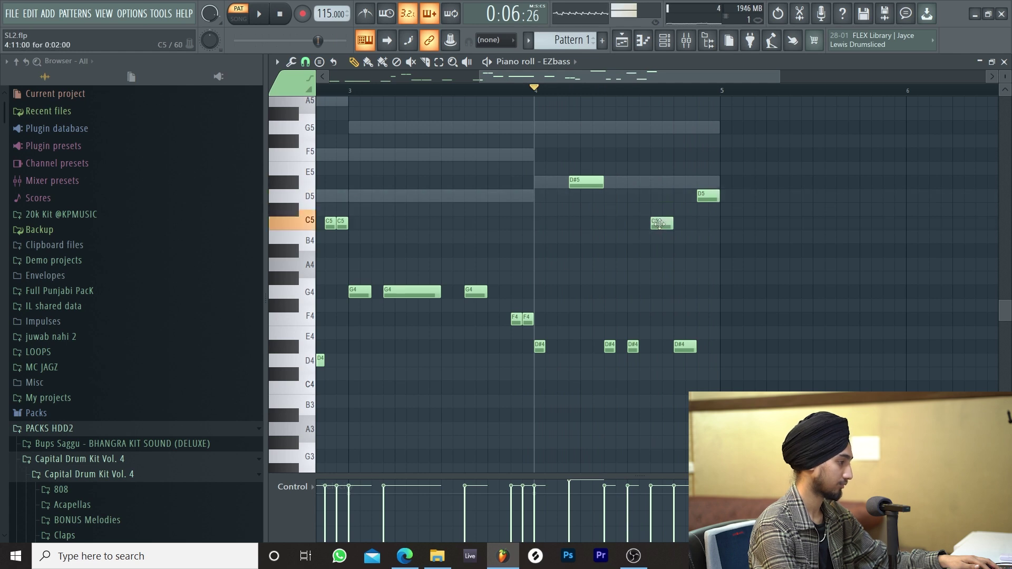
key("space")
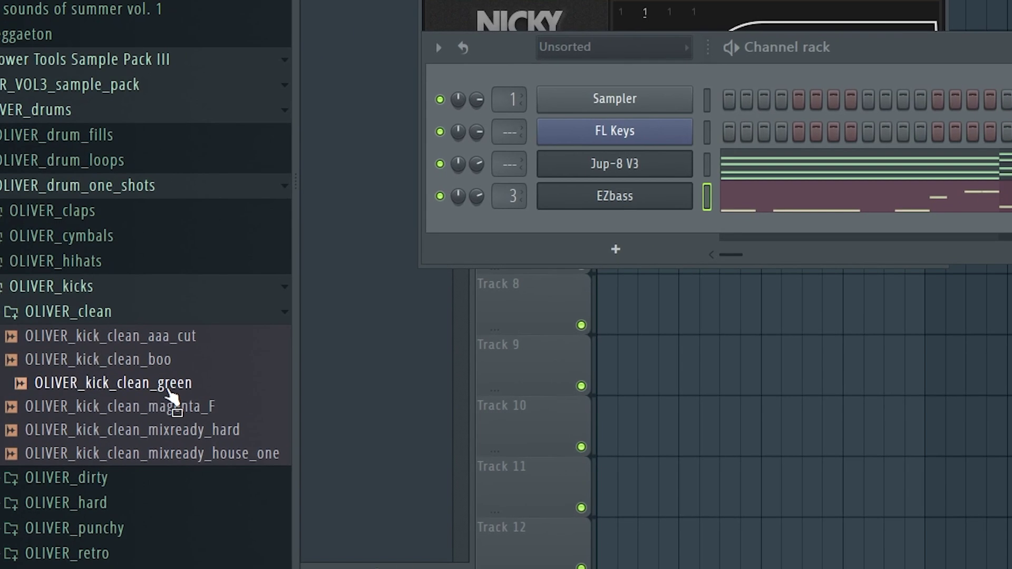
Load OLIVER_kick_clean_green as a new channel below EZbass and fill it on each 4 steps
left_click_drag(265, 371, 695, 205)
right_click(752, 210)
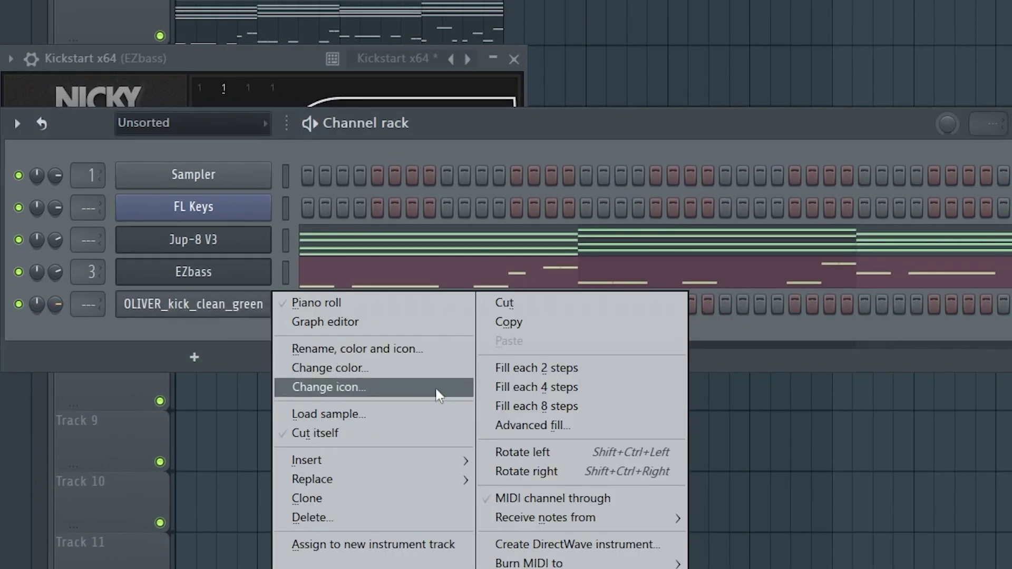
left_click(506, 387)
Put the OLIVER disco 70s turbo snare on step 13 and continue the OLIVER_hihat_dnmo_loose off-beats on step 19
key("space")
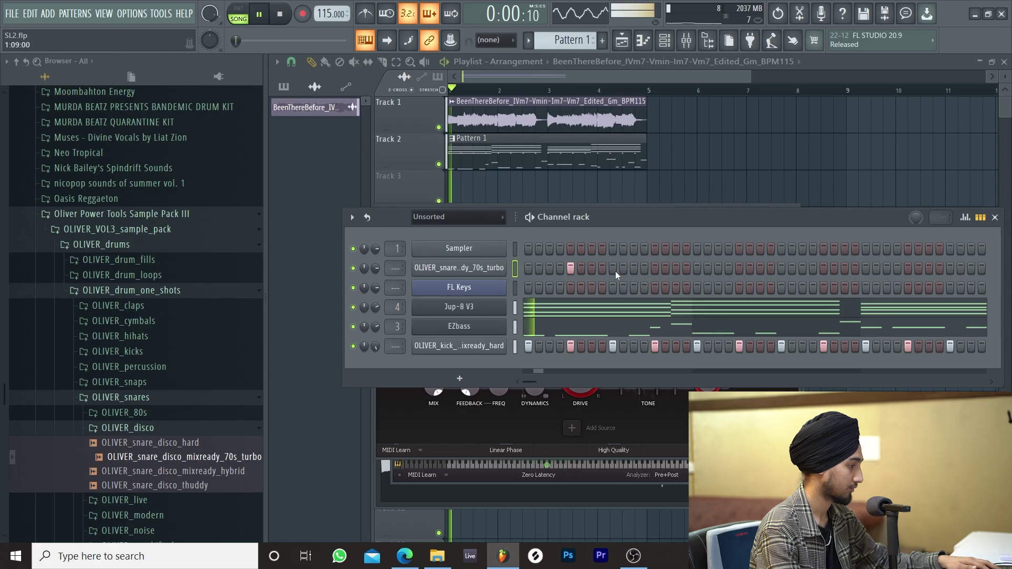
left_click(655, 269)
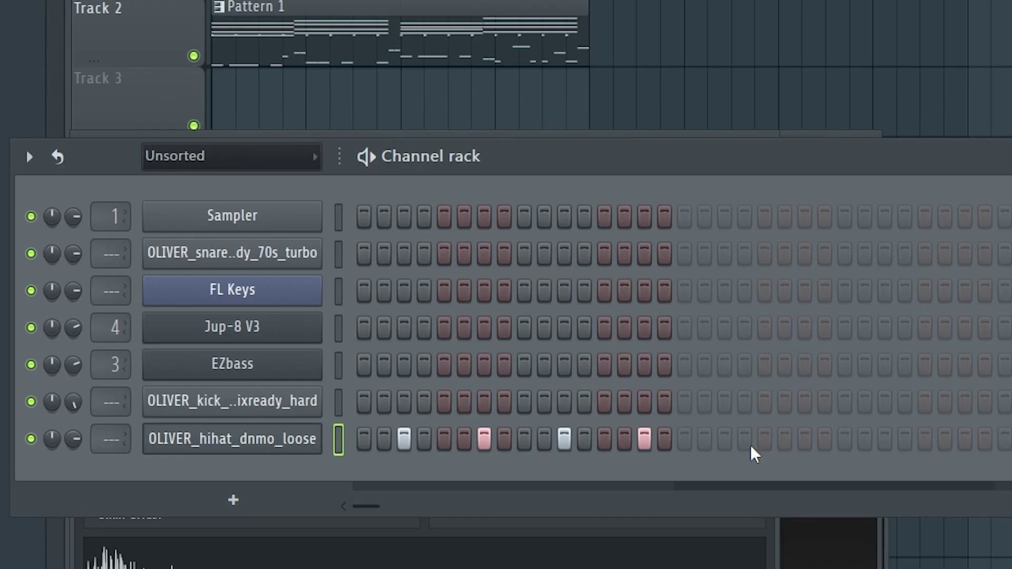
left_click(724, 439)
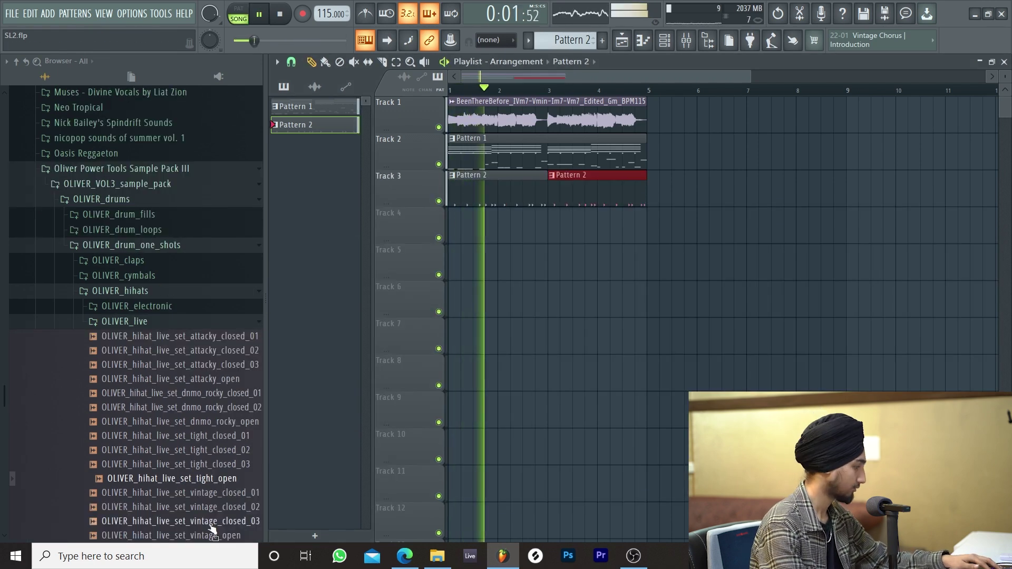
Place OLIVER_hihat_live_set_tight_open on Track 4 and repeat it at the start of each bar from 1 to 4
key("space")
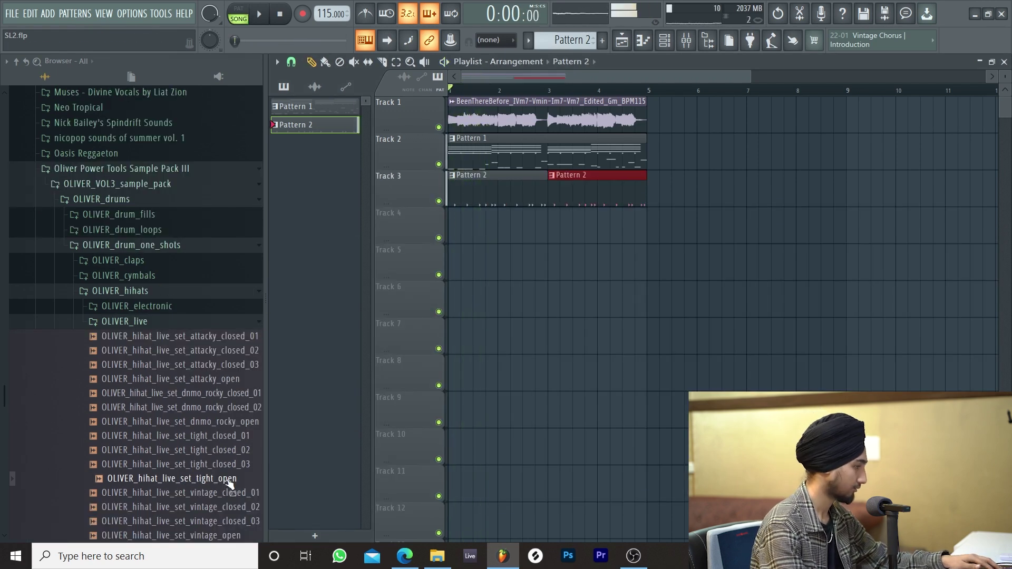
left_click_drag(467, 229, 475, 227)
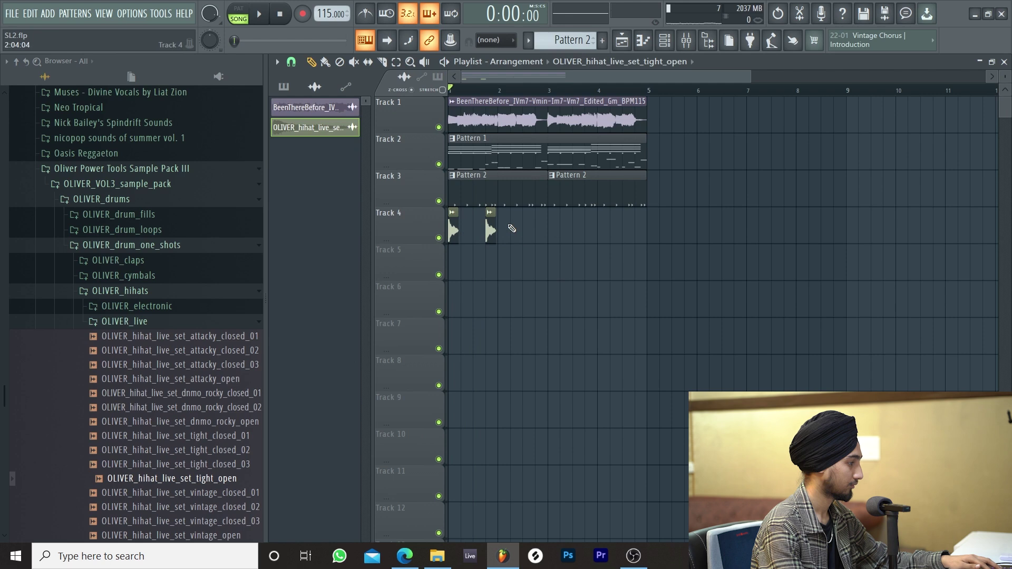
left_click(457, 225)
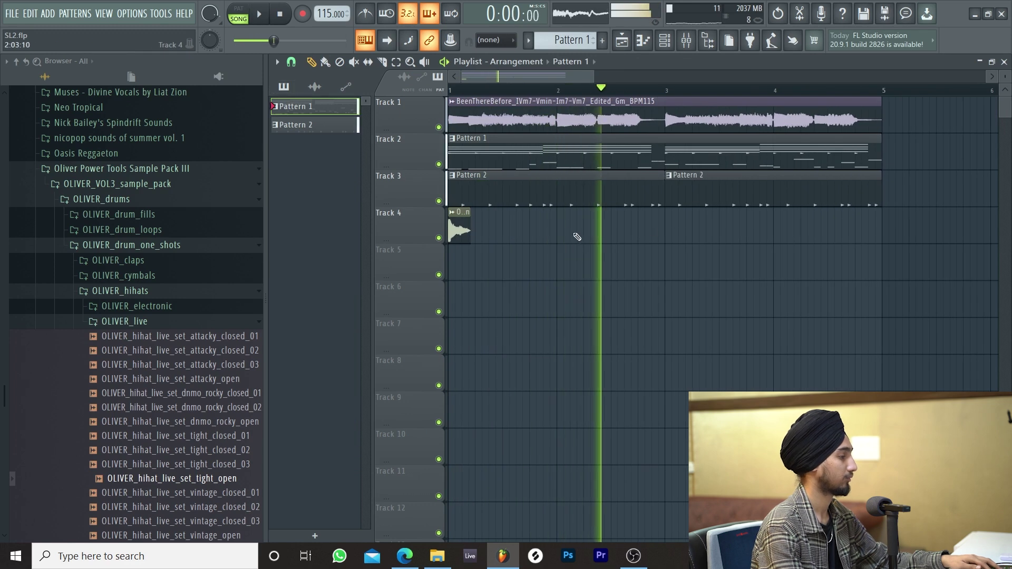
key("space")
left_click_drag(610, 236, 559, 237)
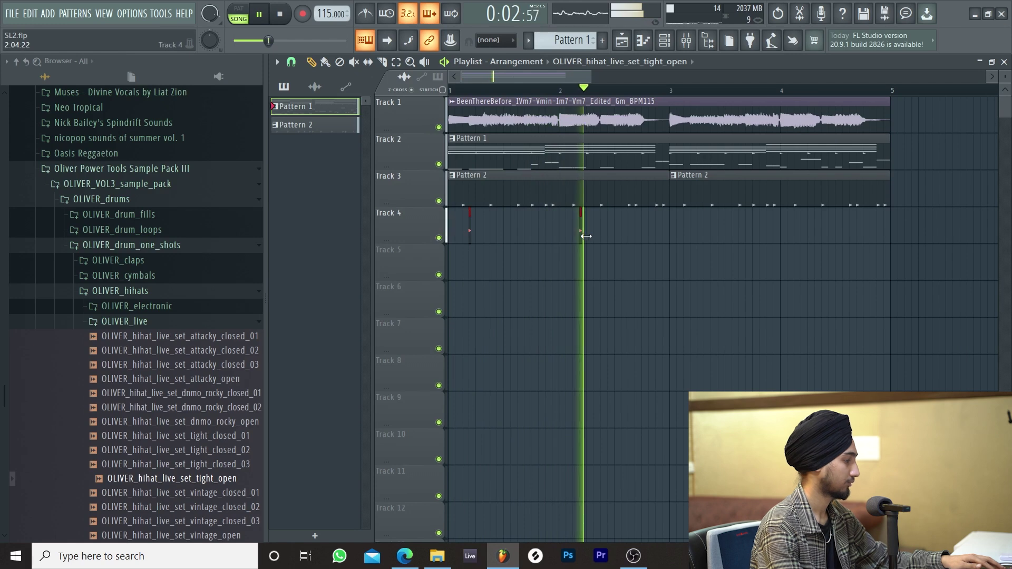
key("ctrl+b")
Find the throwback mid B# electronic tom in the OLIVER_toms samples and add it to the playlist
scroll(589, 296, "down", 3)
scroll(590, 296, "up", 2)
scroll(425, 247, "up", 3)
left_click(167, 293)
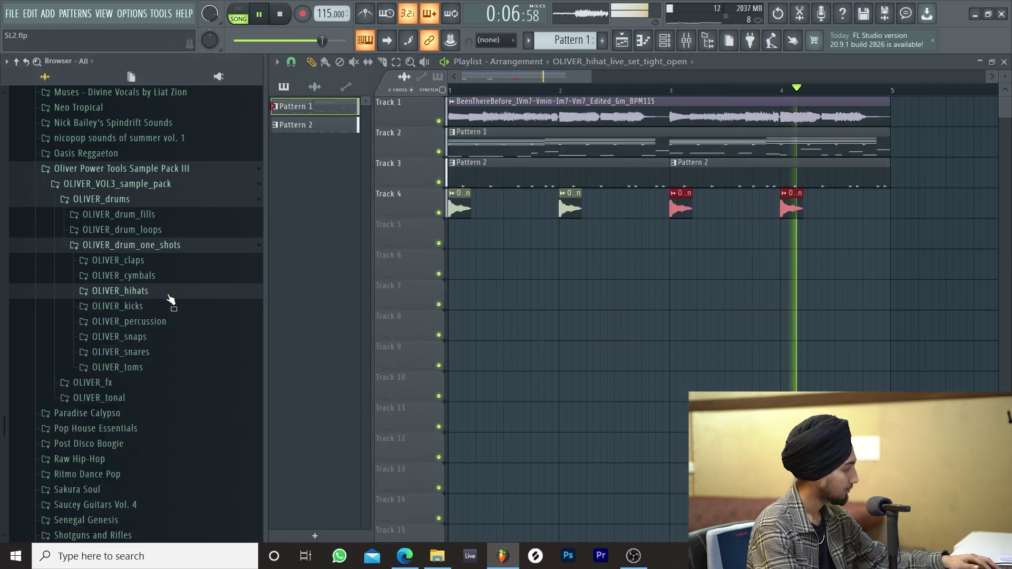
left_click(181, 369)
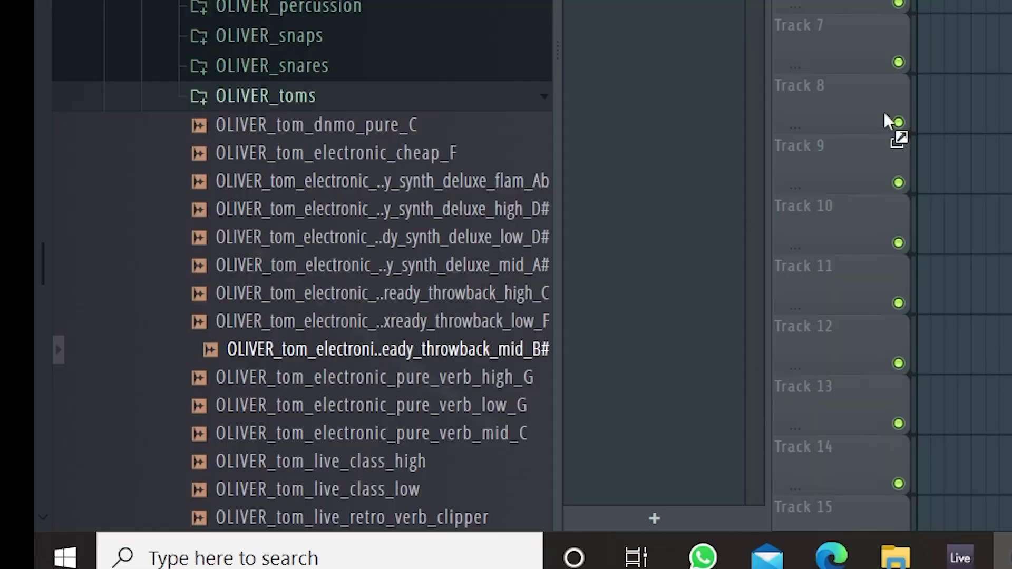
left_click_drag(886, 117, 624, 187)
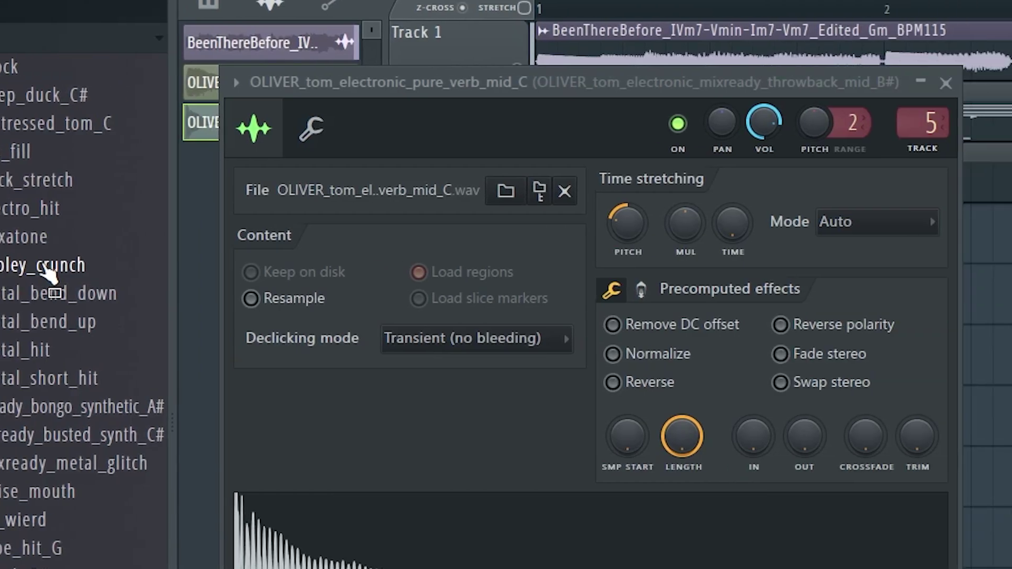
Add OLIVER_percussion_foley_crunch to the playlist and position the two short A# percussion clips in the second half of bar 4
left_click_drag(45, 265, 545, 364)
left_click_drag(609, 378, 515, 378)
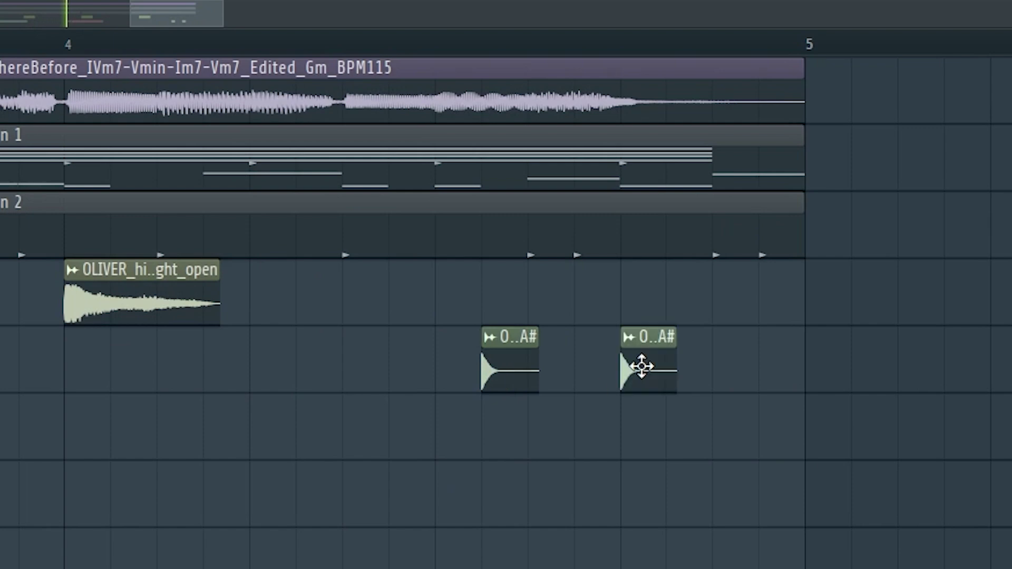
left_click_drag(642, 366, 705, 357)
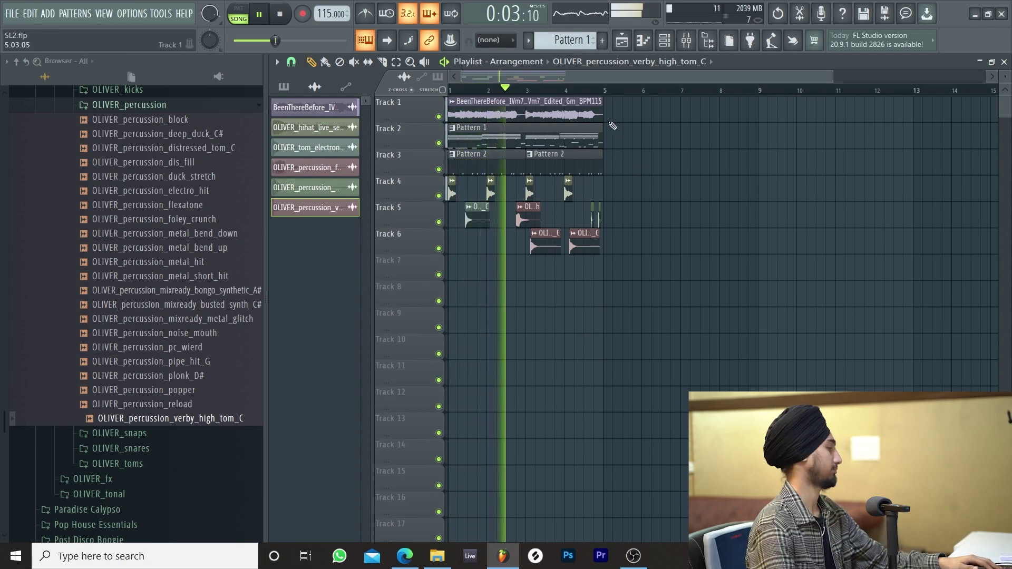
Select the clips of the four-bar arrangement across the playlist tracks
left_click_drag(620, 139, 339, 265)
left_click(668, 206)
right_click(674, 208)
scroll(592, 203, "down", 2)
left_click_drag(562, 135, 398, 244)
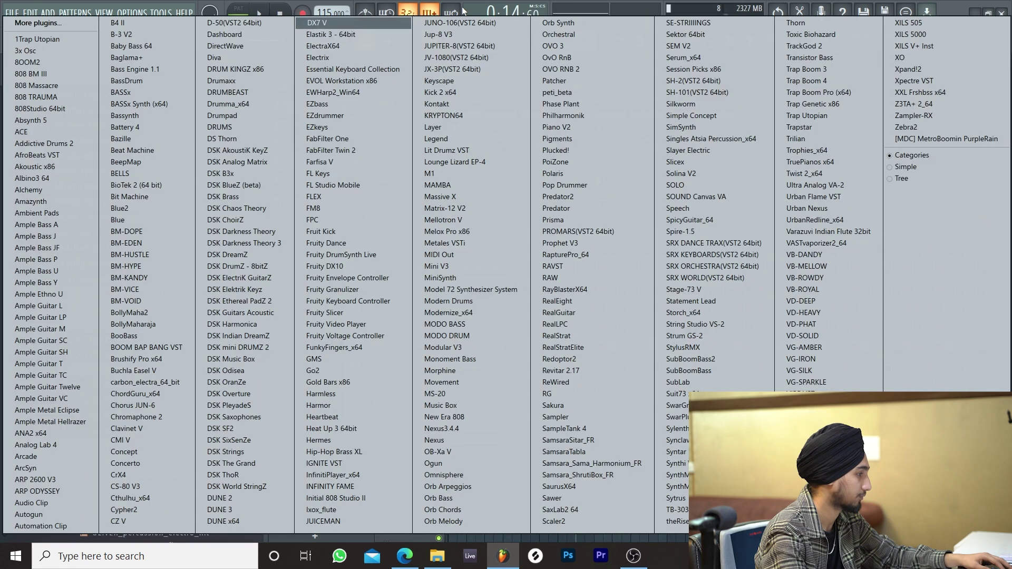
Add a JUPITER-8(VST2 64bit) instrument and start its melody with a two-step C7 on step 1 and a four-step D7 on step 5
left_click(465, 48)
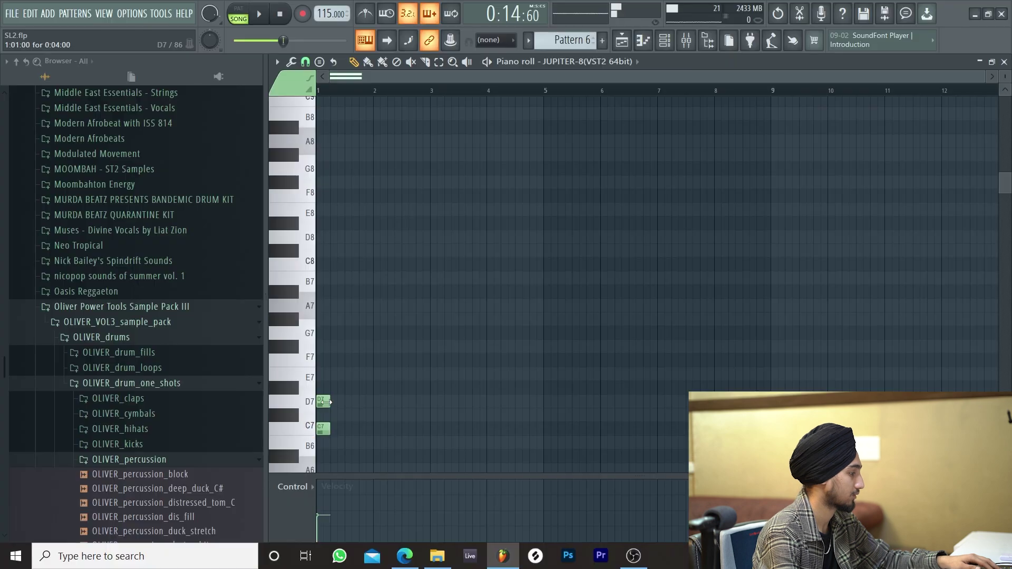
scroll(341, 305, "up", 3)
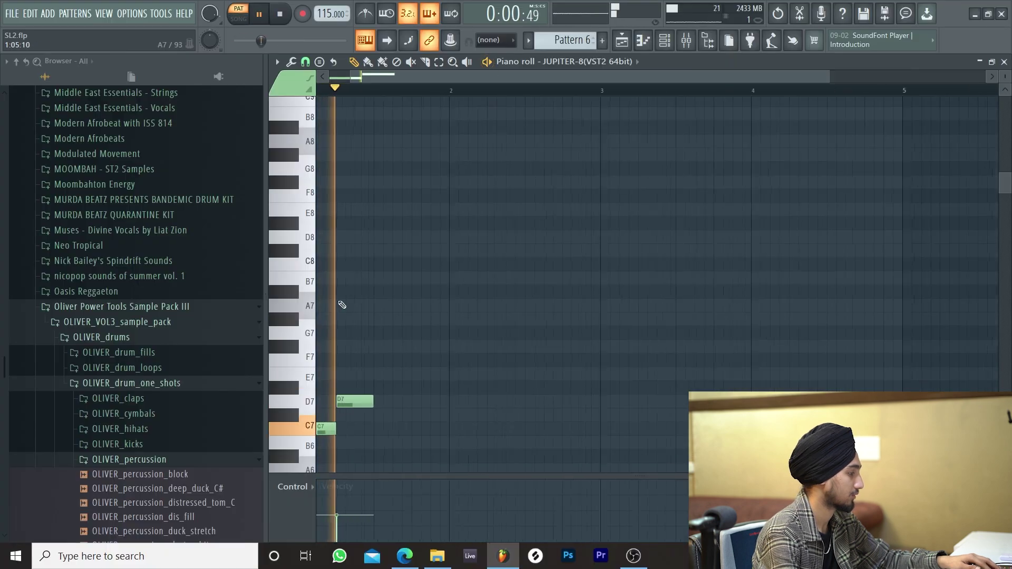
scroll(339, 423, "up", 2)
key("space")
left_click_drag(381, 432, 364, 433)
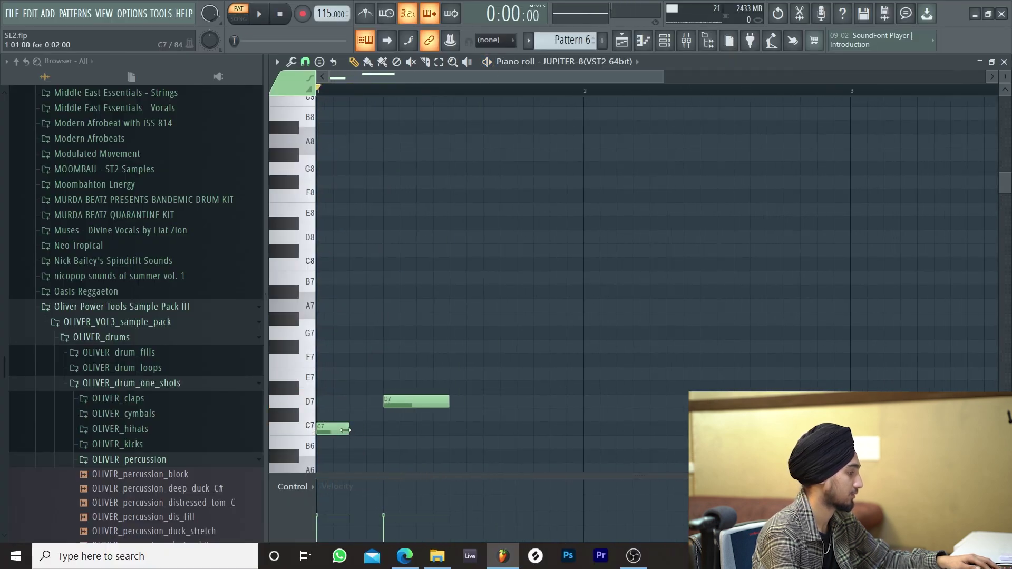
Rework the melody into one-step notes: C7 on step 1, D7 on step 3, C7 on step 5 and A#6 on step 7
right_click(408, 405)
left_click(386, 442)
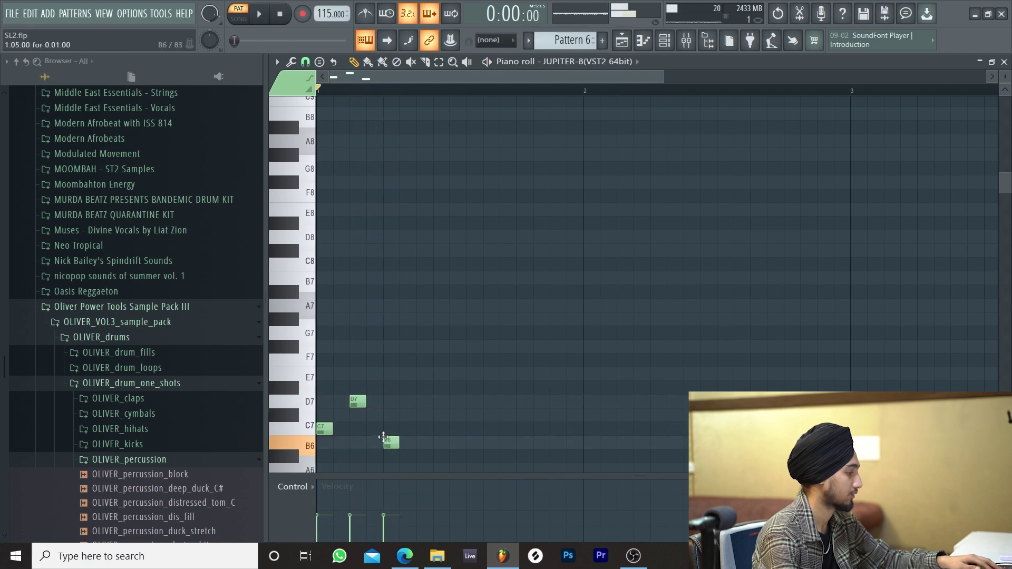
left_click(424, 461)
right_click(458, 458)
scroll(455, 471, "down", 2)
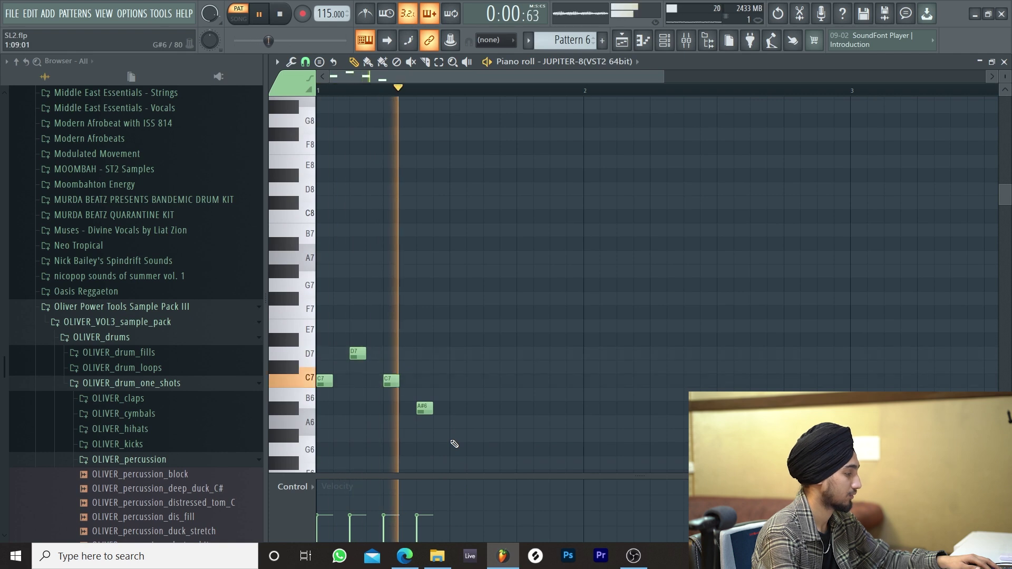
Continue the JUPITER-8 melody with one-step notes G6, D7 and C7 on steps 9, 11 and 13, playing it back
left_click(456, 436)
key("space")
key("space")
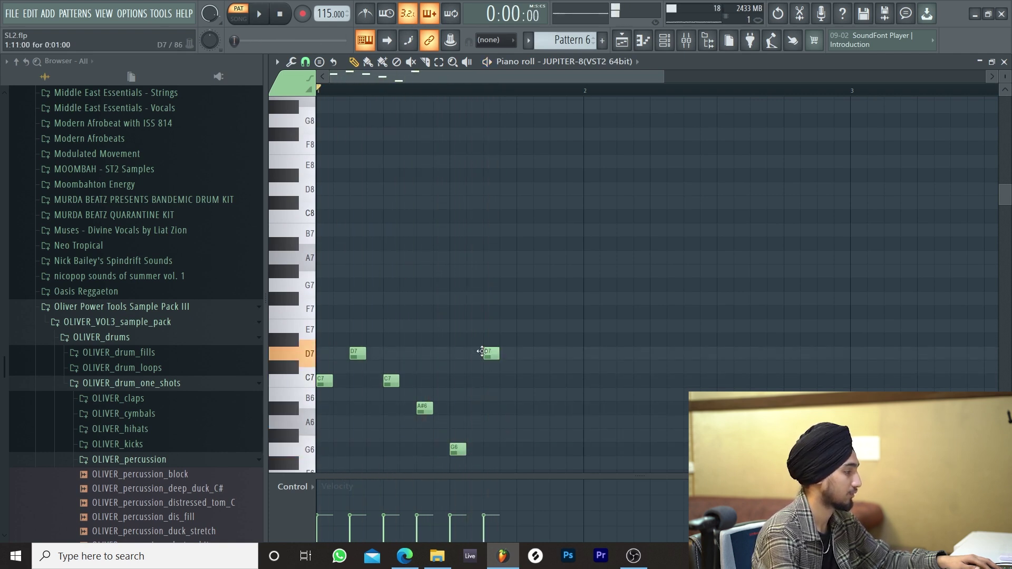
key("space")
Duplicate the bar 1 melody into bar 2, add an A#6 on step 15 of bar 1, and play the pattern
key("ctrl+b")
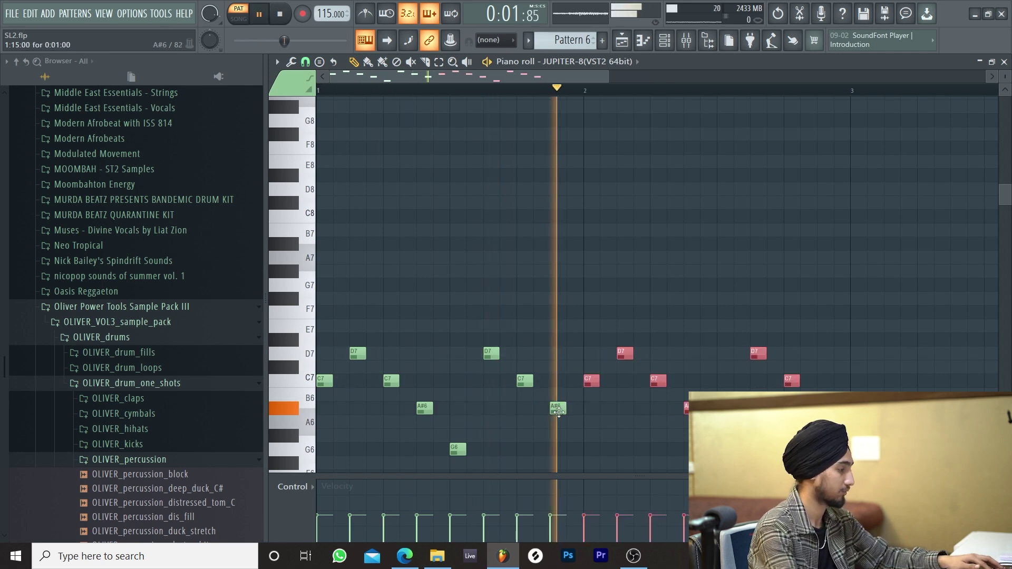
scroll(566, 412, "down", 3)
key("space")
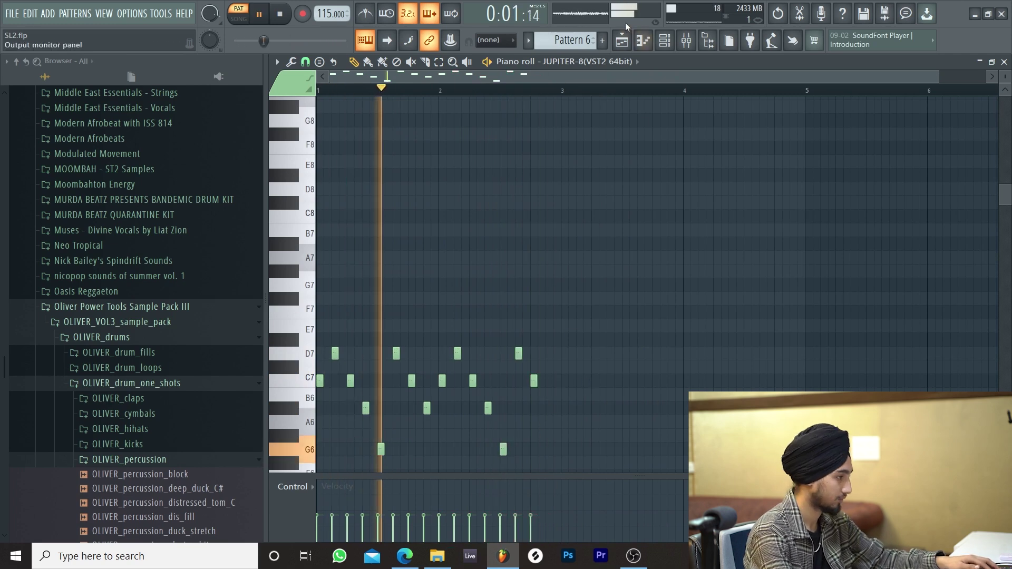
Return to the playlist and adjust the Mix amount of ValhallaVintageVerb on the JUPITER-8 sound
left_click(624, 41)
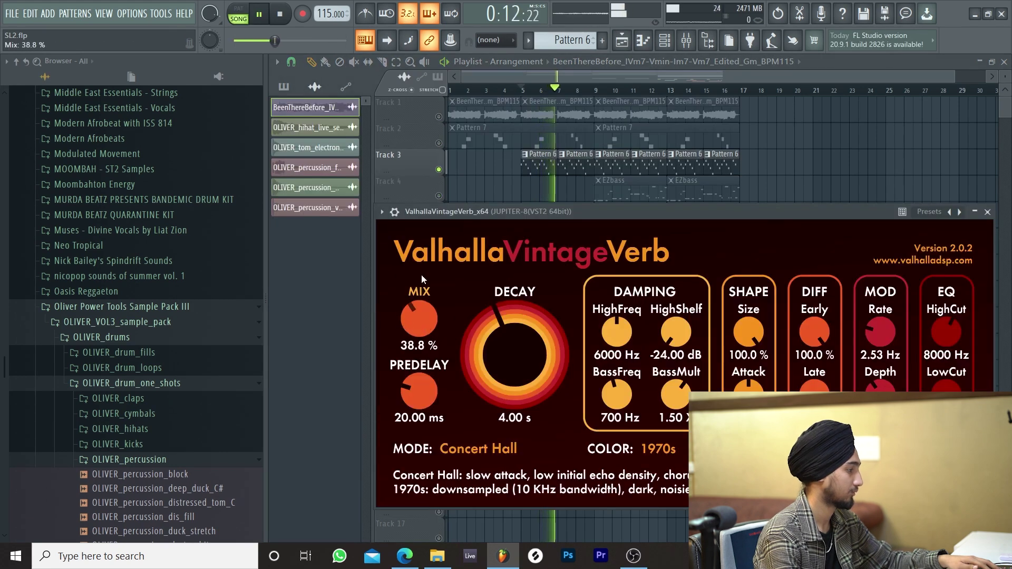
left_click_drag(422, 274, 412, 291)
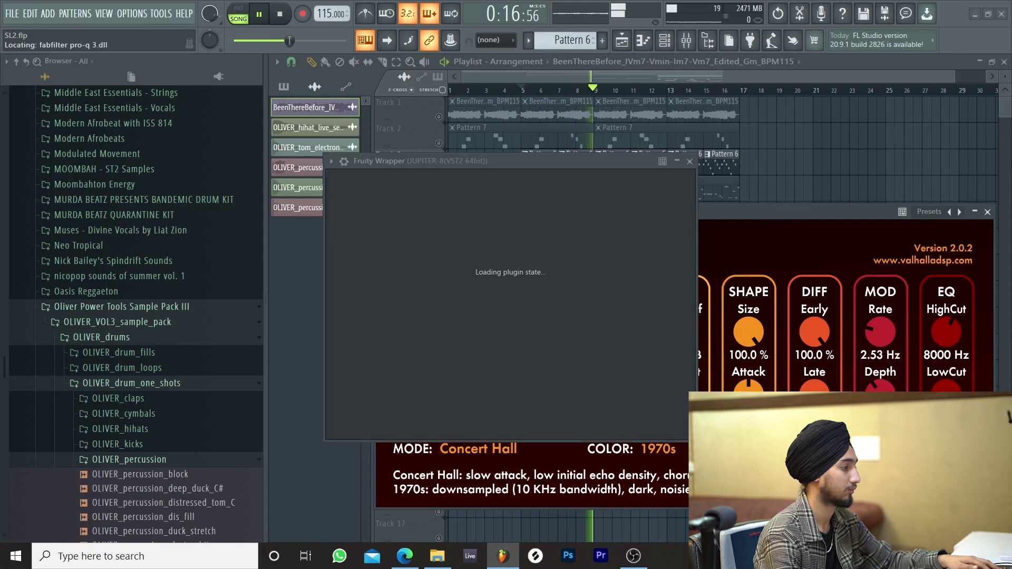
Add the OLIVER_106_drum_loop_modern_pop_dnmo_swung_lazy sample to track 8 at bar 9, with Auto time stretching and channel volume at 50%
left_click_drag(361, 260, 483, 266)
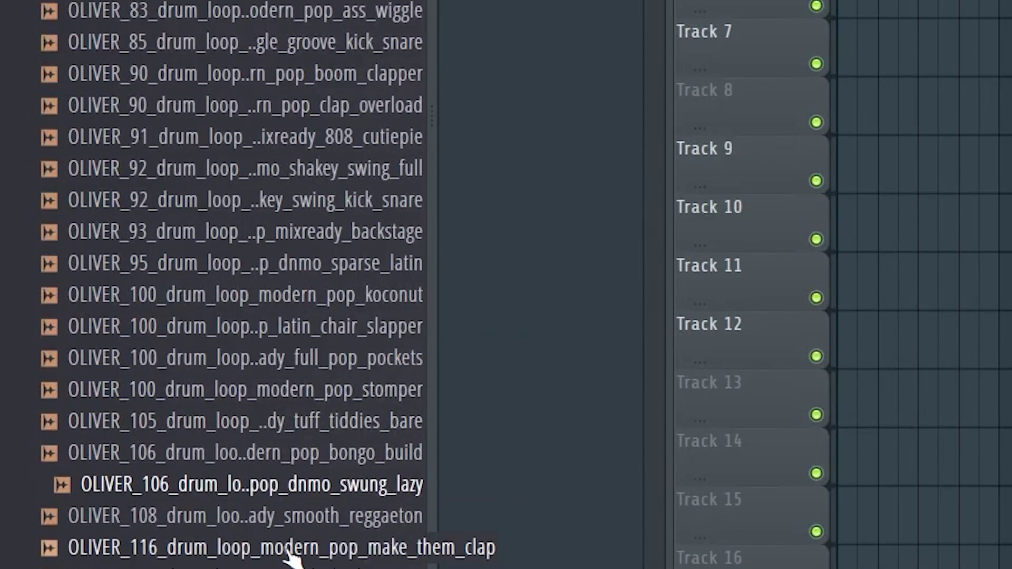
scroll(339, 362, "down", 2)
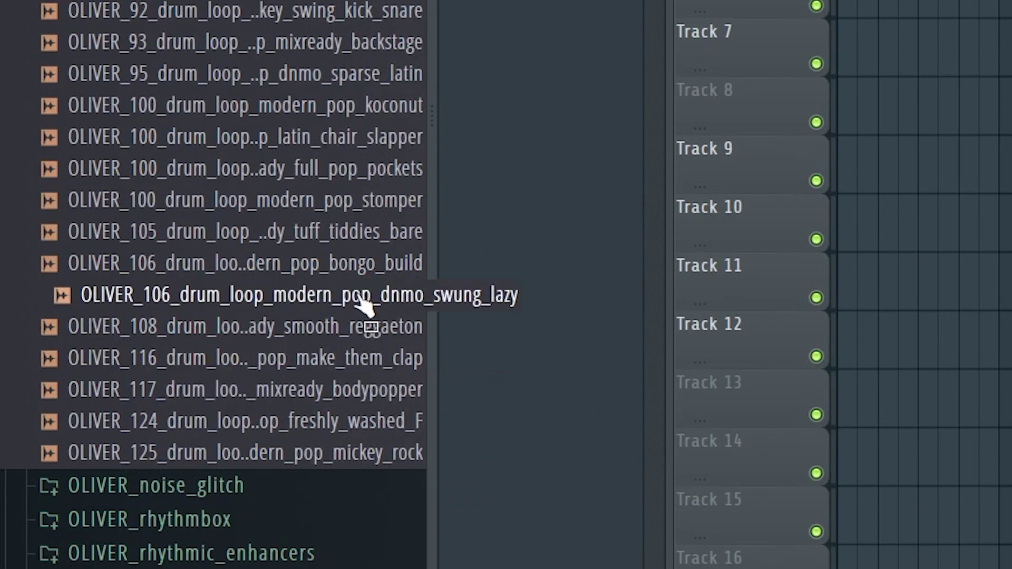
left_click_drag(358, 296, 514, 235)
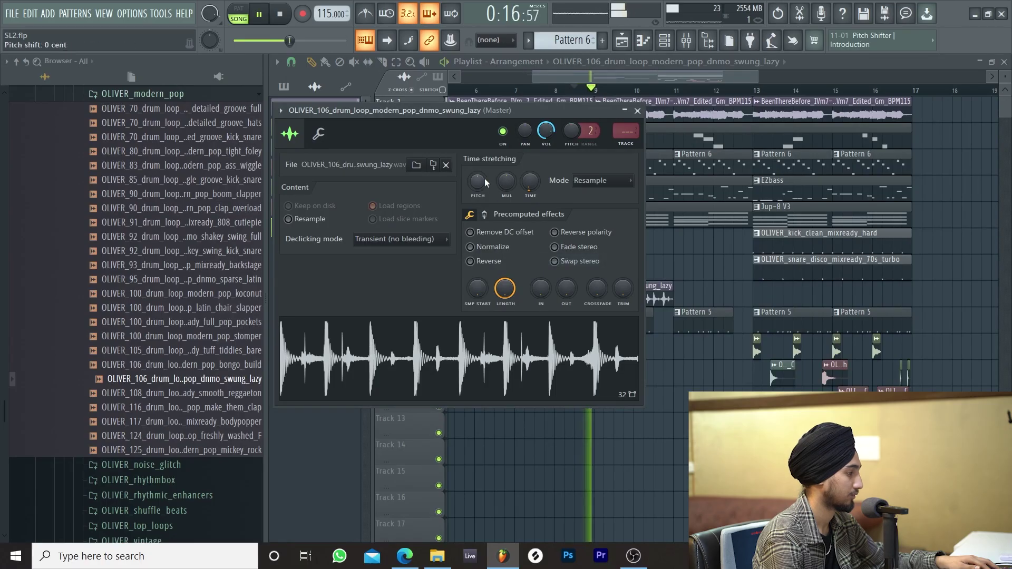
right_click(484, 179)
left_click(515, 189)
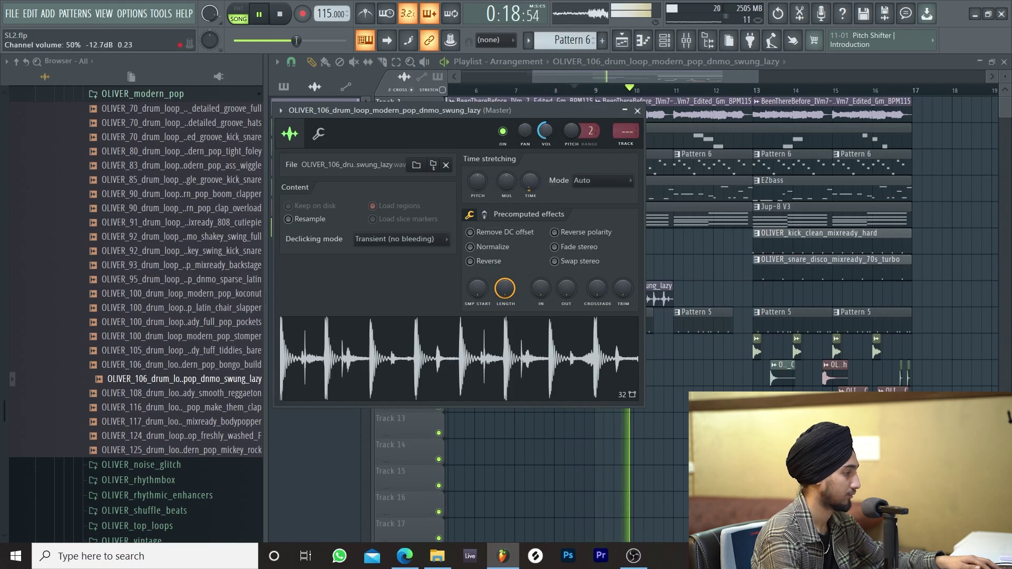
Duplicate the OLIVER_106 drum loop along track 8 to fill bars 9 to 17
left_click_drag(678, 267, 720, 296)
key("ctrl+b")
key("ctrl+b")
scroll(752, 254, "up", 3)
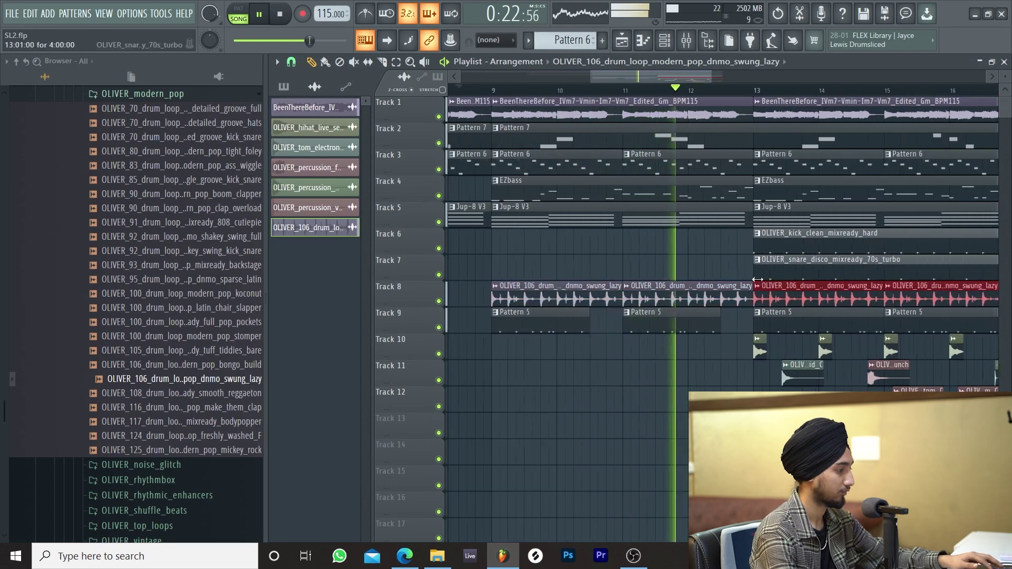
Shorten the guitar, Pattern 6, EZbass, Jup-8 V3 and drum loop clips to leave a gap before bar 13, and play that passage
left_click(745, 146, "ctrl")
left_click_drag(746, 146, 709, 286)
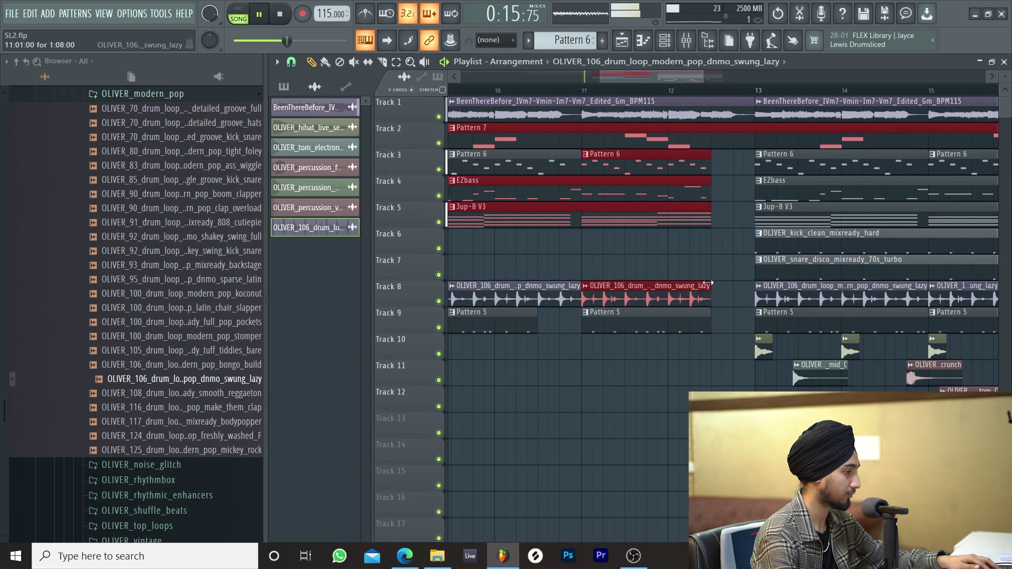
left_click(636, 91)
left_click(710, 111)
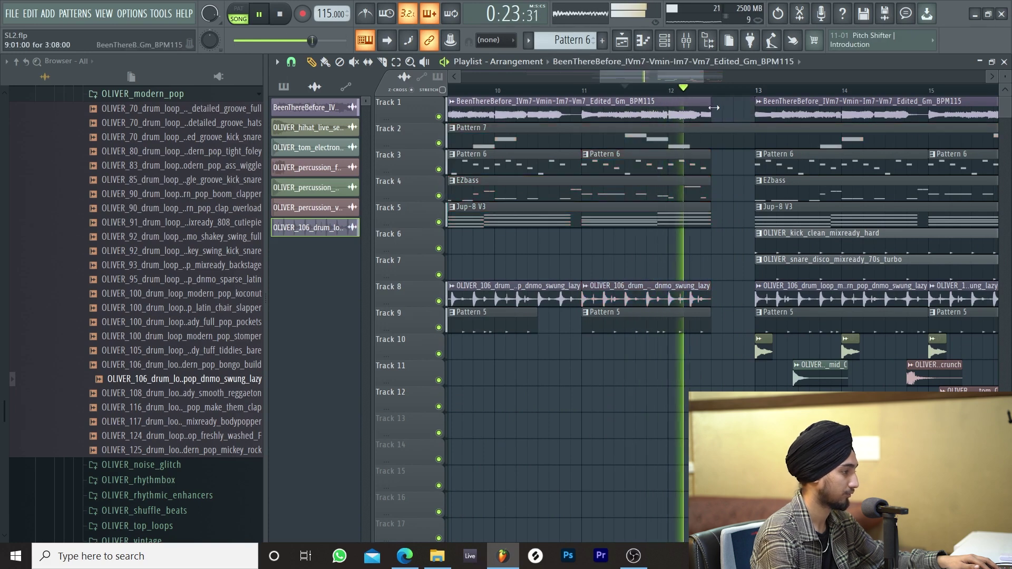
key("space")
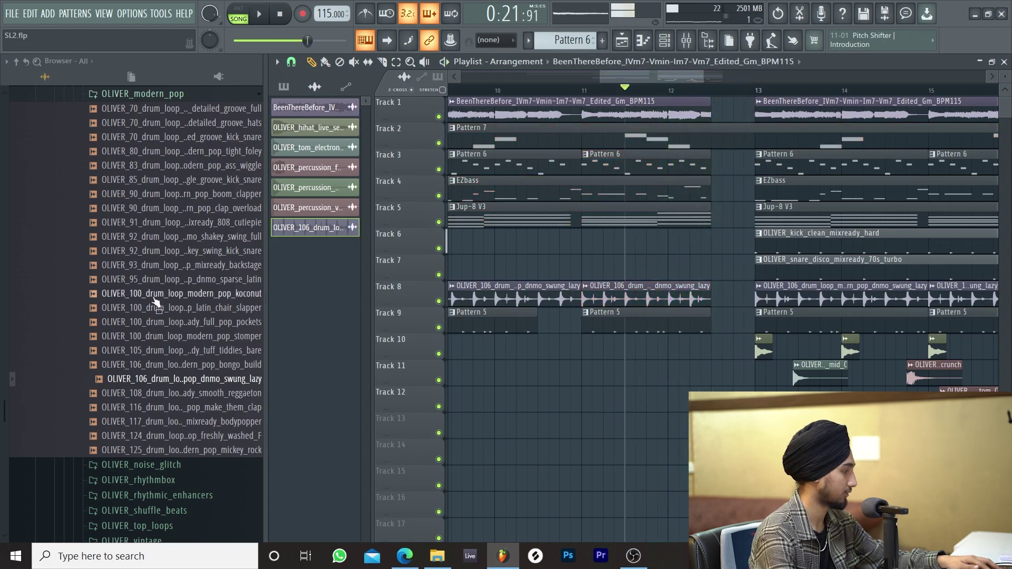
Collapse the Oliver drum loop folders and open the OLIVER_toms samples among the drum one-shots
scroll(137, 335, "up", 6)
left_click(135, 351)
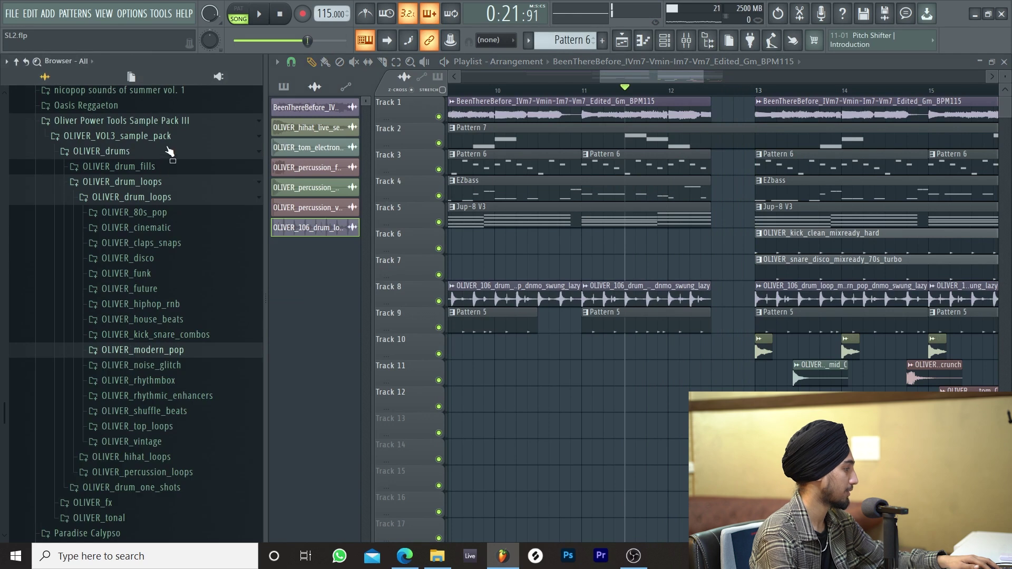
left_click(160, 183)
left_click(156, 198)
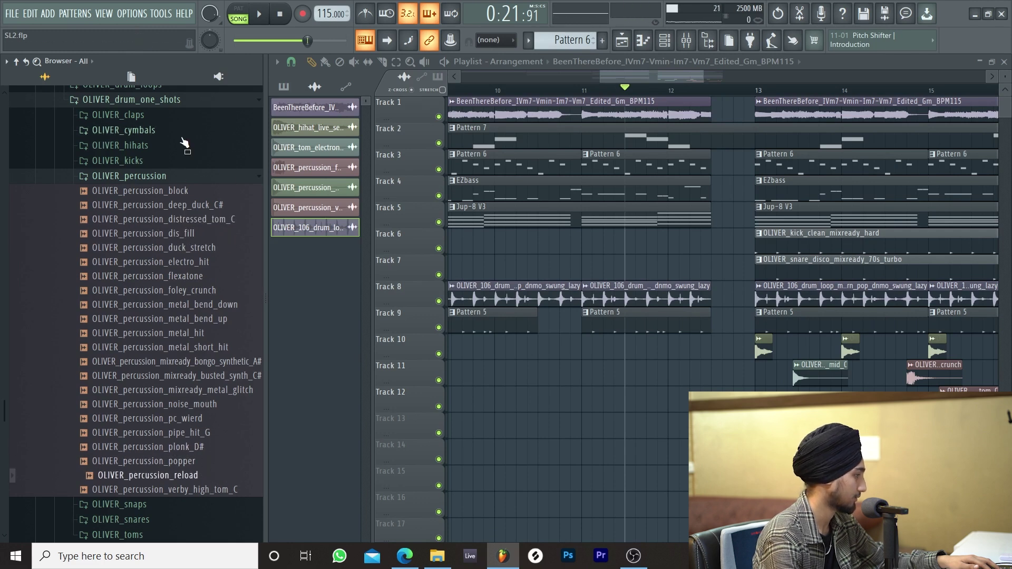
left_click(150, 177)
left_click(161, 224)
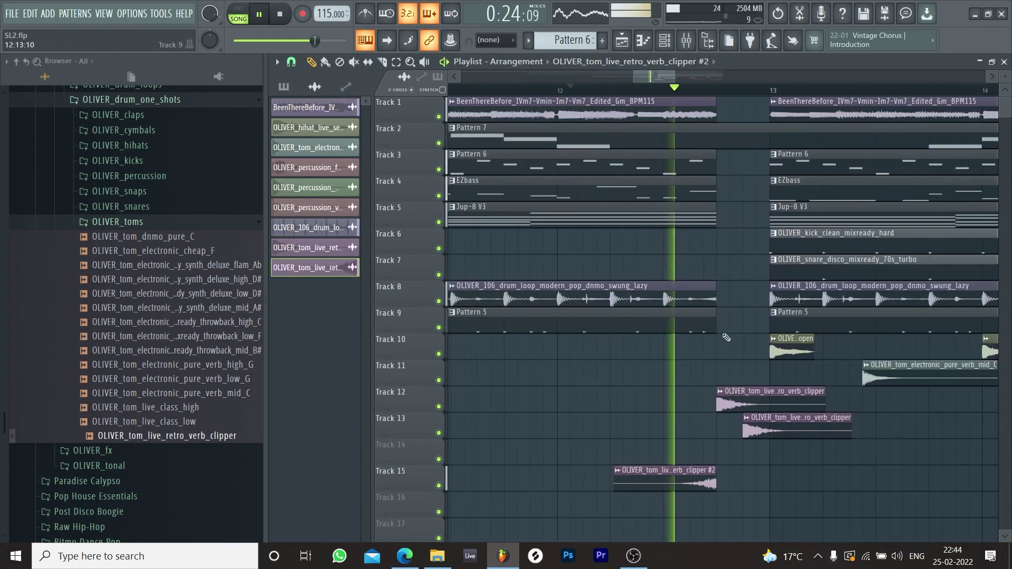
Open the track 12 tom sample's settings and cut the drum loop's low end with a low-cut band in FabFilter Pro-Q 3
double_click(753, 404)
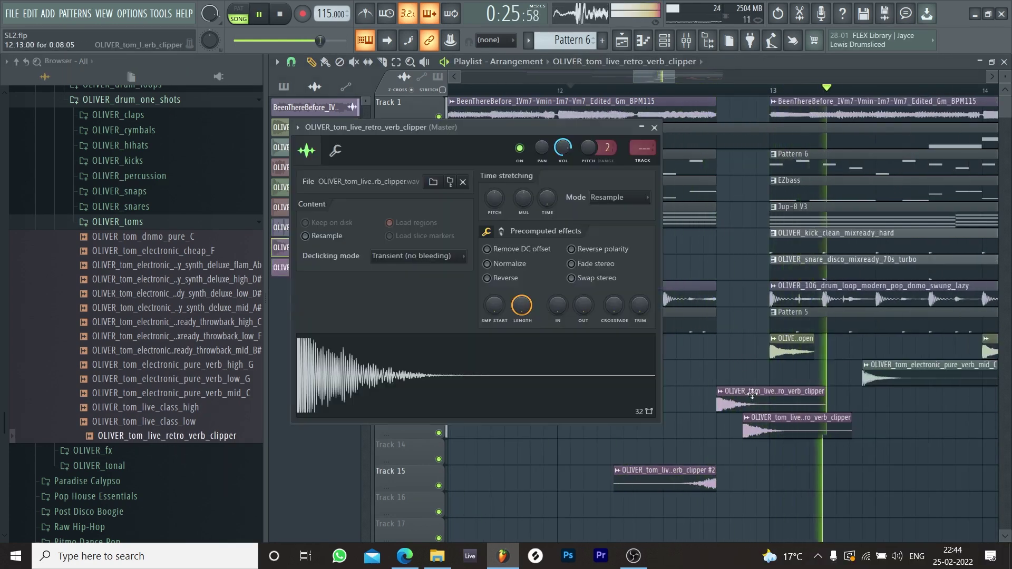
double_click(646, 153)
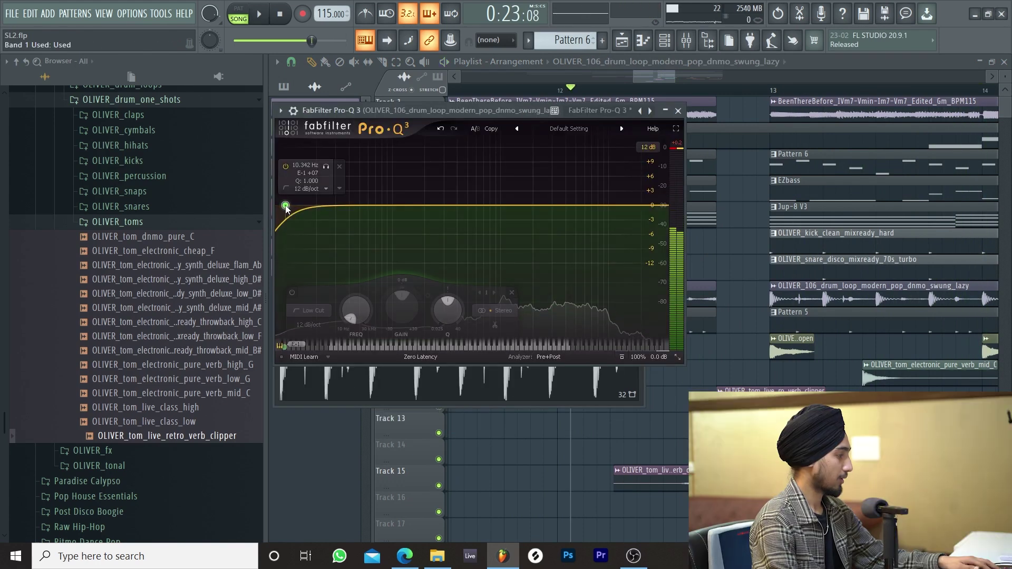
left_click_drag(283, 208, 416, 208)
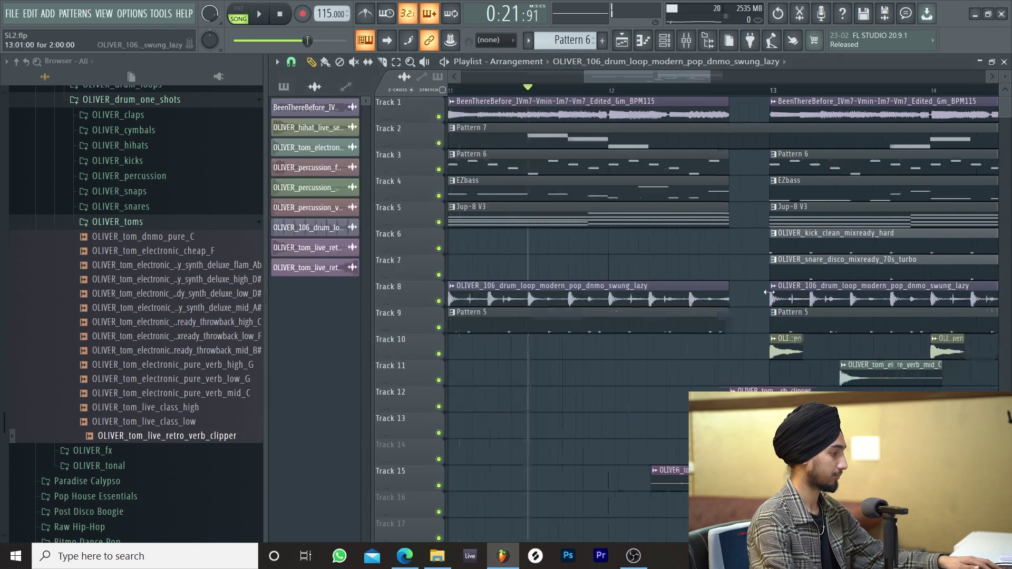
Play the arrangement from just before bar 9 and adjust the main volume
scroll(769, 292, "down", 5)
key("space")
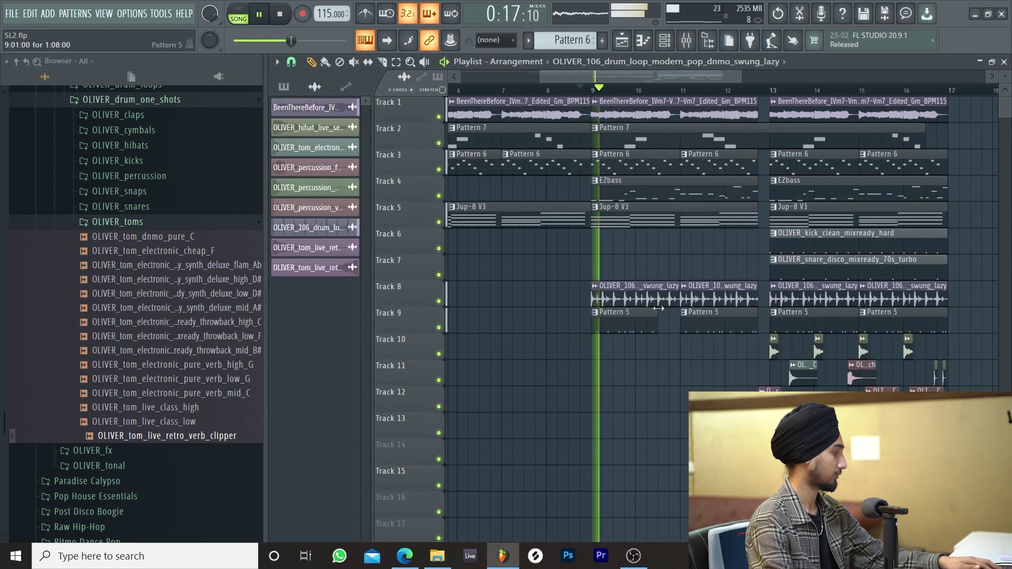
mouse_move(209, 14)
left_mouse_down()
mouse_move(209, 23)
mouse_move(209, 14)
left_mouse_up()
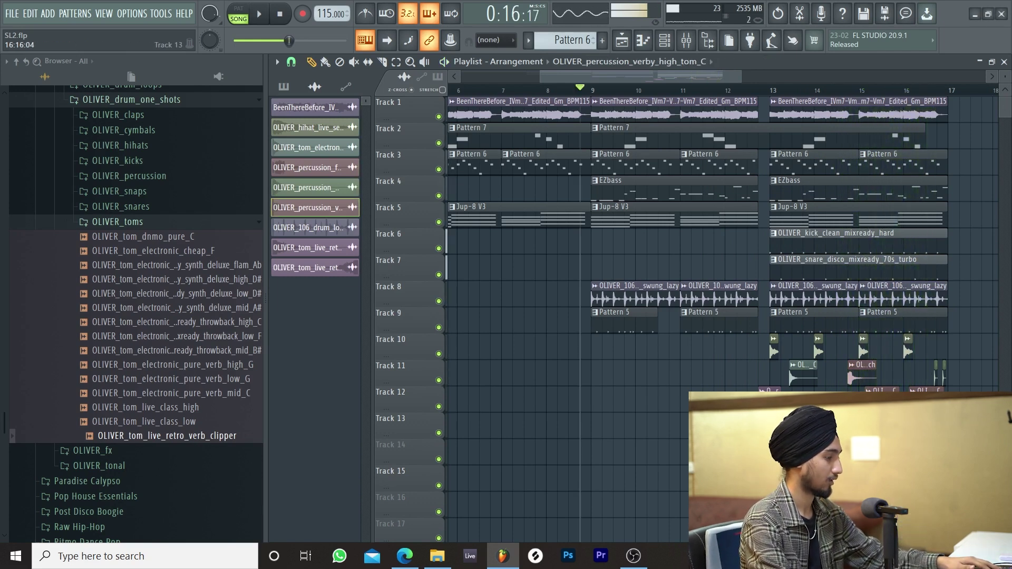
Set the OLIVER_percussion_verby_high_tom_C channel pitch to -1200 cents with a pitch range of 12
double_click(933, 402)
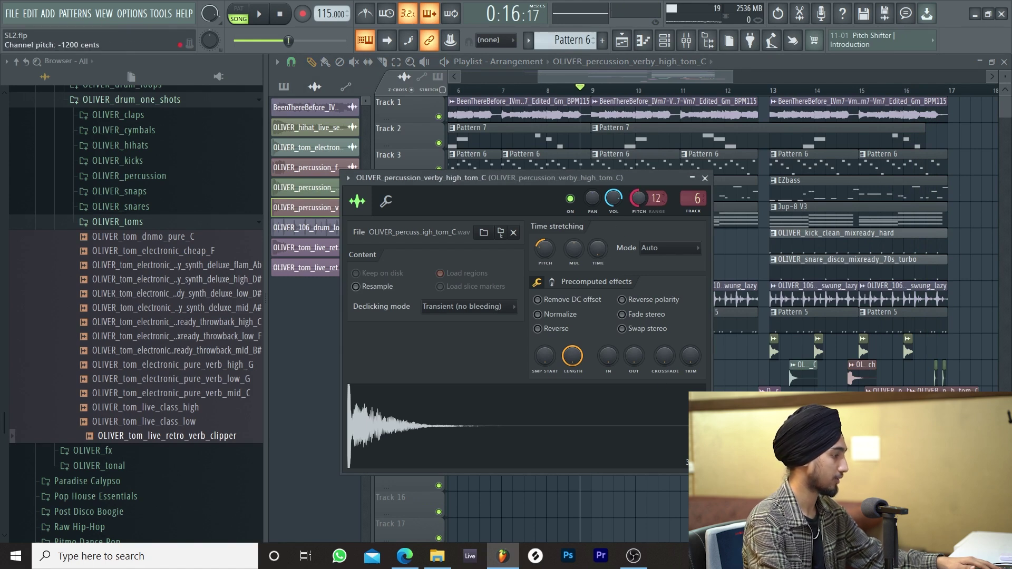
right_click(637, 197)
left_click(655, 205)
left_click(665, 248)
left_click(655, 284)
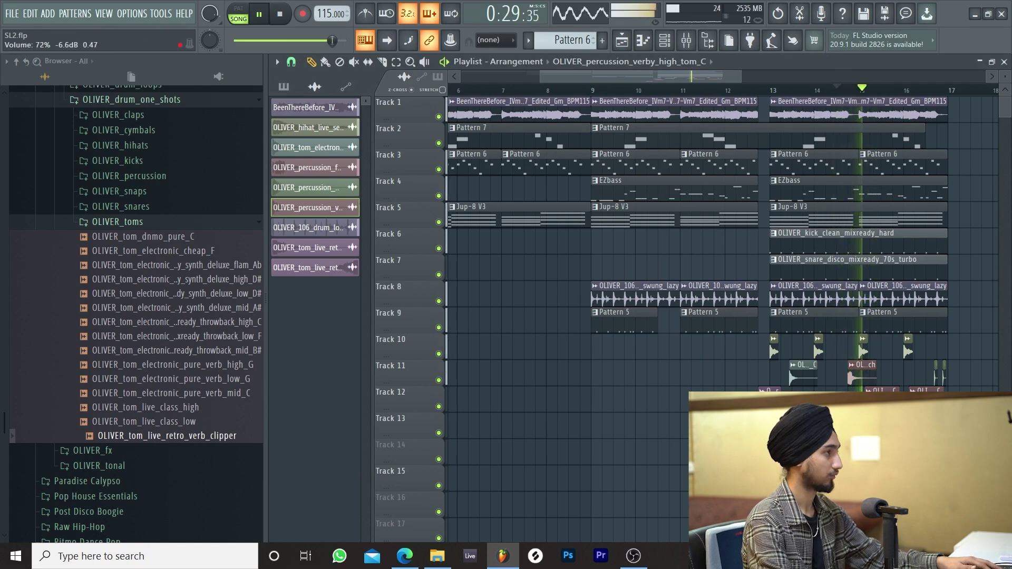
Set the Mix of ValhallaVintageVerb on Analog Lab 4 to 28.3% during playback, and open the OLIVER_cymbals sample folder
scroll(633, 94, "down", 3)
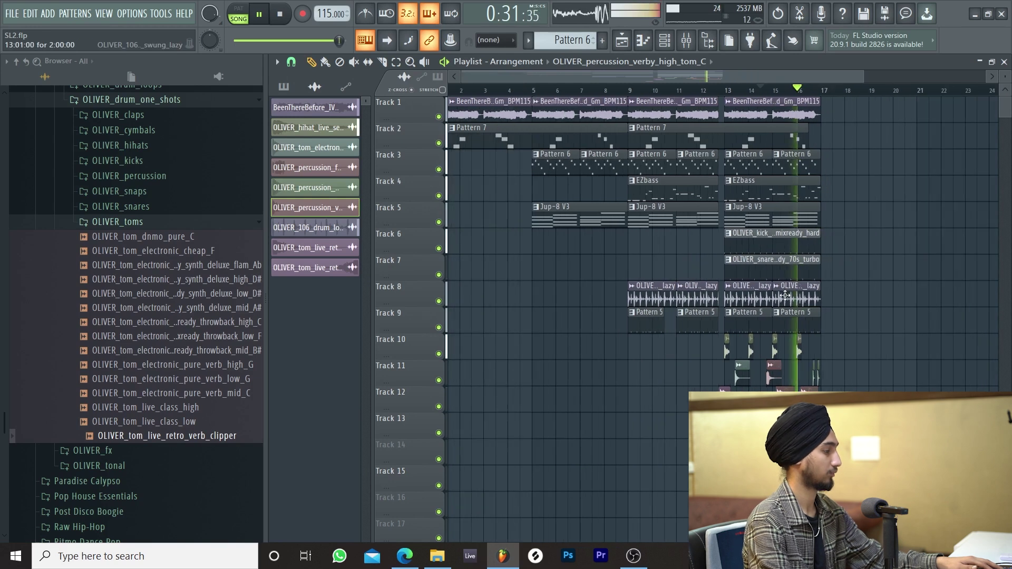
key("space")
key("space")
scroll(472, 232, "down", 2)
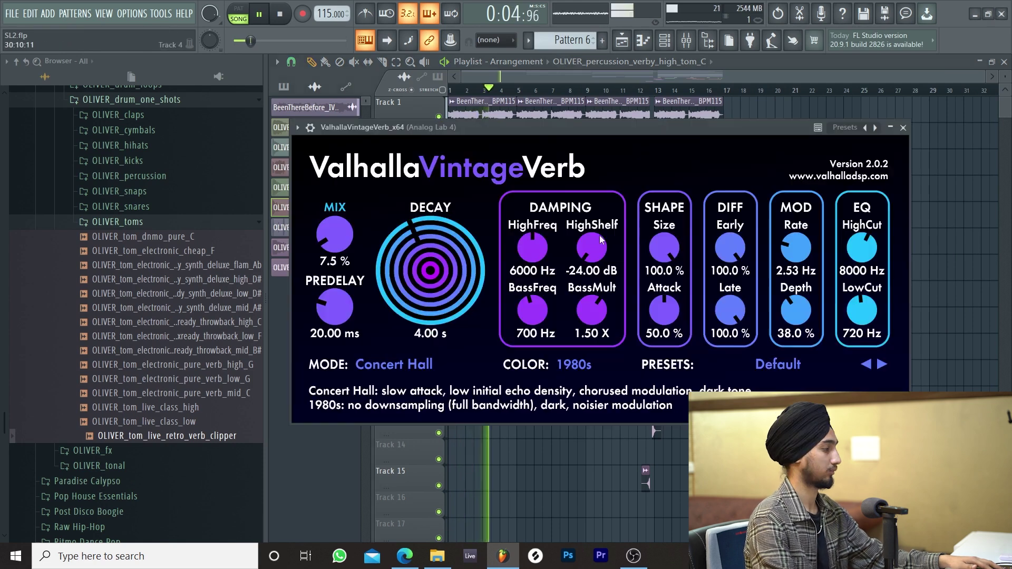
left_click_drag(326, 216, 332, 205)
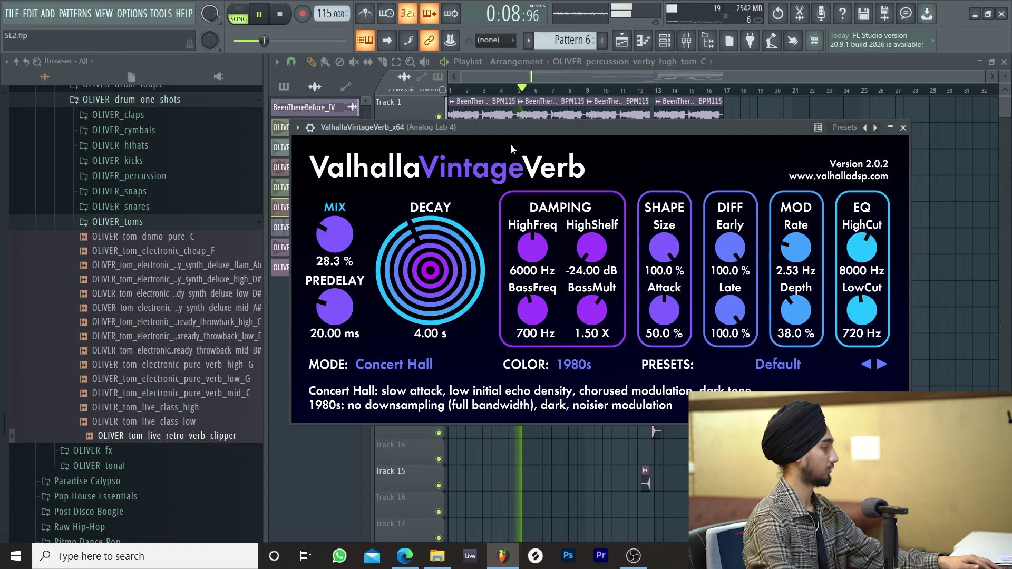
left_click(162, 131)
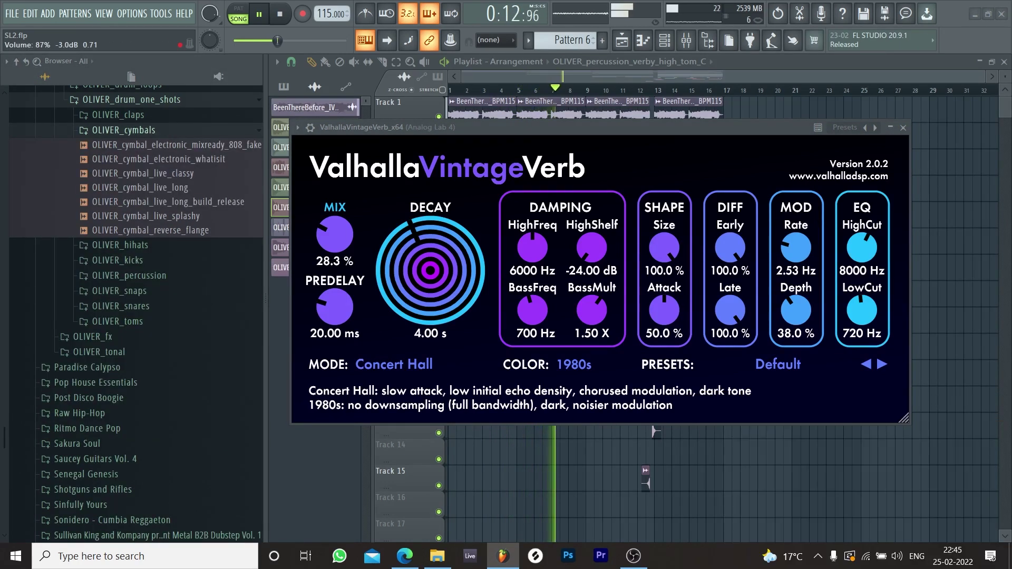
left_click(903, 128)
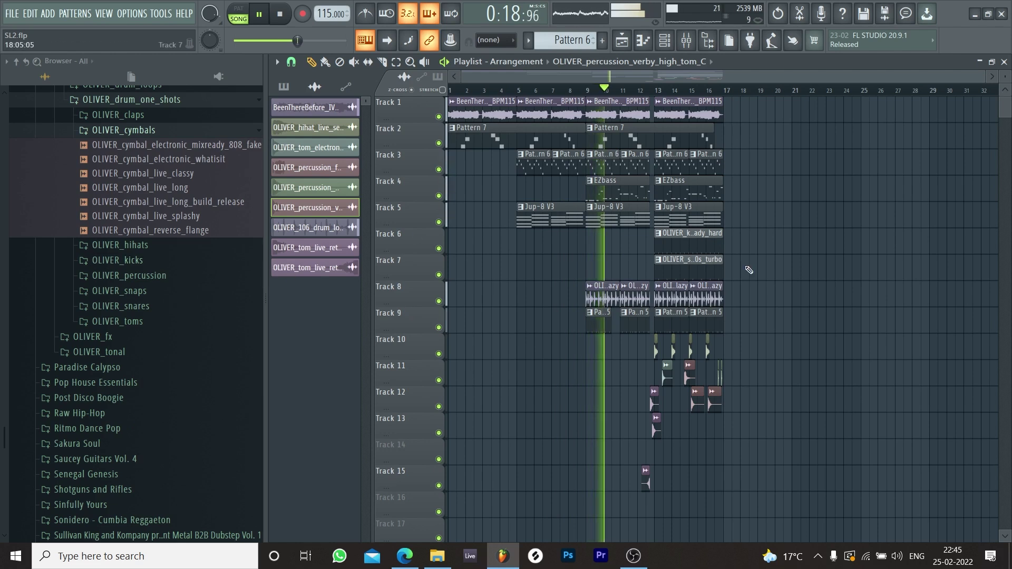
Place the OLIVER_kick_clean_mixready_hard pattern on track 6 from bar 9 and slice out a gap before bar 11
scroll(640, 237, "up", 3)
left_click(689, 241)
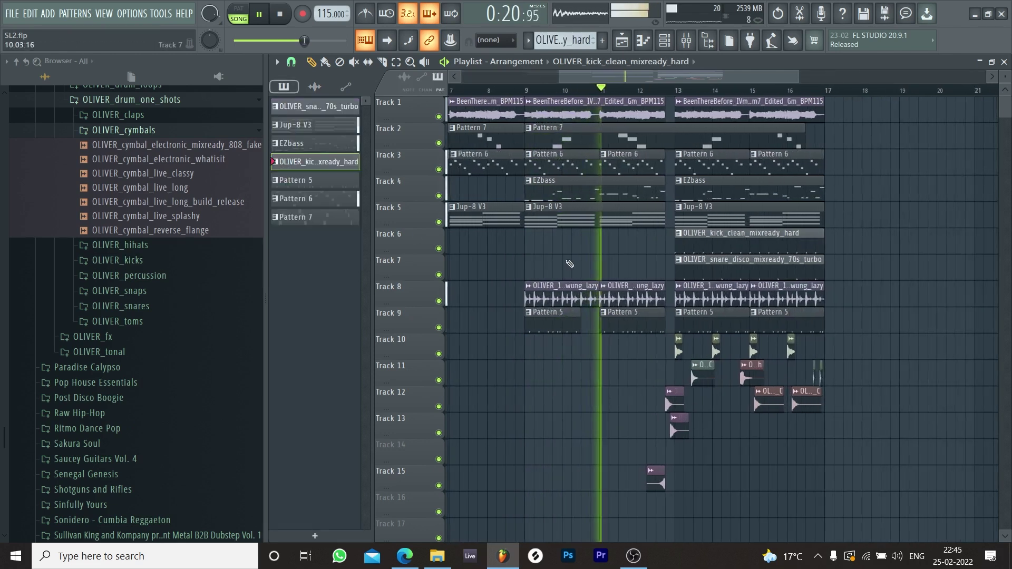
left_click(527, 243)
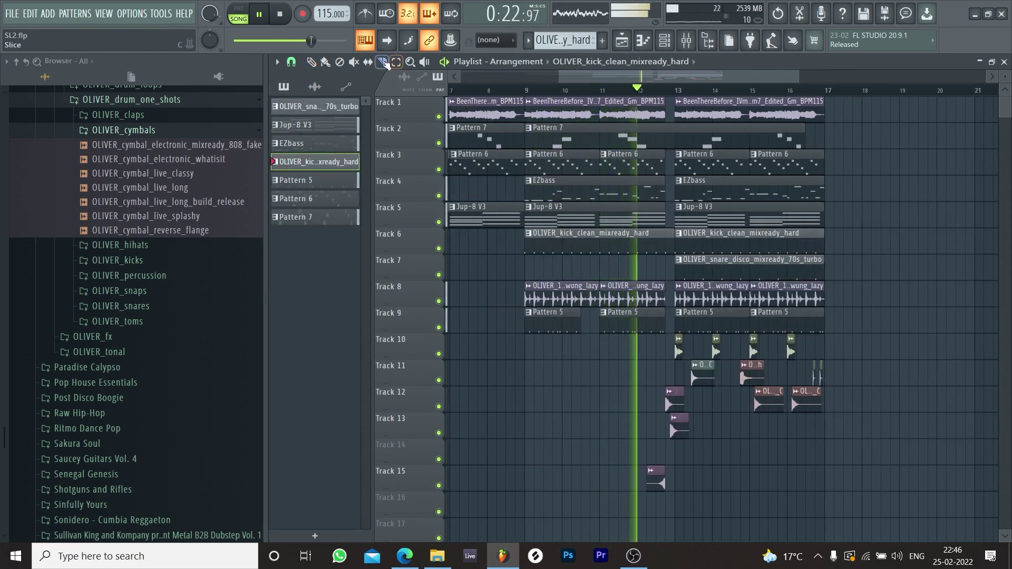
scroll(661, 237, "up", 2)
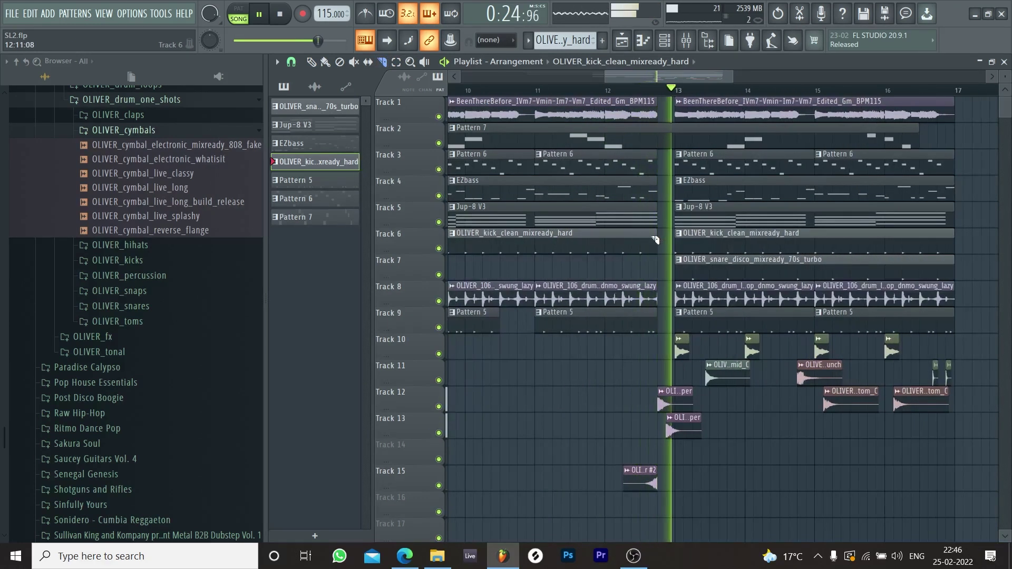
scroll(589, 231, "down", 2)
scroll(589, 231, "up", 2)
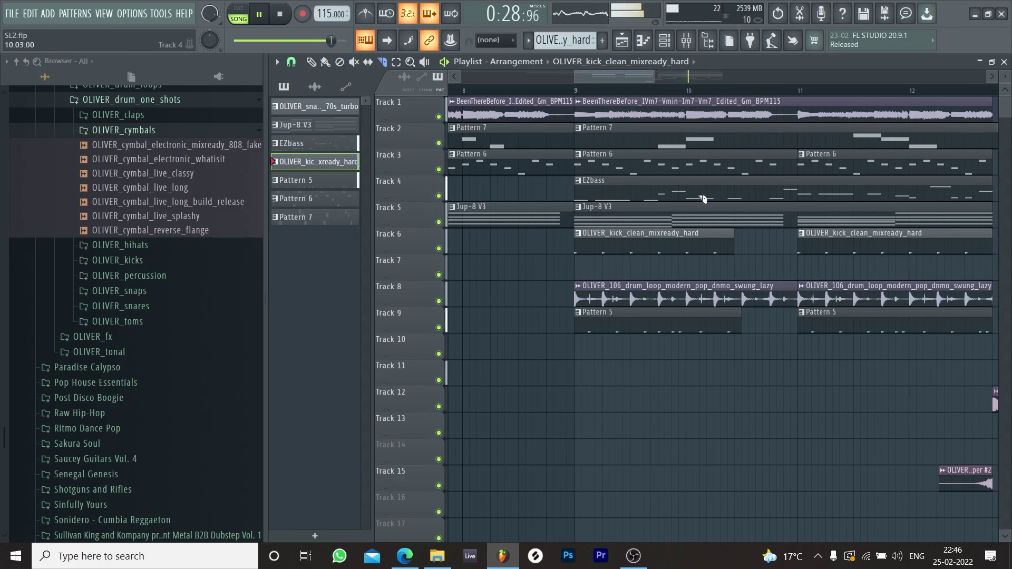
Play from just before bar 9 and remove the tail of the first drum loop clip before bar 11 on track 8
key("space")
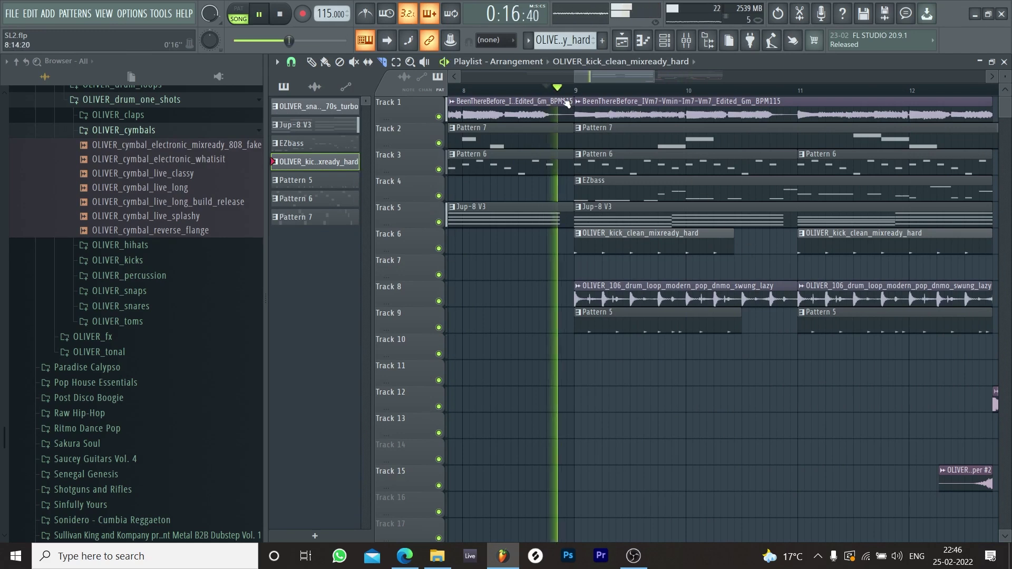
right_click(750, 287)
right_click(746, 287)
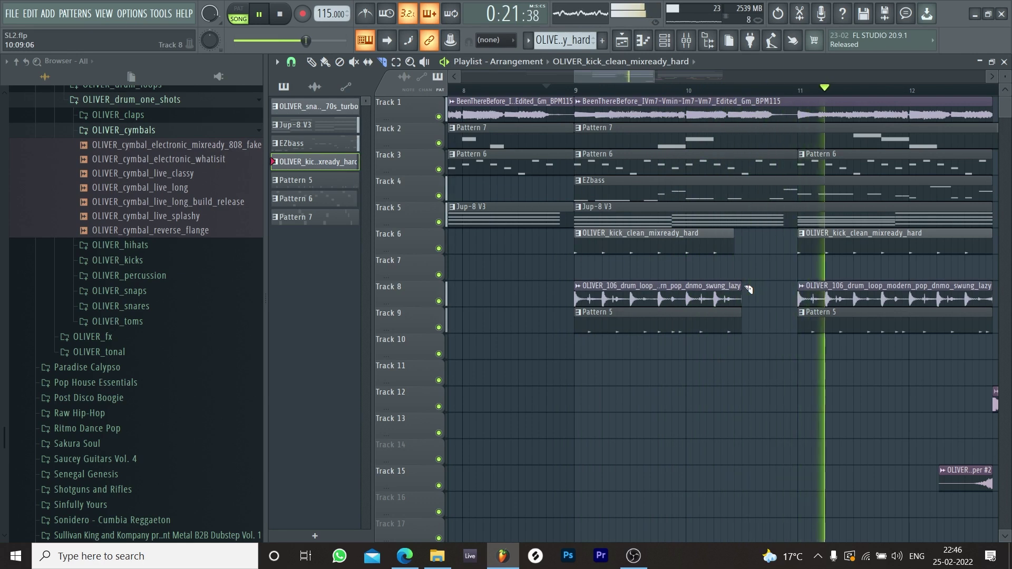
scroll(732, 279, "down", 1)
scroll(732, 279, "down", 3)
scroll(876, 247, "up", 4)
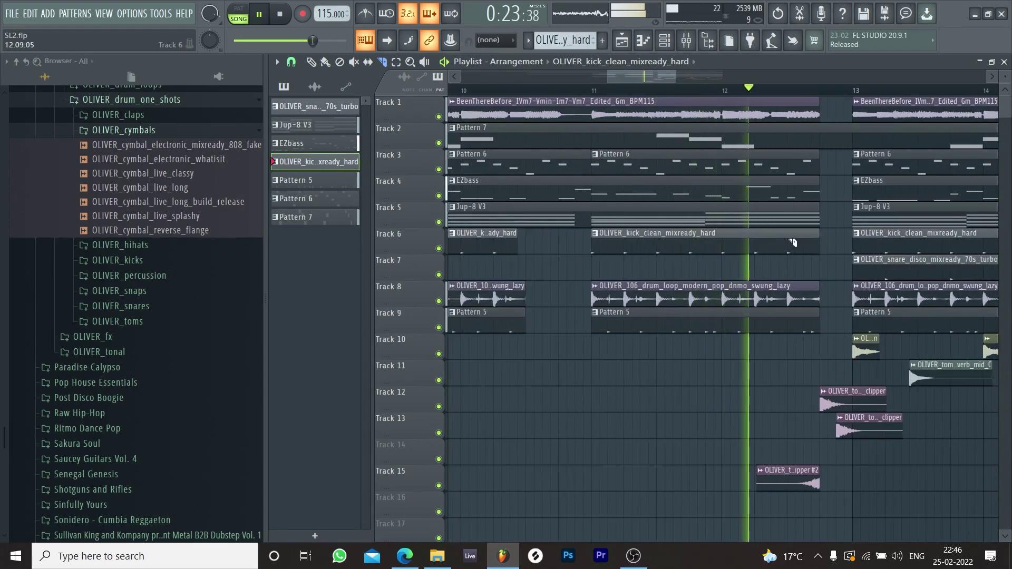
Slice the kick, drum loop and Pattern 5 clips late in bar 12, remove their ends and play the section
left_click_drag(788, 227, 793, 334)
scroll(816, 321, "down", 4)
key("space")
scroll(685, 242, "up", 3)
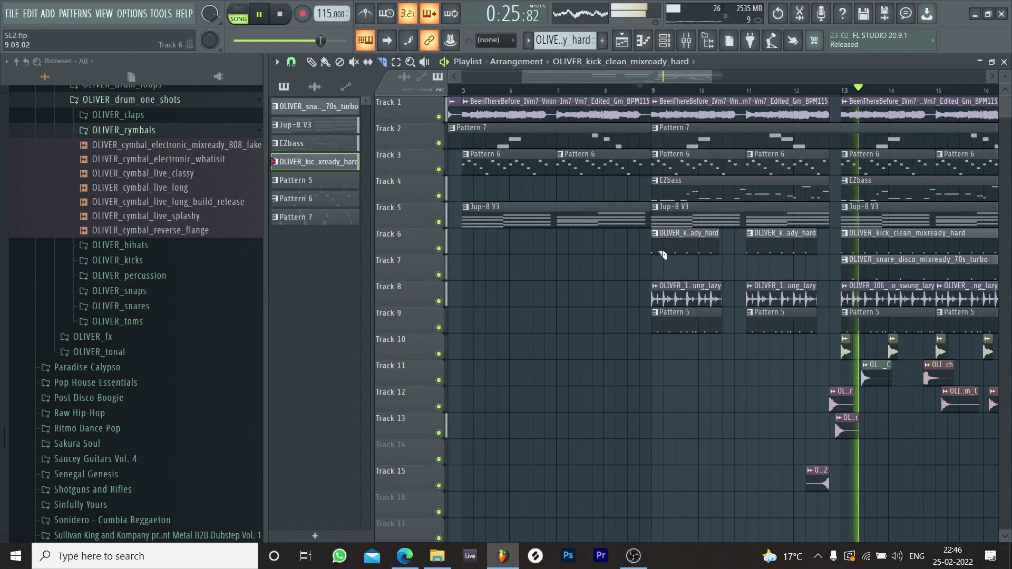
Return to drawing mode, stop playback and add a JUNO-106 instrument channel to the channel rack
left_click(311, 66)
scroll(648, 338, "down", 3)
left_click(664, 44)
left_click(663, 43)
key("space")
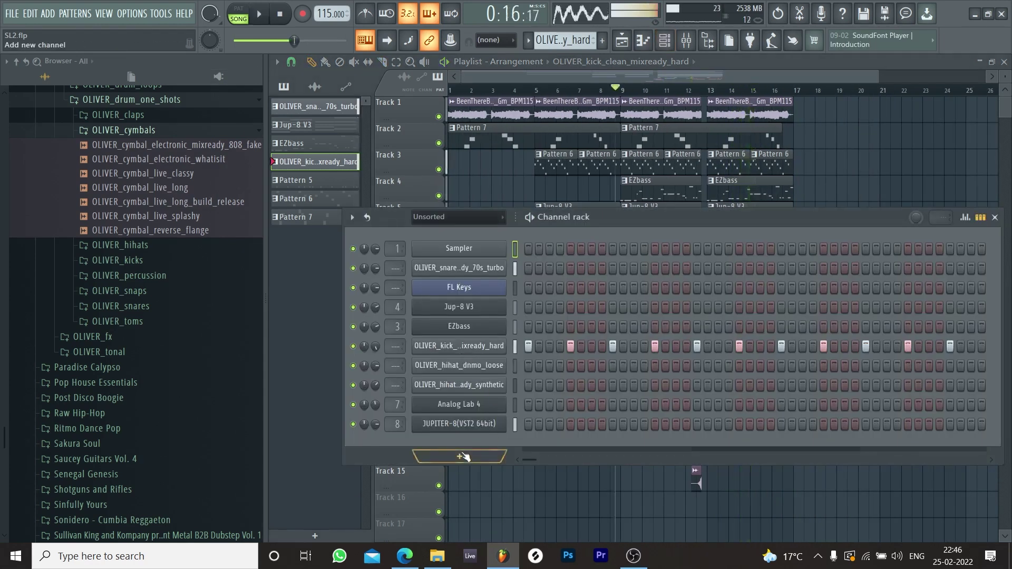
left_click(460, 457)
left_click(473, 68)
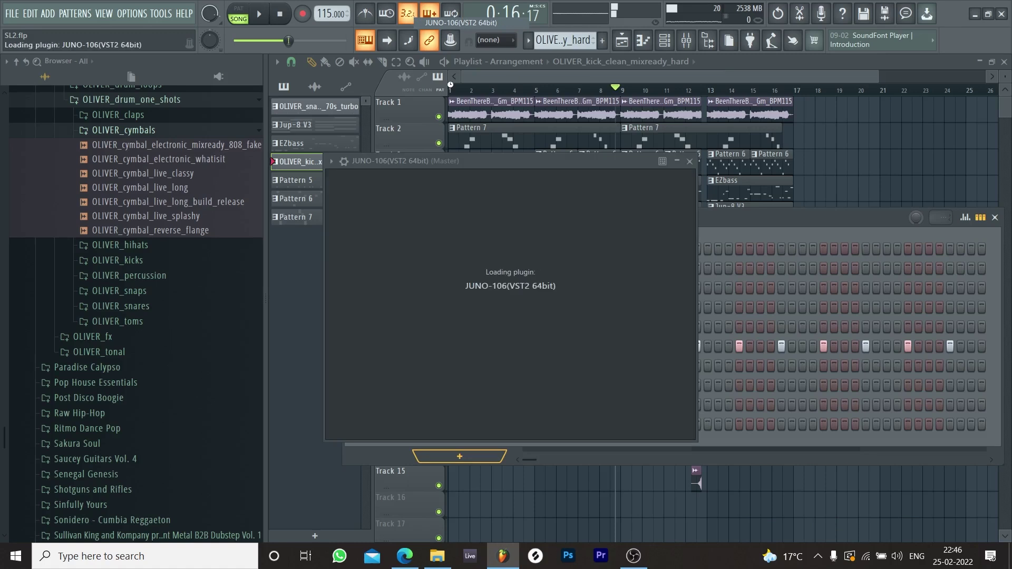
left_click(691, 298)
mouse_move(717, 317)
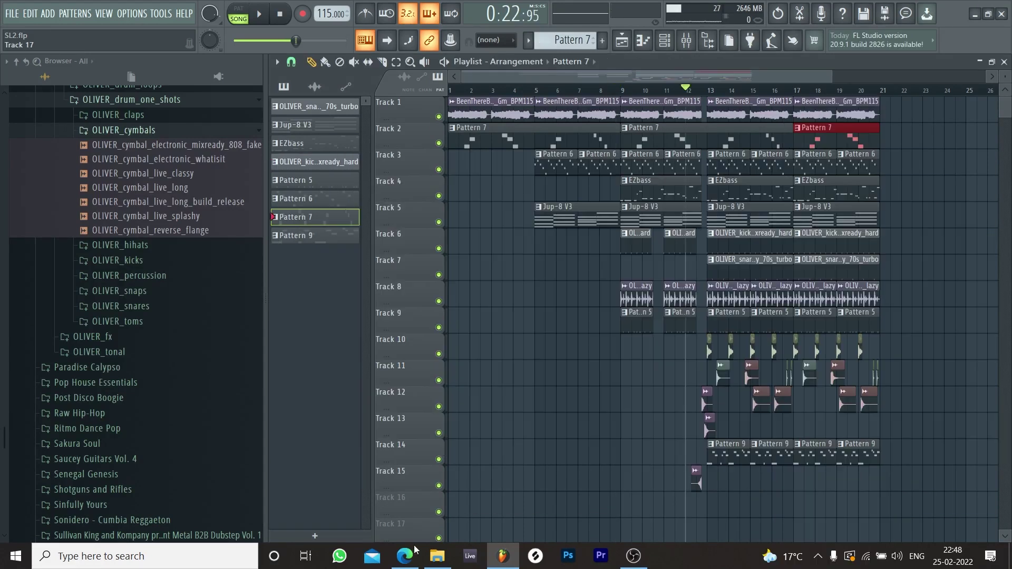
Switch to the Edge browser window showing the Are & Be pack on Session Loops
left_click(405, 556)
left_click(357, 429)
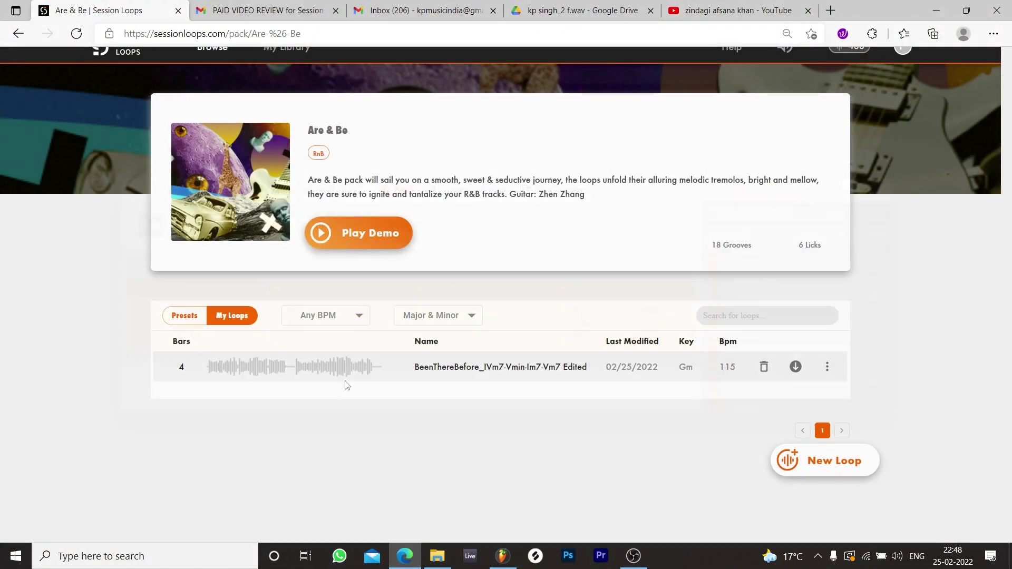
Show the Are & Be pack's preset loops, start a new loop and list its licks and riffs
left_click(205, 317)
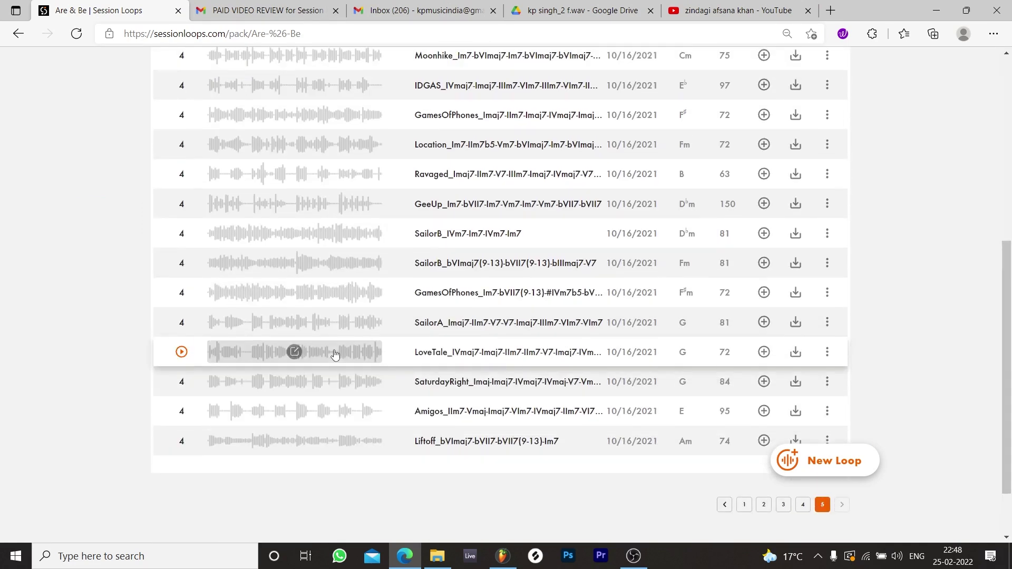
scroll(334, 353, "up", 4)
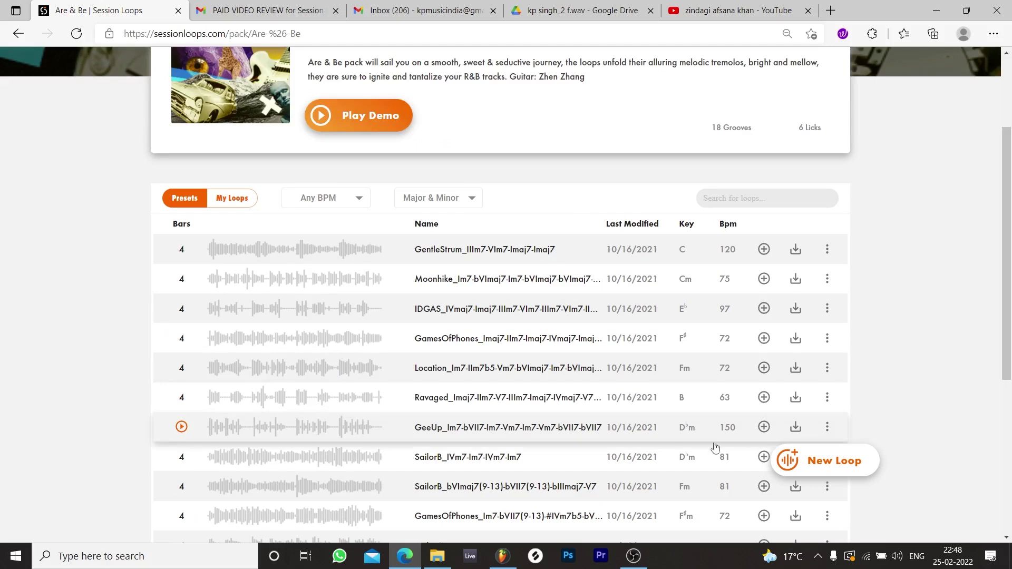
left_click(824, 461)
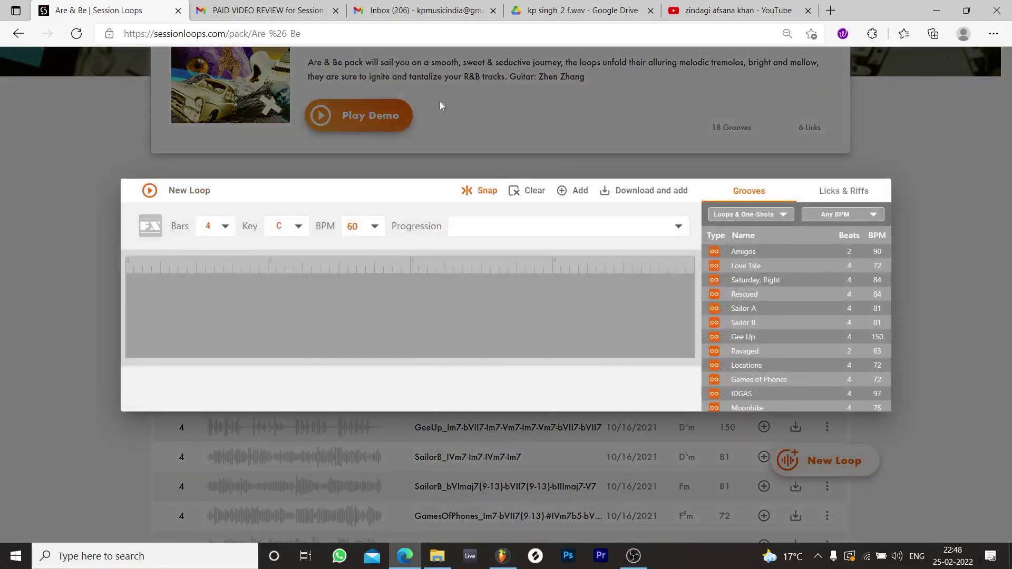
left_click(840, 203)
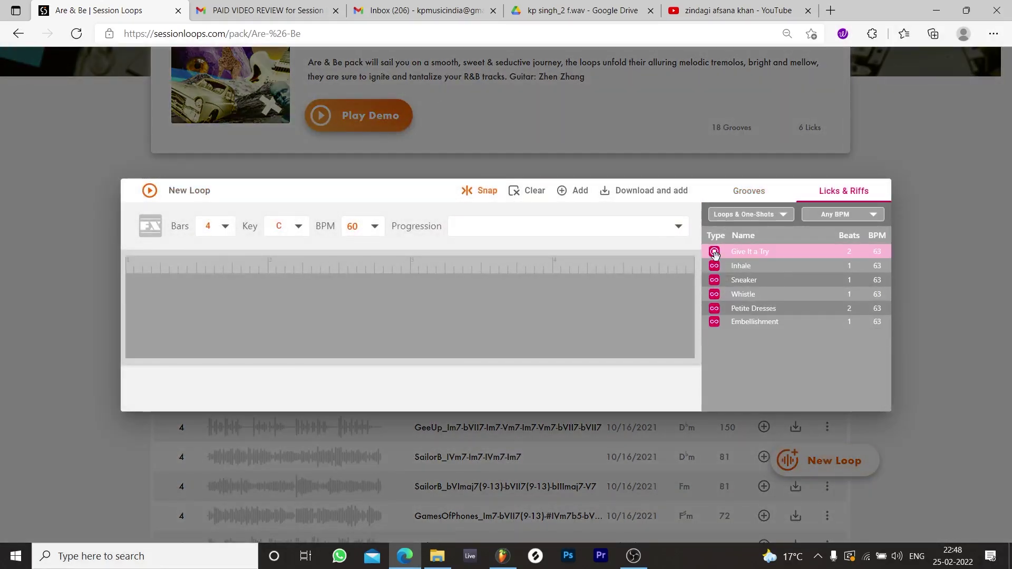
Preview the Inhale, Sneaker, Whistle, Petite Dresses and Embellishment licks
left_click(715, 265)
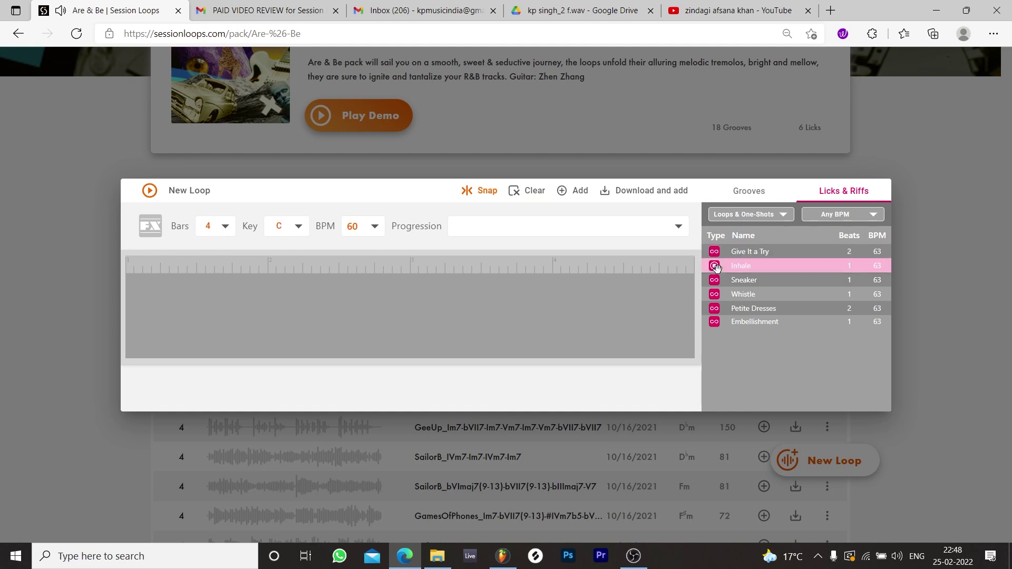
left_click(716, 280)
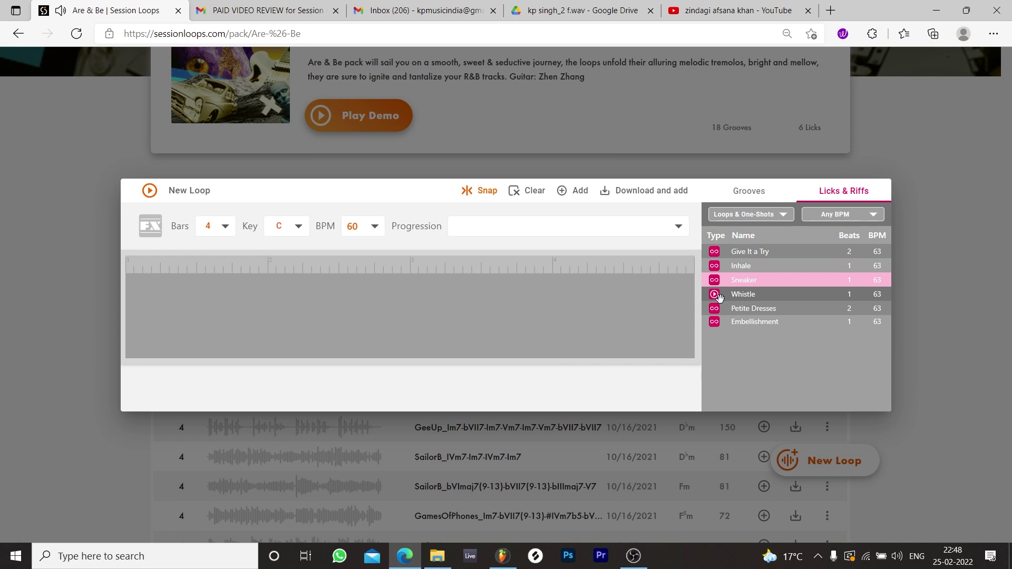
left_click(716, 295)
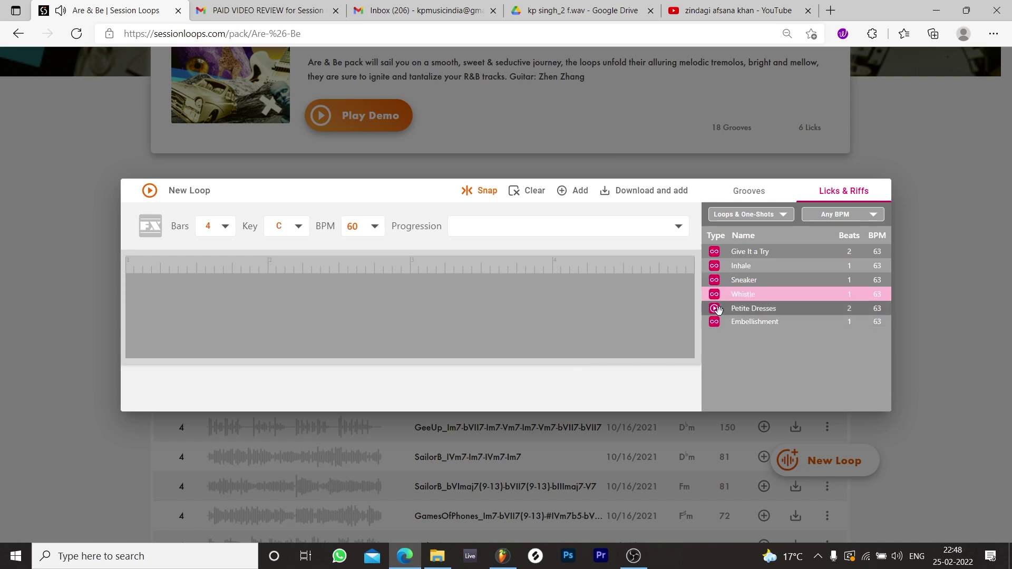
left_click(716, 309)
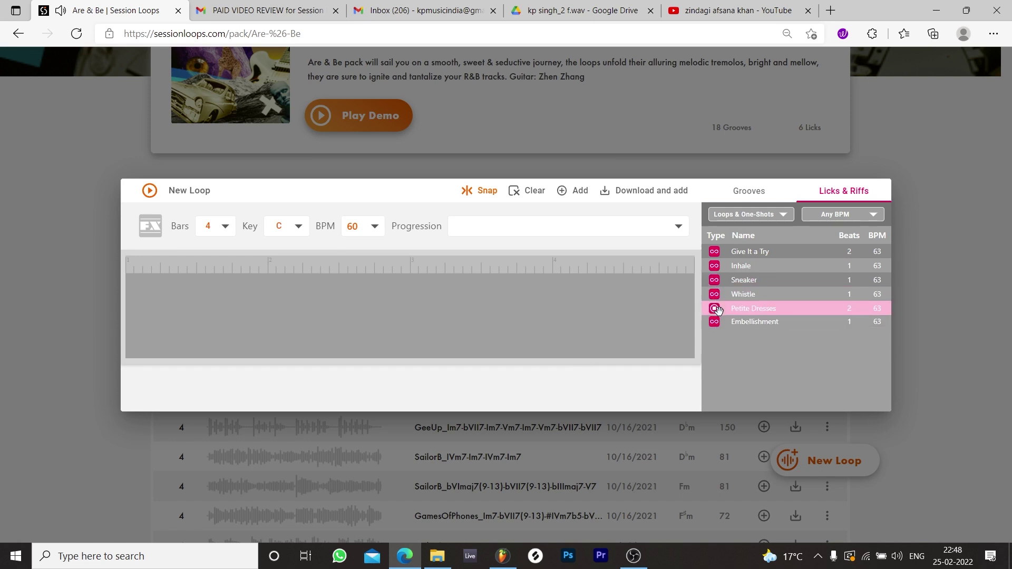
left_click(716, 322)
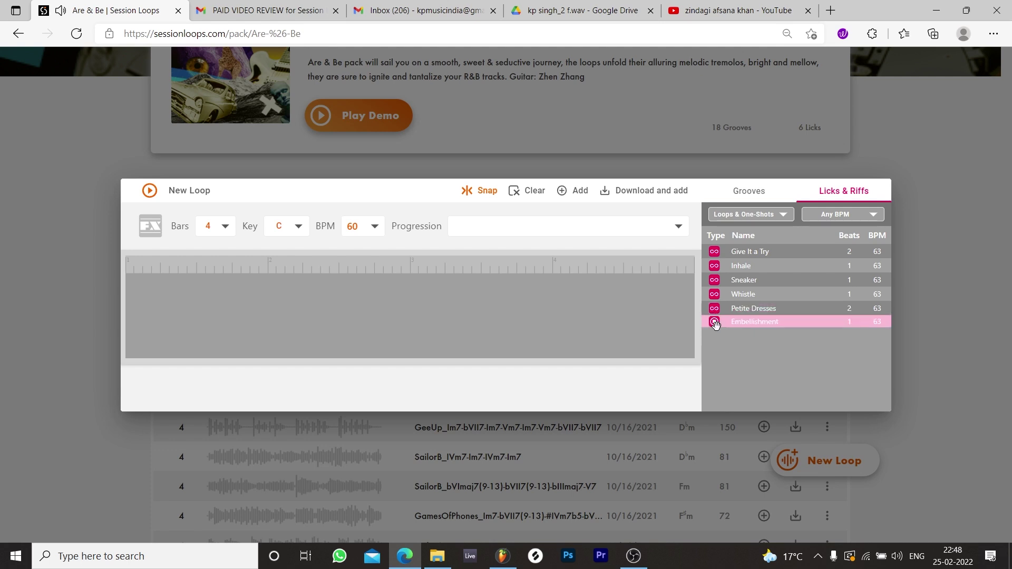
Replay the Whistle and Sneaker licks and place Sneaker at the start of bar 1 in the new loop
left_click(712, 295)
left_click(714, 283)
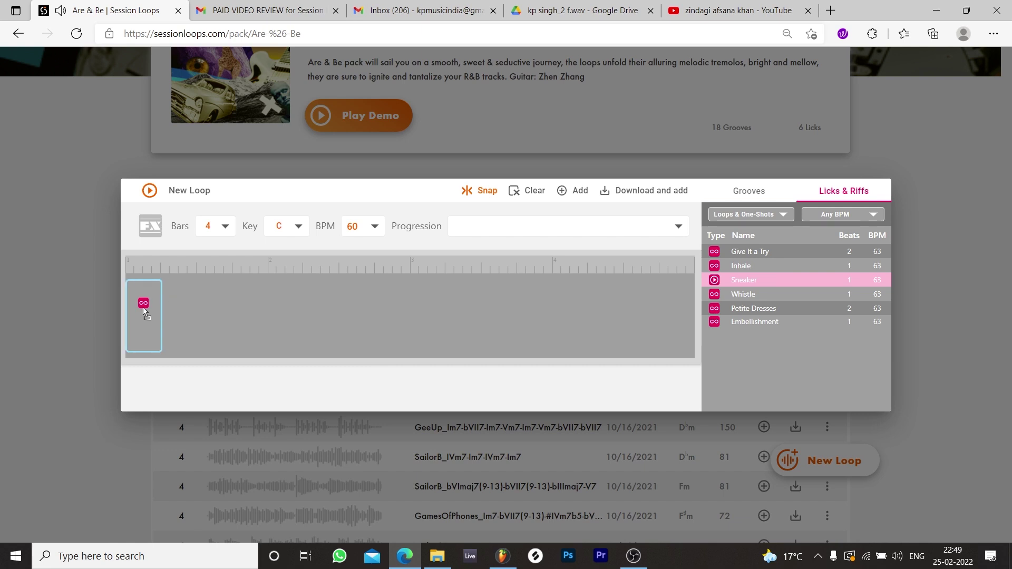
left_click_drag(144, 309, 143, 310)
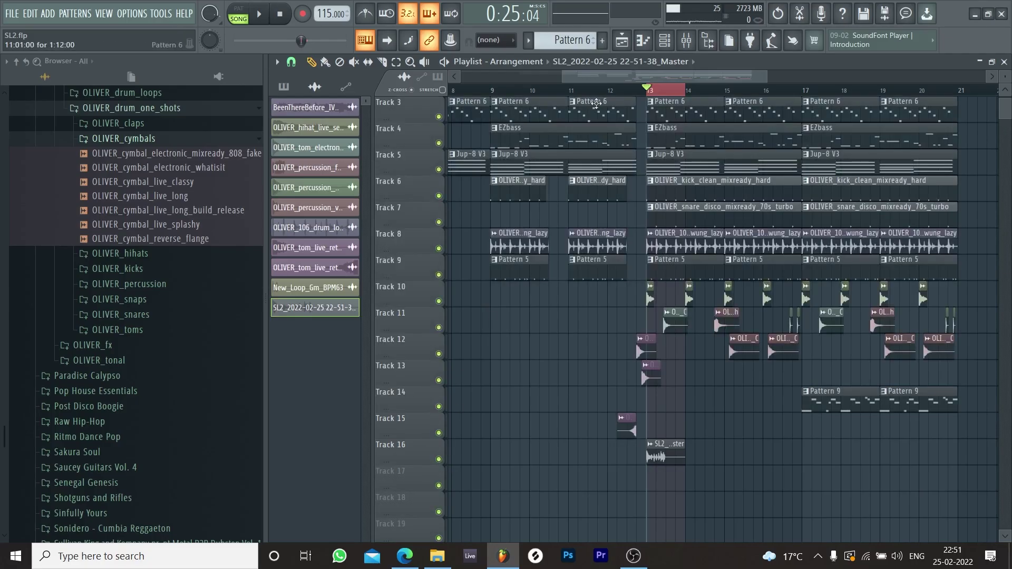
Play the arrangement from bar 12 and duplicate the SL2 audio clip along track 16 through bar 18
key("space")
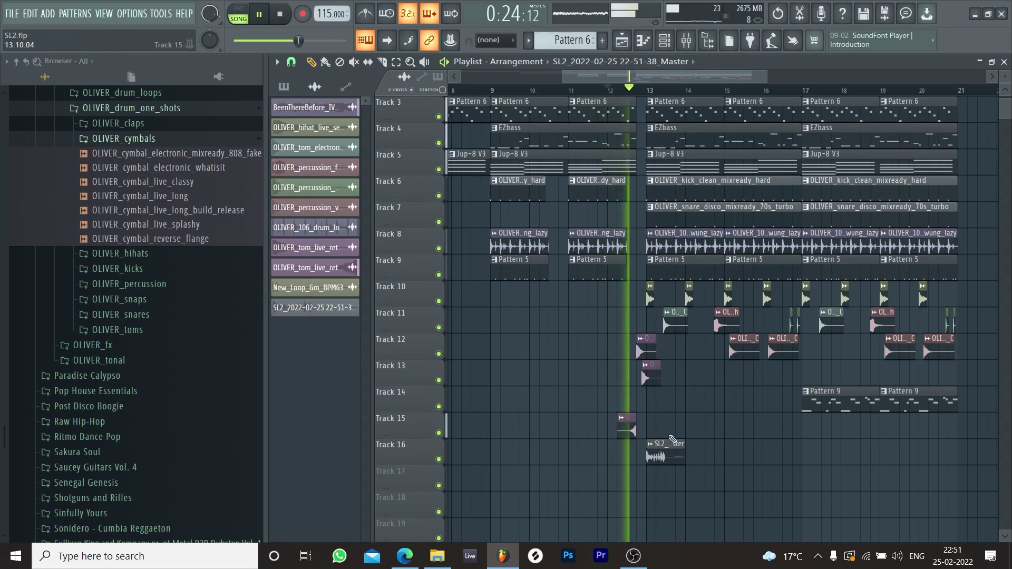
left_click_drag(704, 455, 610, 468)
key("ctrl+b")
left_click_drag(728, 454, 630, 467)
key("ctrl+b")
key("ctrl+b")
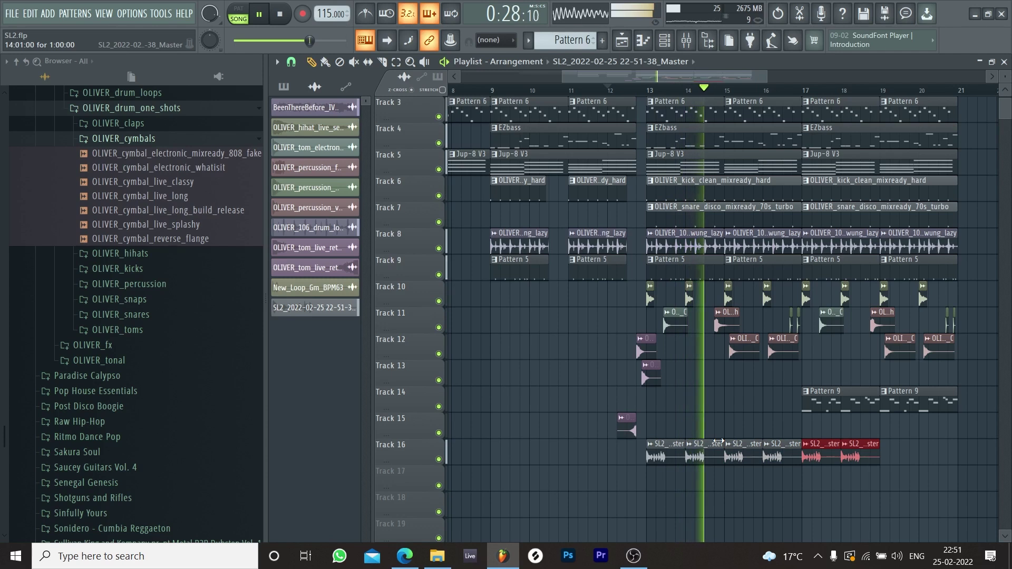
Lower the channel volume of the SL2 sample used on track 16 and close its settings
double_click(701, 447)
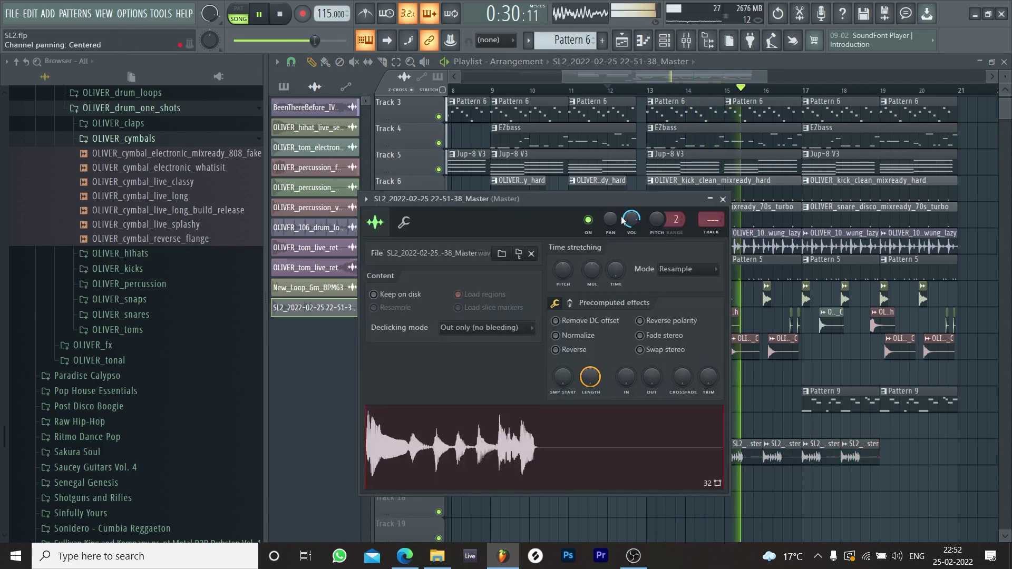
left_click_drag(630, 219, 630, 225)
key("Escape")
double_click(817, 446)
key("Escape")
Extend the repeated SL2 clips on track 16 with further copies from bar 19 through bar 21
left_click_drag(865, 447, 988, 443)
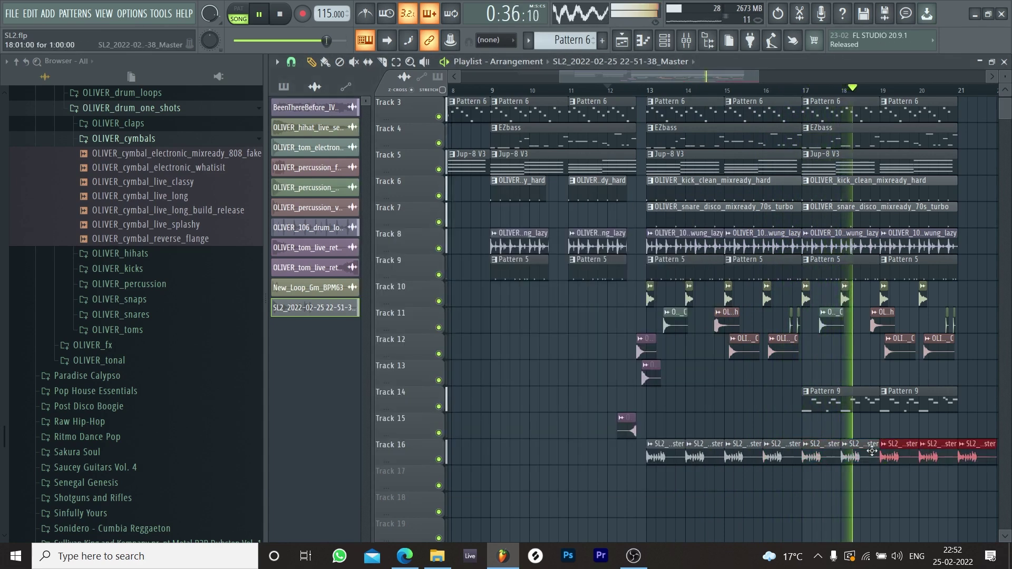